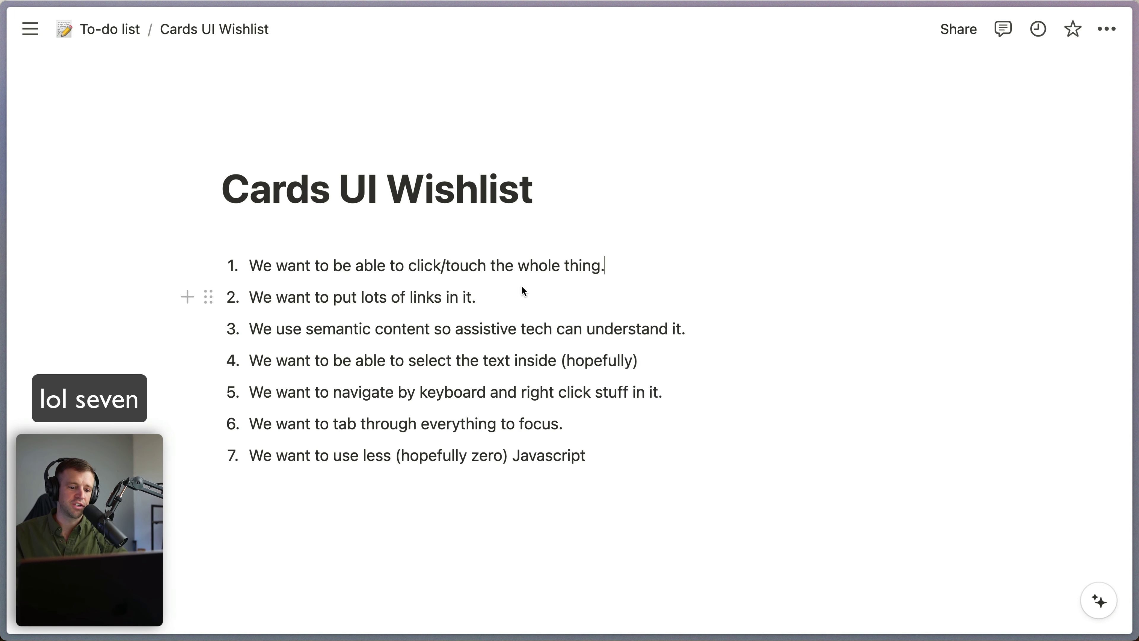
Highlight the six wishlist items about card clicking, text selection and keyboard focus, then clear the selection.
triple_click(488, 264)
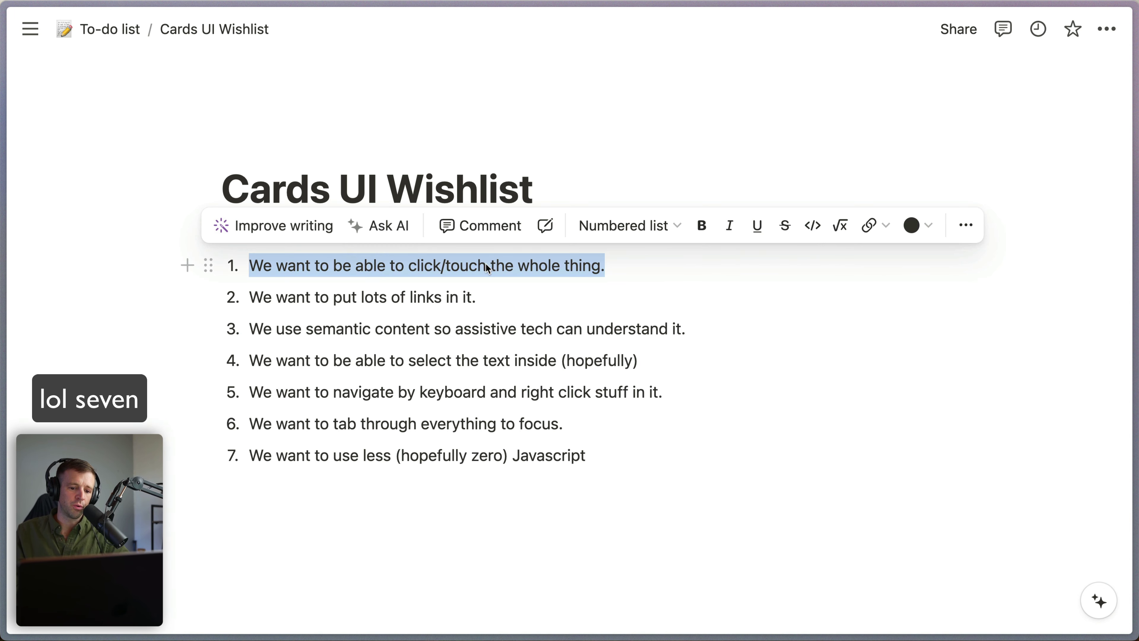
double_click(399, 301)
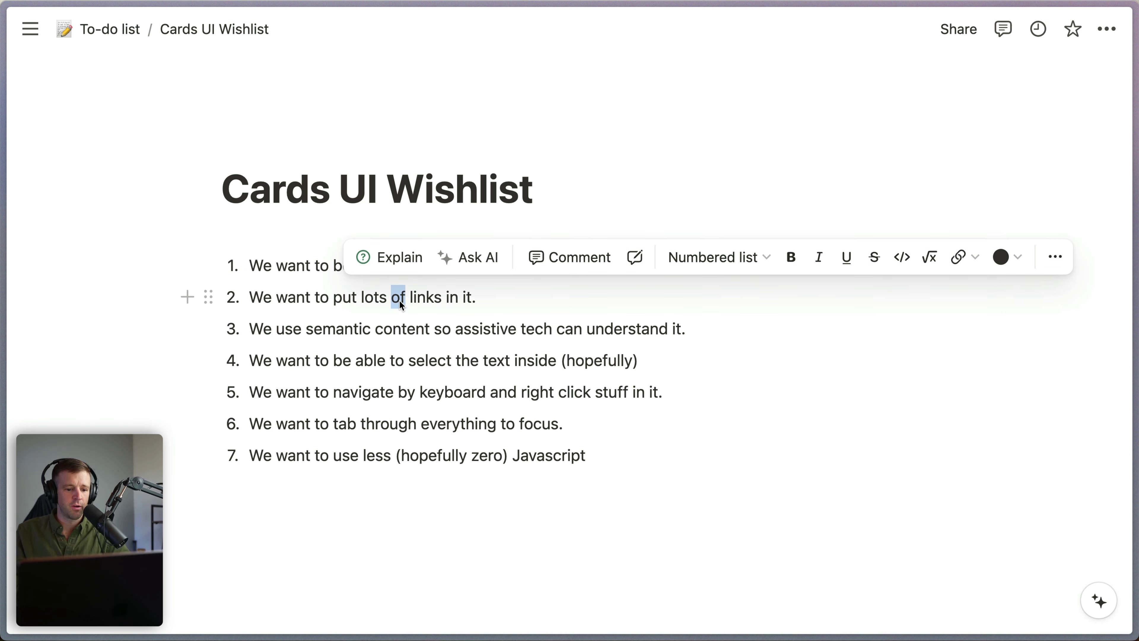
triple_click(426, 334)
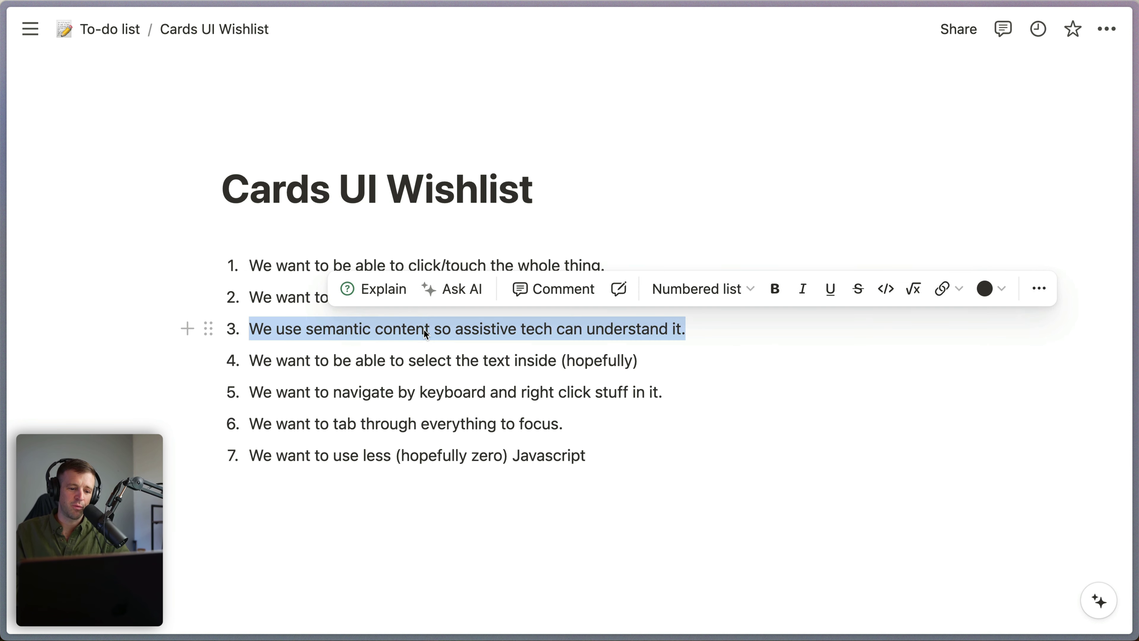
triple_click(415, 363)
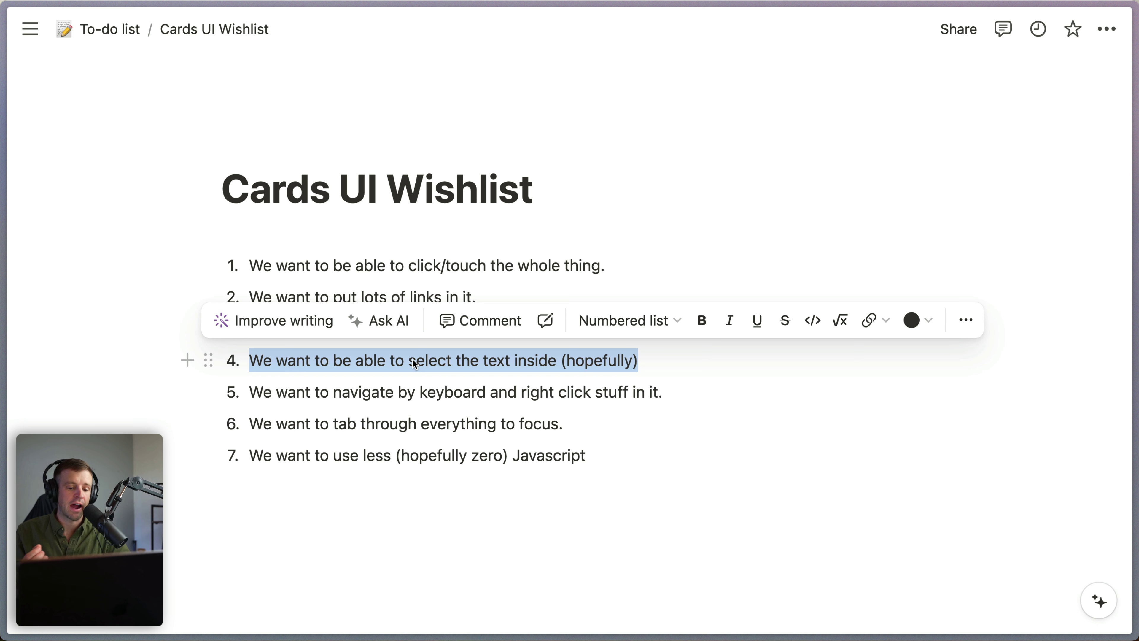
triple_click(417, 389)
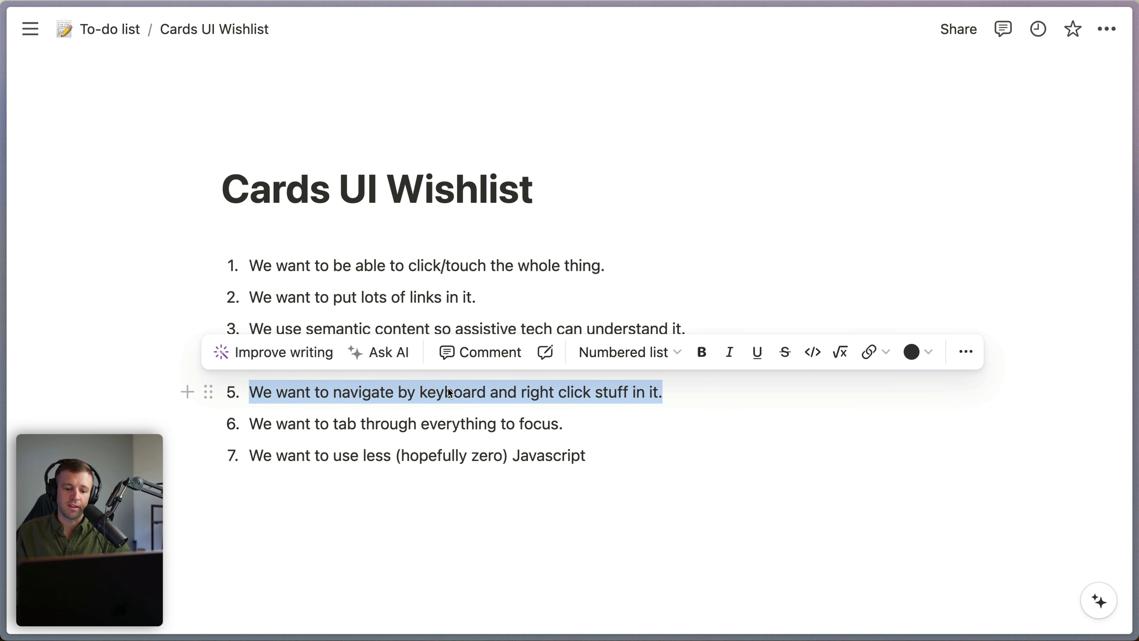
triple_click(426, 425)
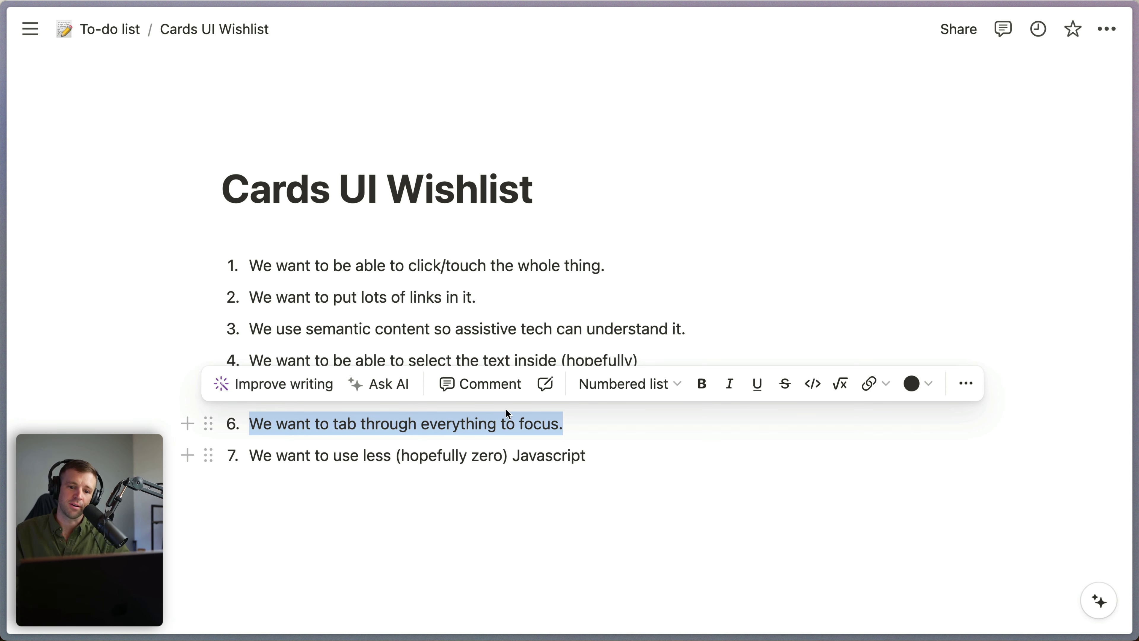
left_click(532, 330)
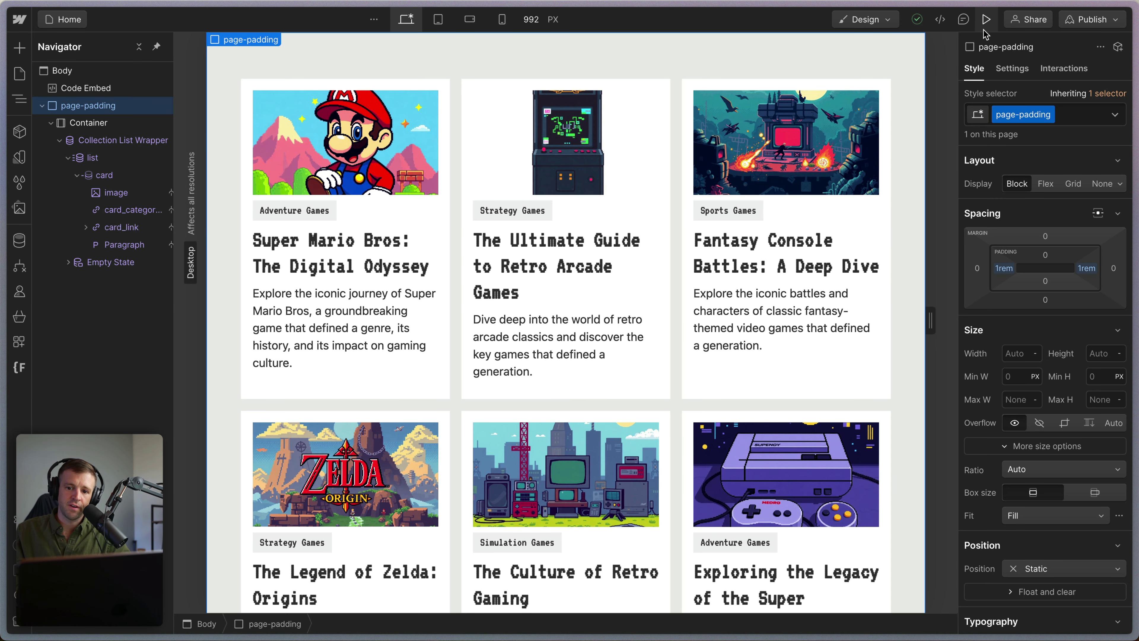
Preview the card grid, tab focus between cards, and drag across the Ultimate Guide card title.
left_click(987, 19)
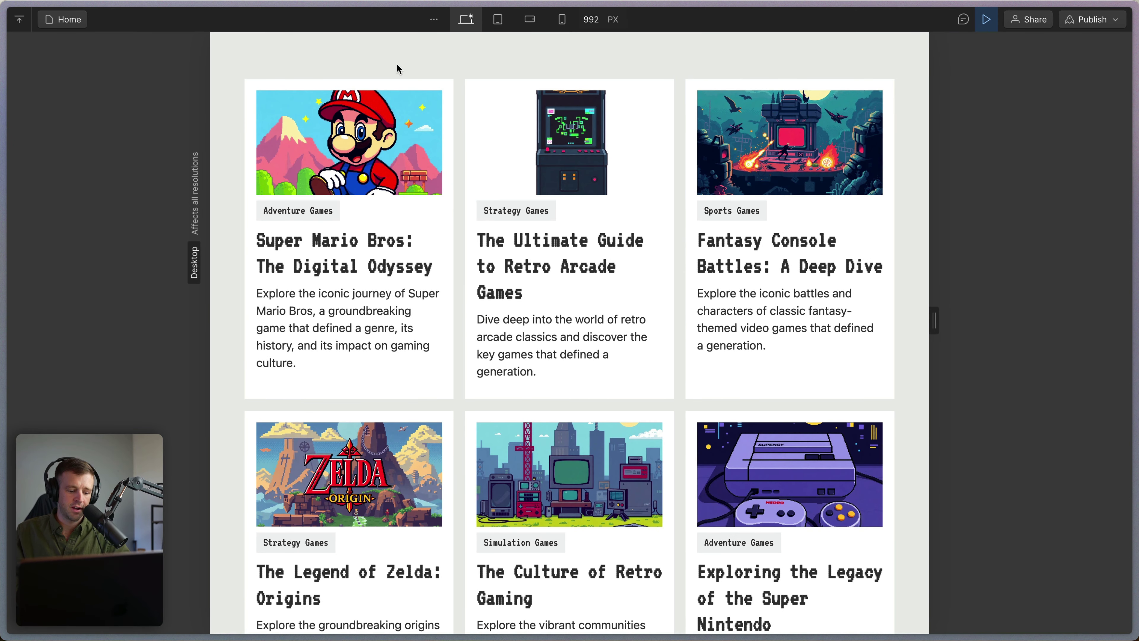
key("Tab")
key("Tab")
key("Tab")
key("Tab")
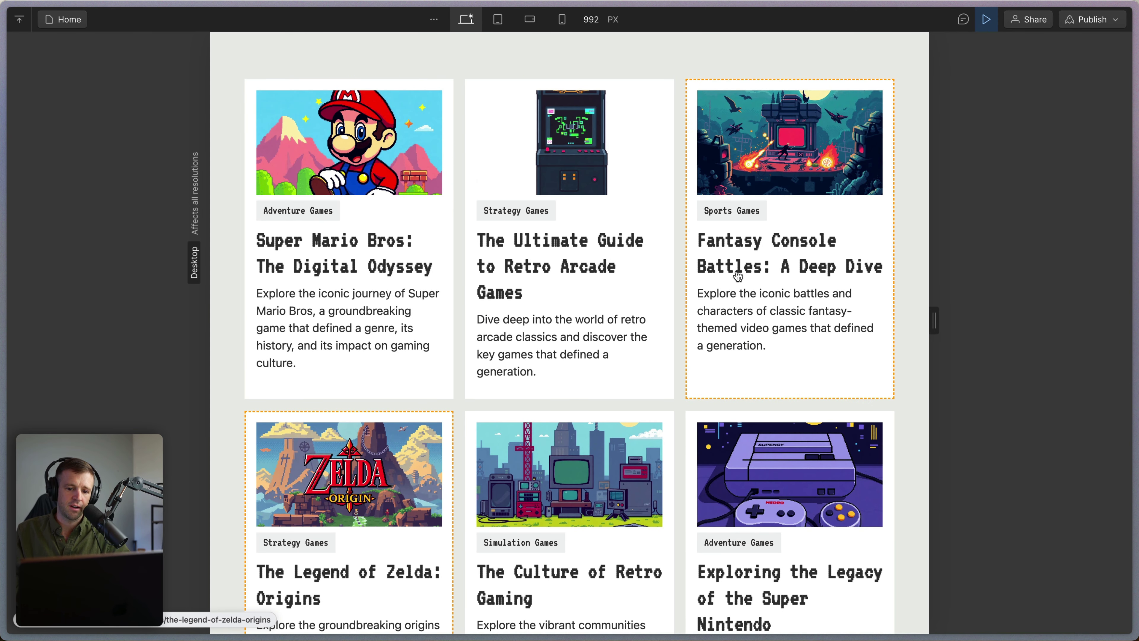
left_click_drag(537, 248, 590, 280)
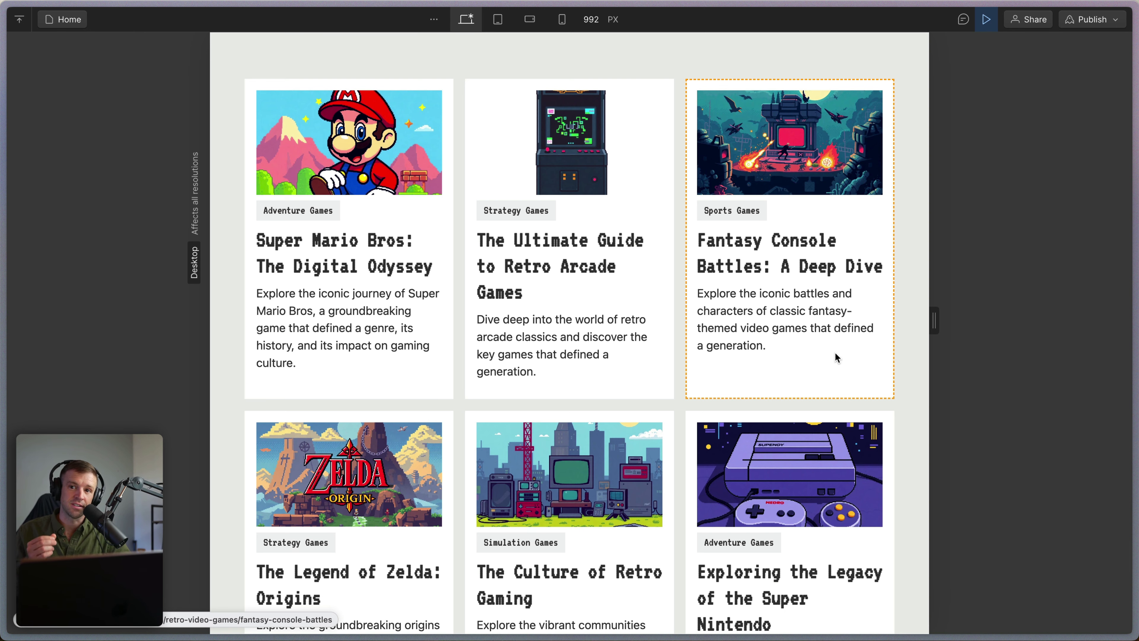
Back in the designer, insert a Collection List bound to Retro Video Games.
key("super+shift+p")
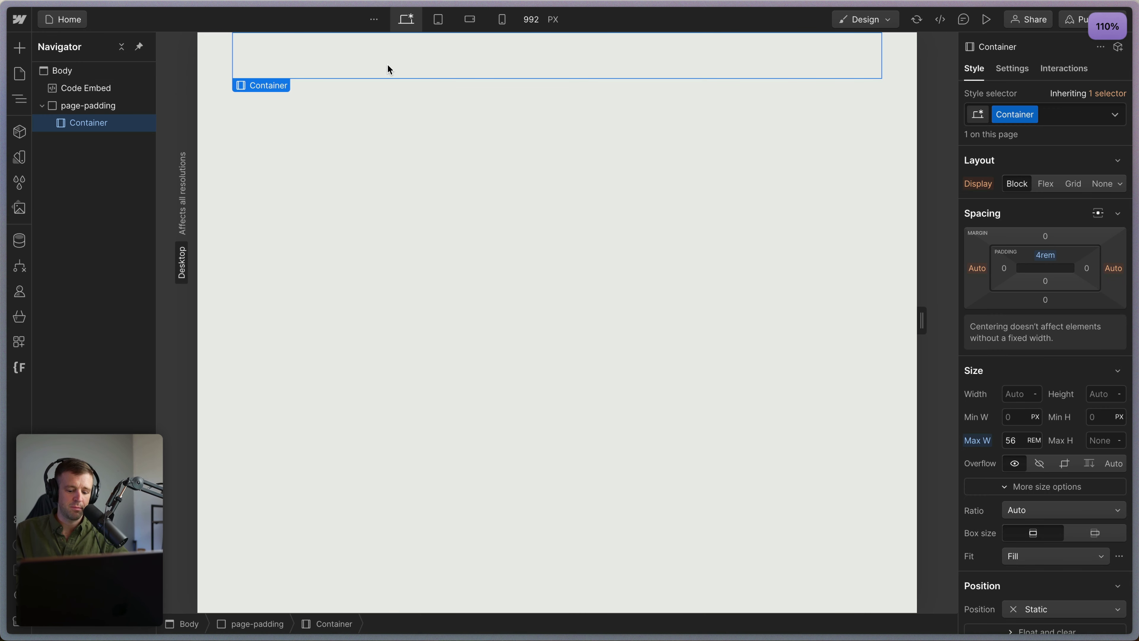
key("super+e")
type("coll")
key("Return")
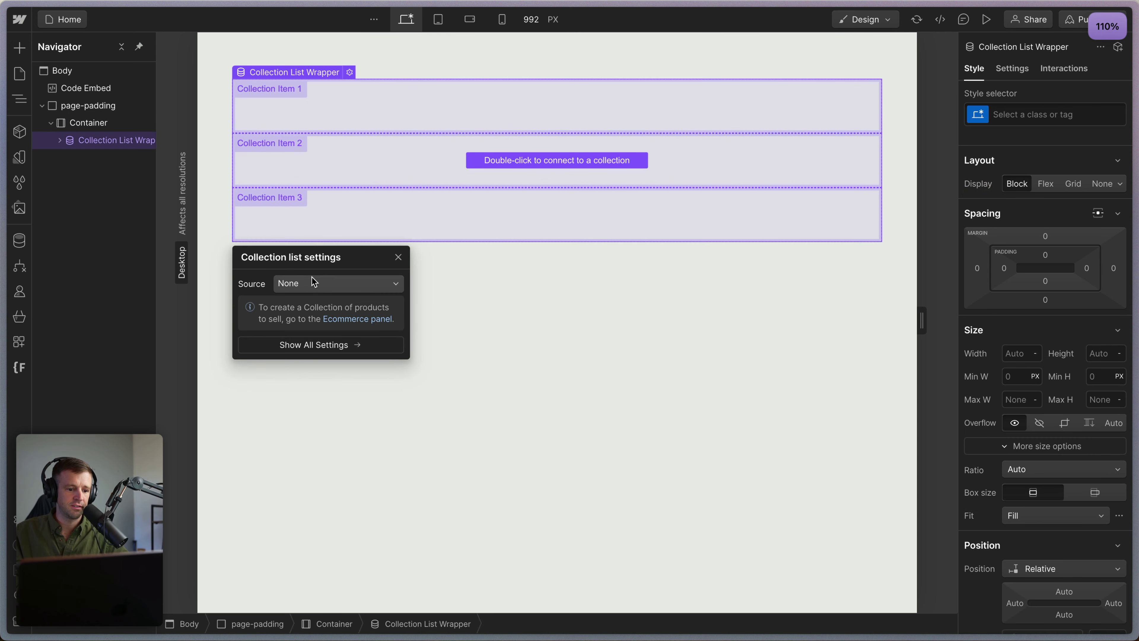
left_click(314, 282)
left_click(319, 348)
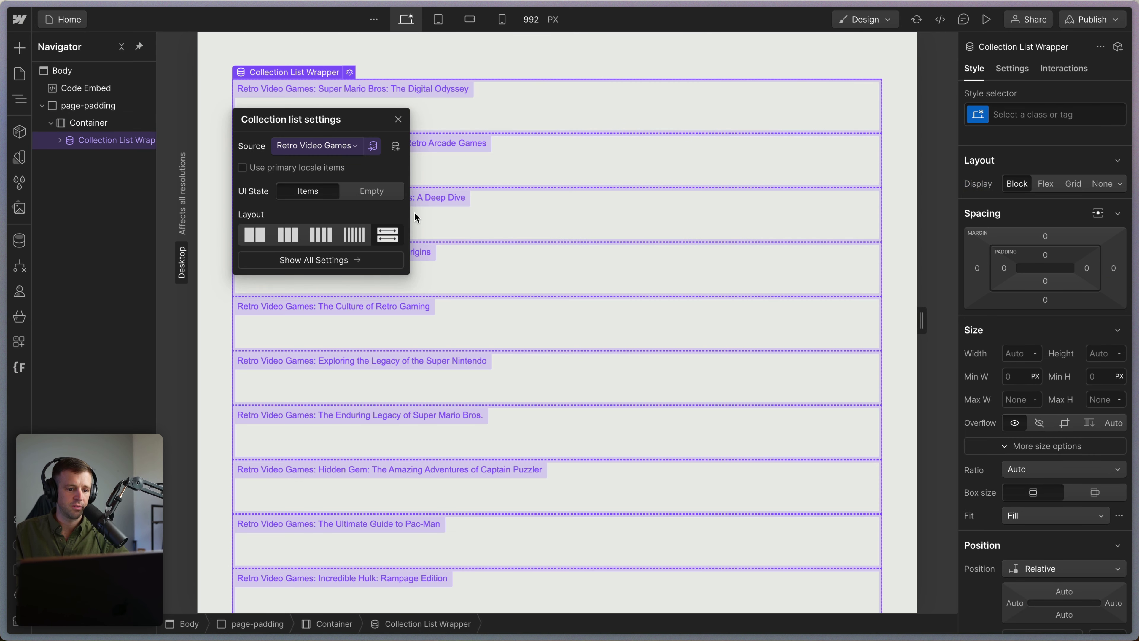
left_click(398, 119)
Give the inner Collection List the list class, Display Grid and three columns, then select the gap value.
left_click(89, 123)
left_click(60, 140)
left_click(115, 157)
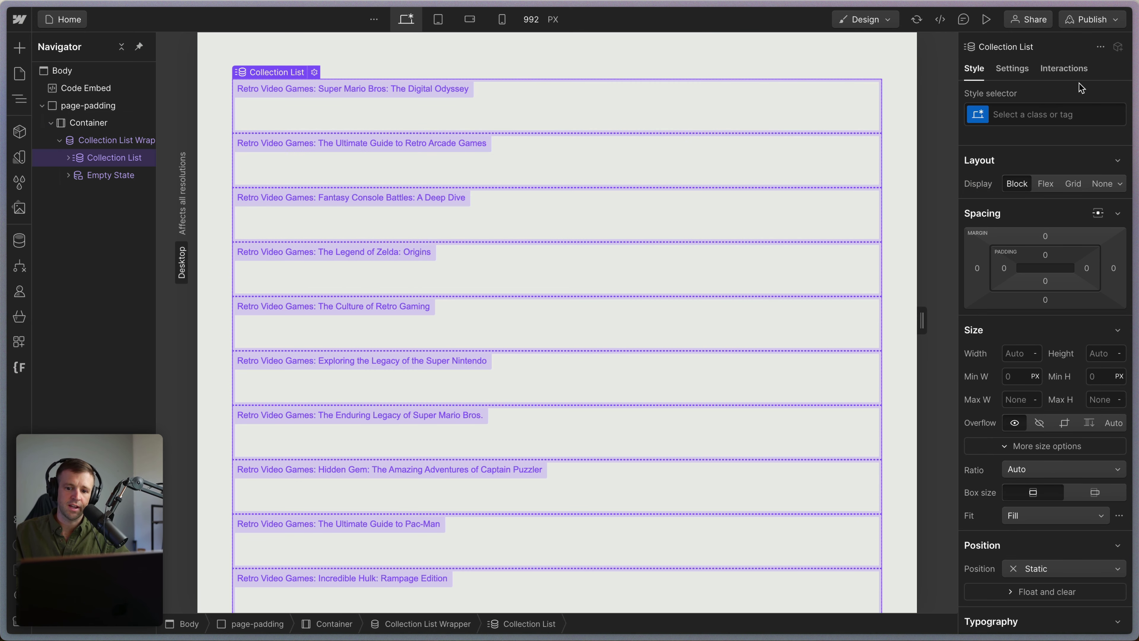
left_click(1031, 114)
type("list")
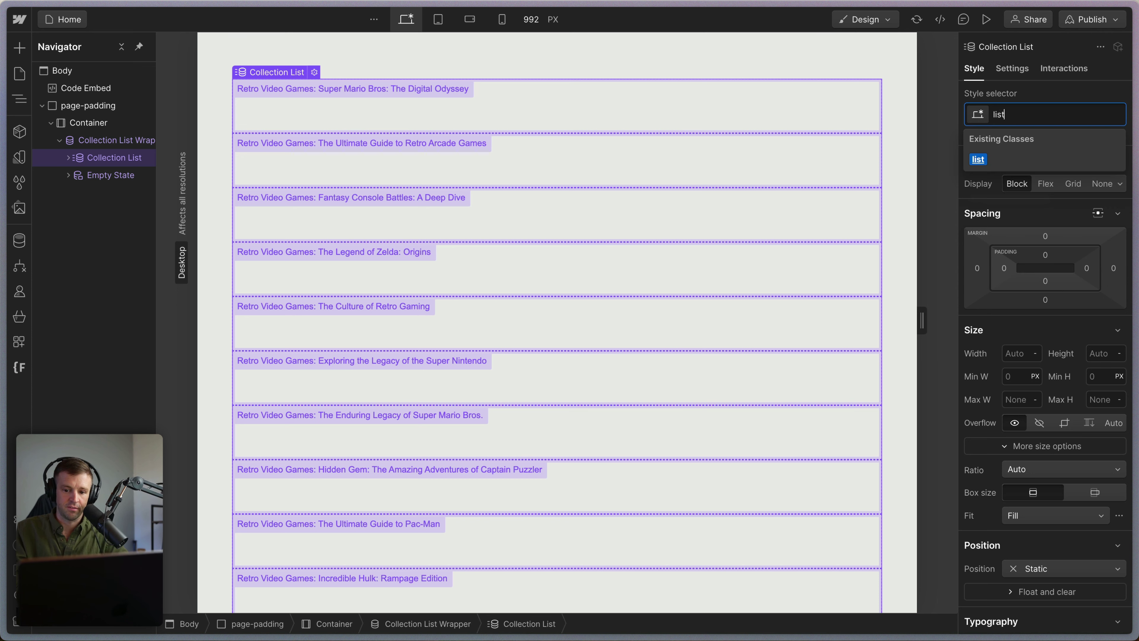
key("Return")
left_click(1073, 184)
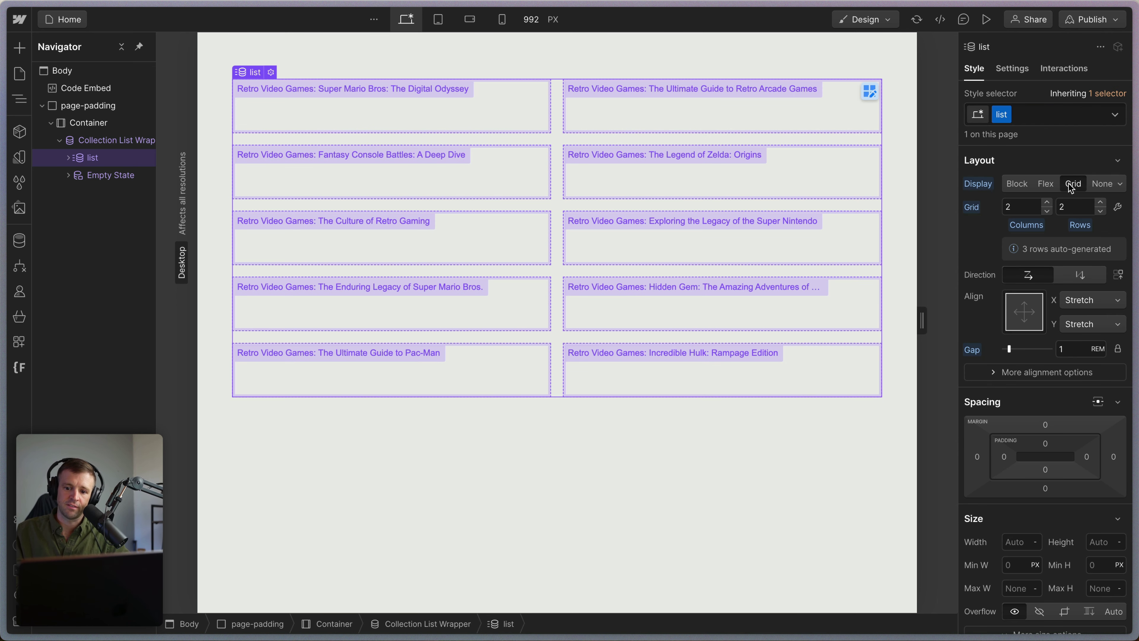
left_click(1047, 202)
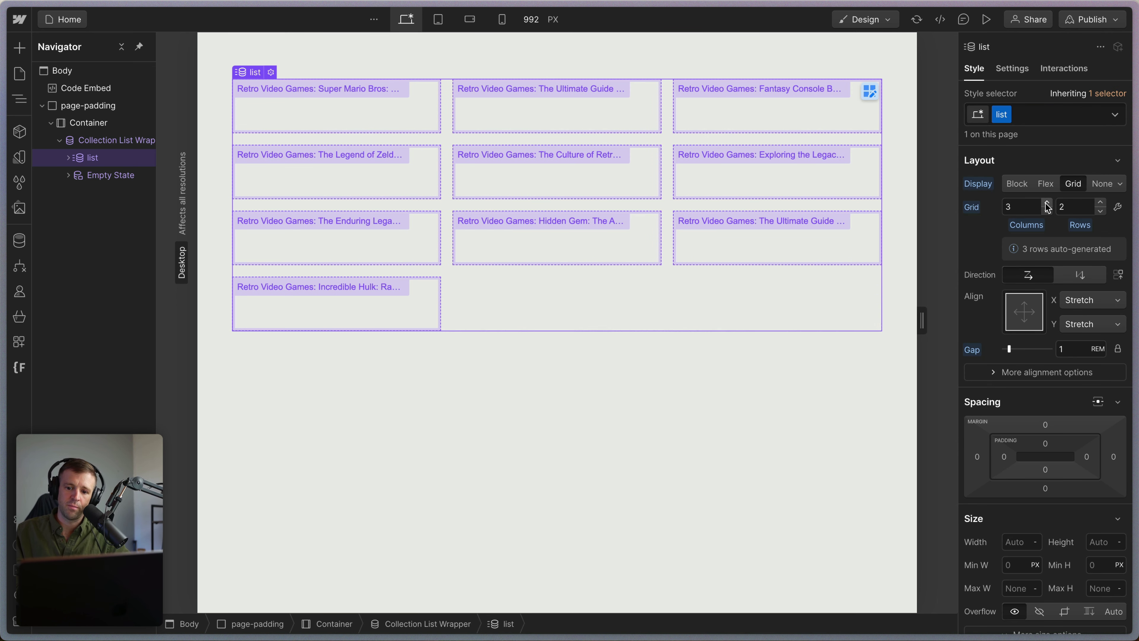
left_click(1076, 354)
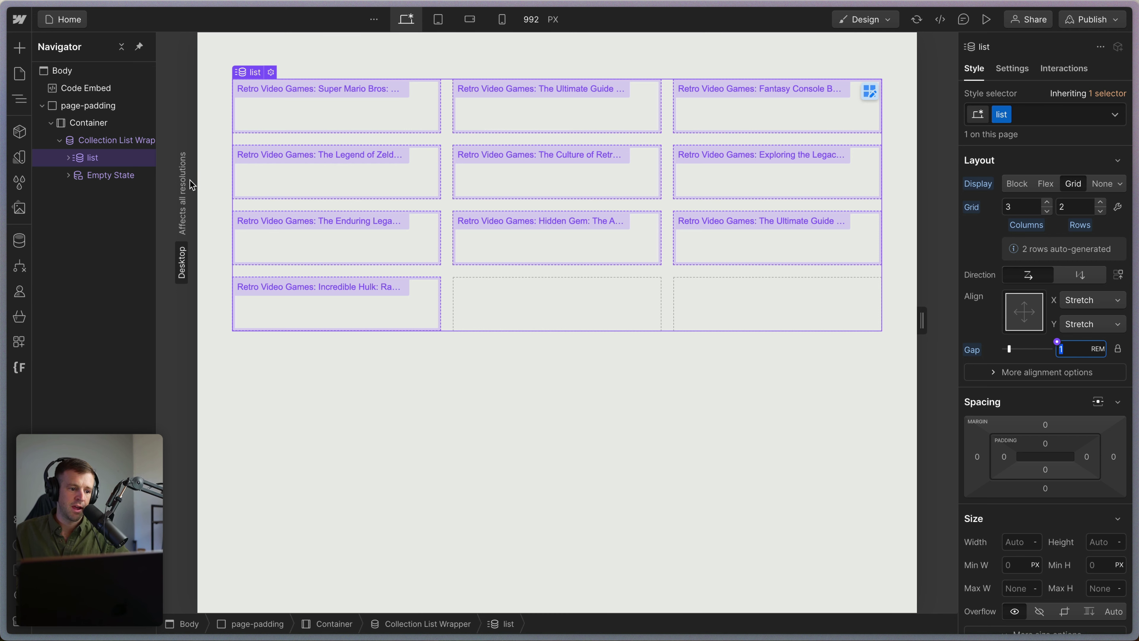
Apply the card class to the Collection Items and review its flex, 0.5 rem gap, 1 rem padding and white background.
left_click(69, 158)
left_click(117, 176)
key("super+Return")
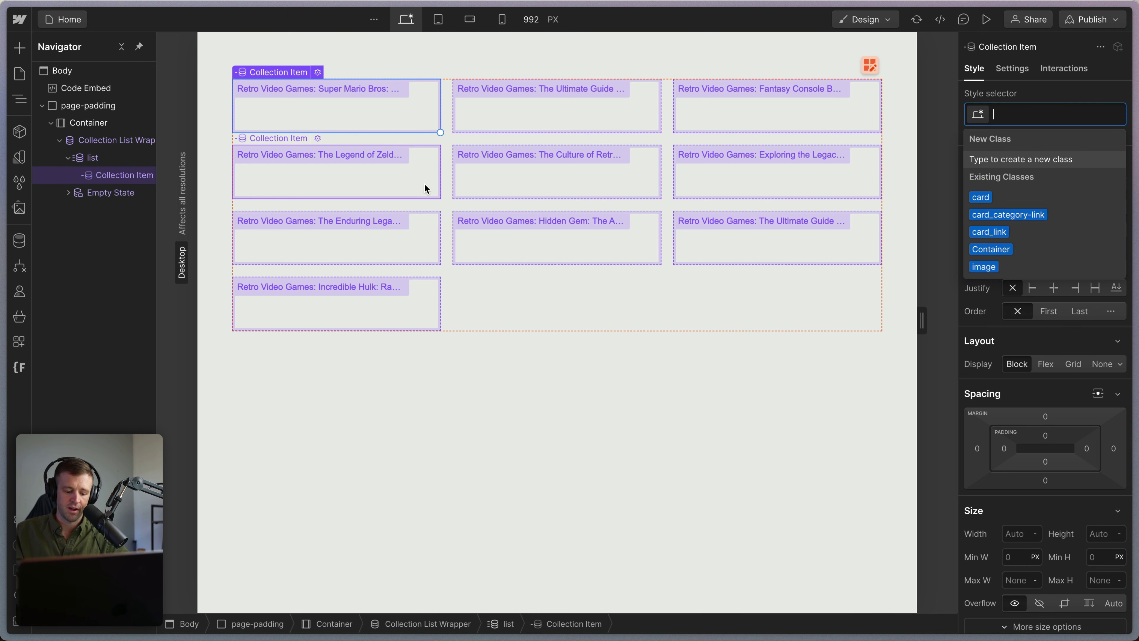
type("card")
key("Return")
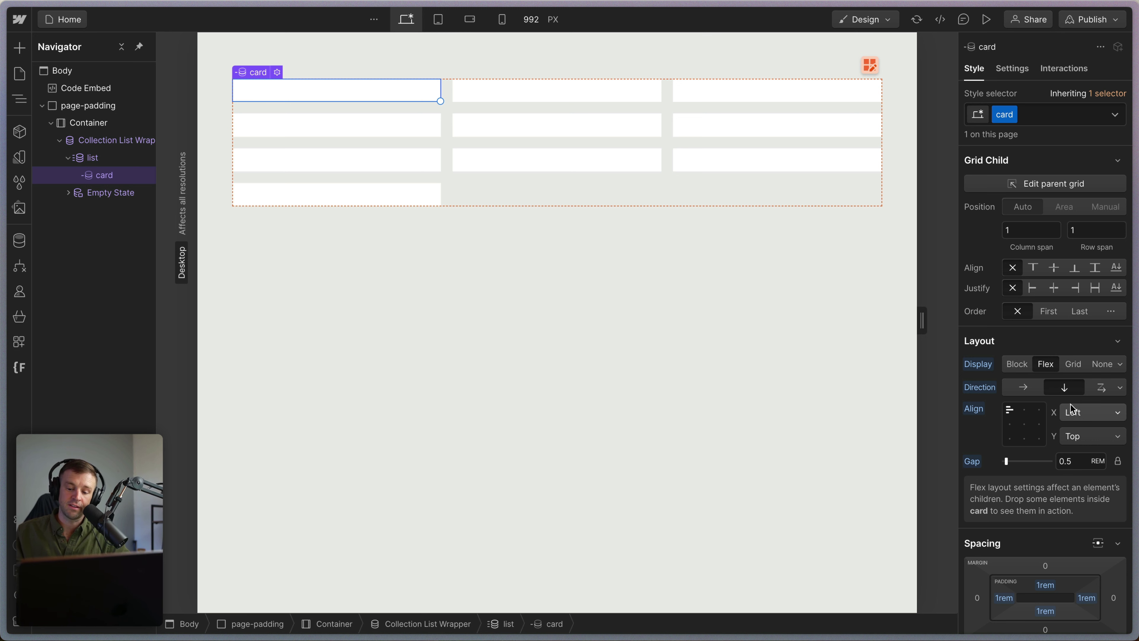
scroll(1063, 387, "down", 3)
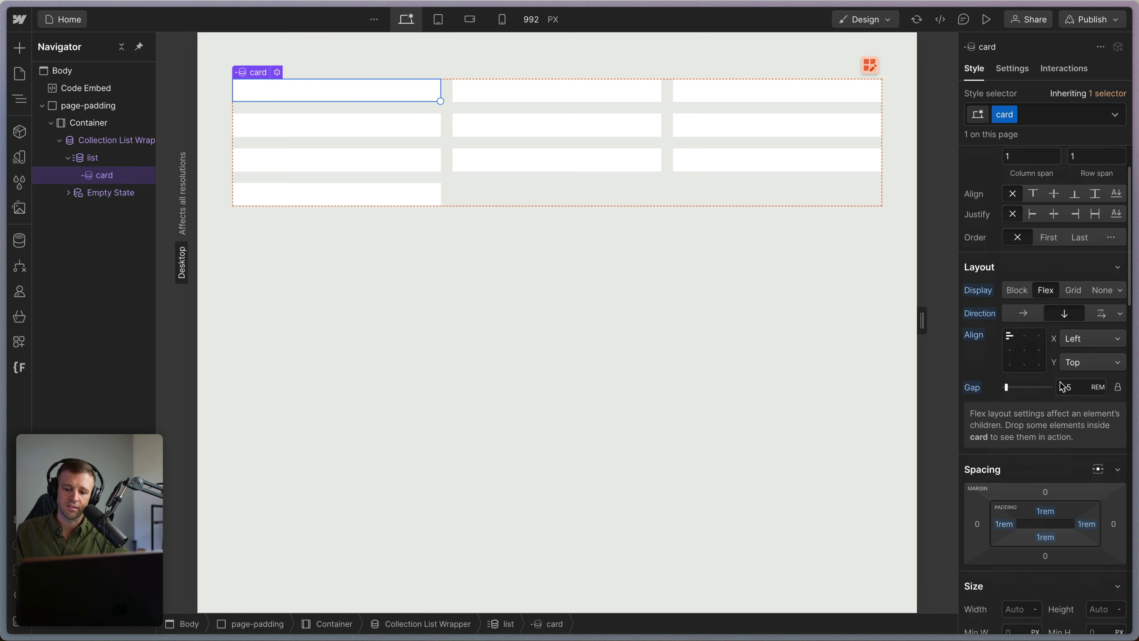
scroll(1080, 390, "down", 5)
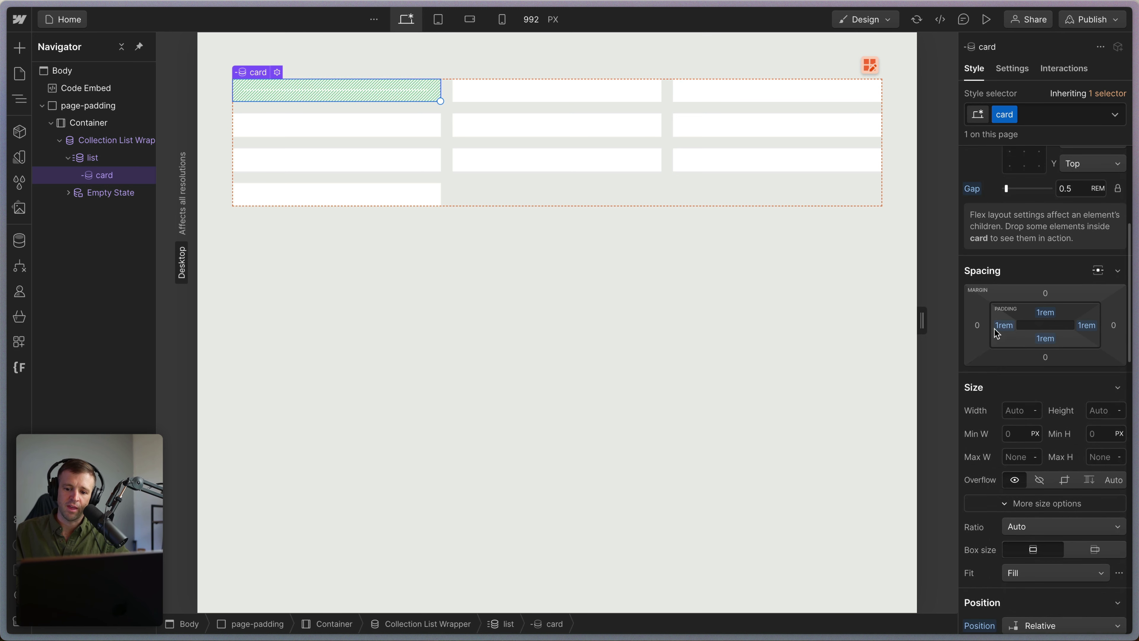
scroll(1056, 331, "down", 7)
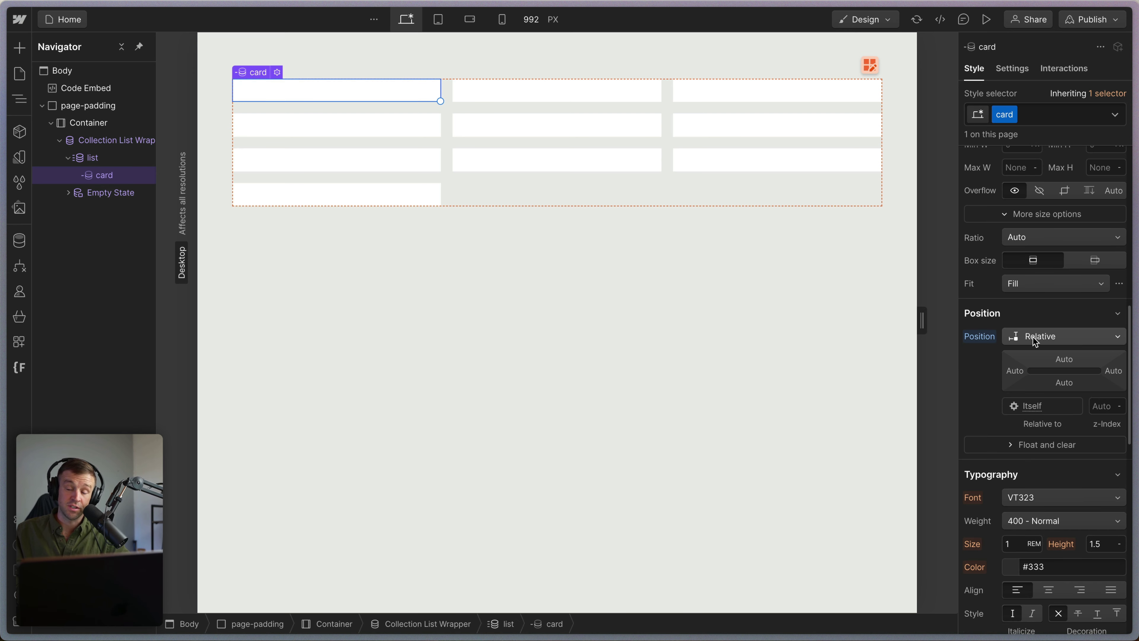
scroll(1033, 339, "down", 10)
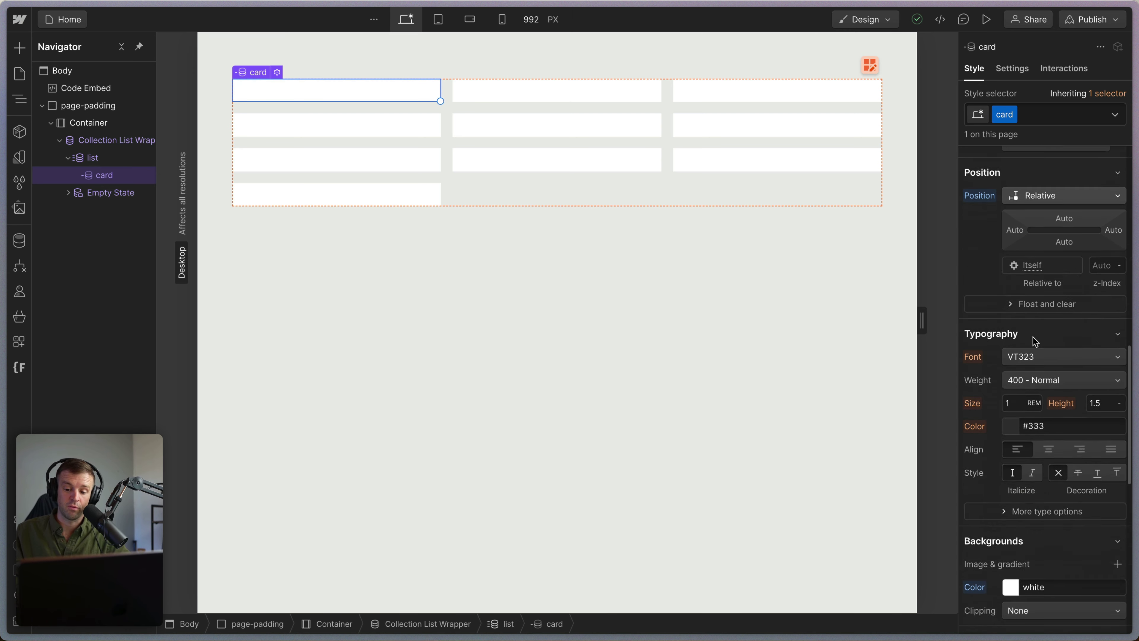
scroll(1056, 364, "up", 20)
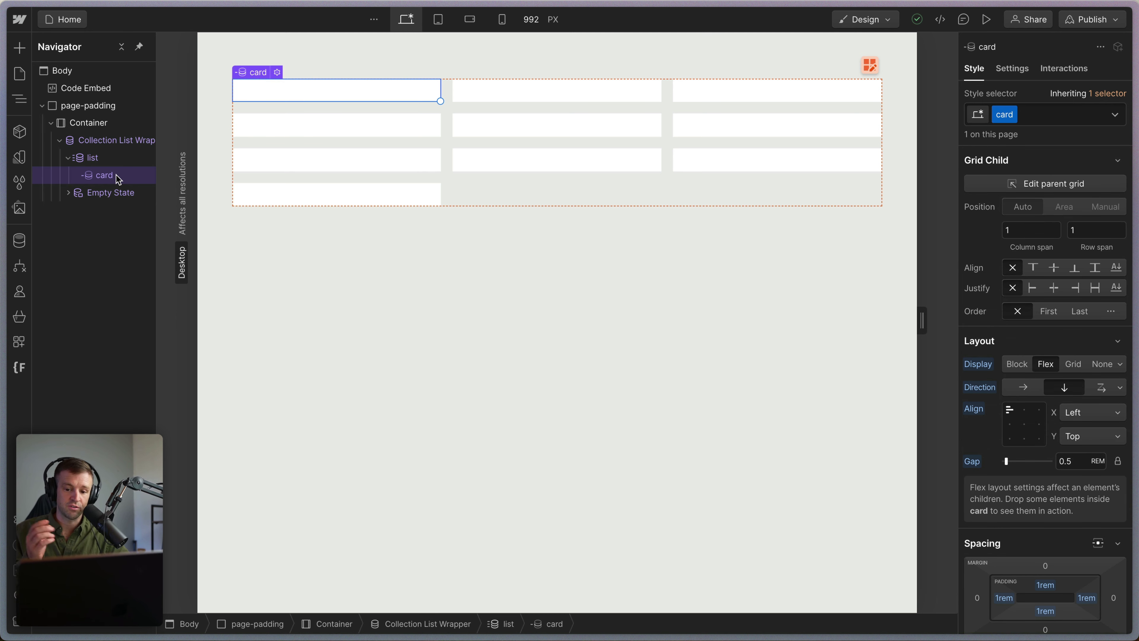
Insert a Link Block into the card using the quick-find search.
key("super+e")
type("an")
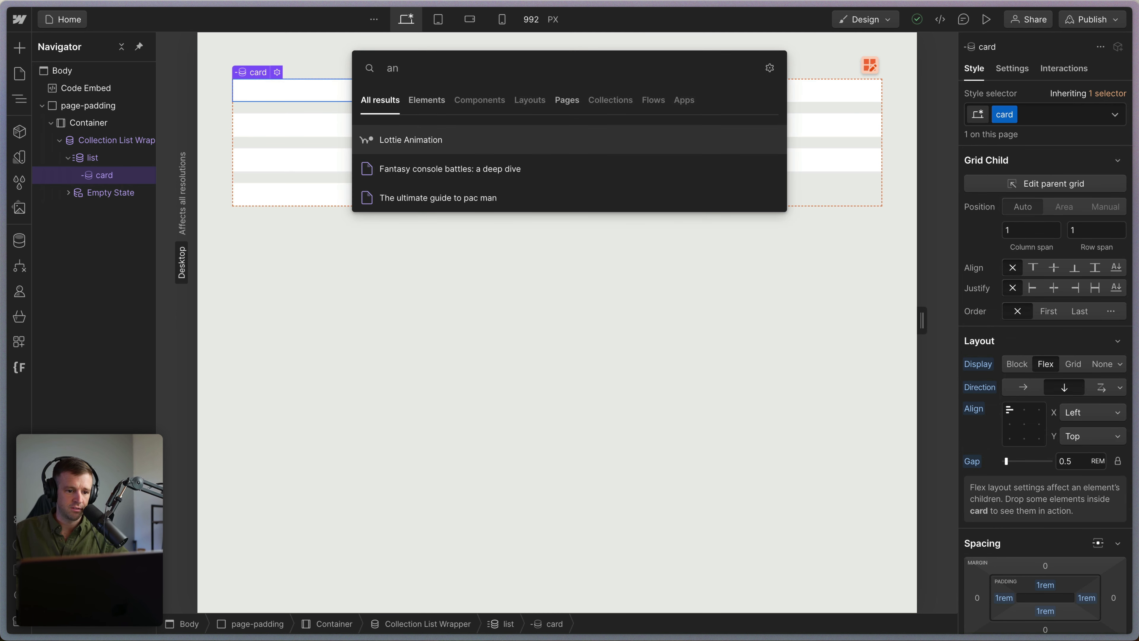
key("BackSpace")
key("BackSpace")
type("link")
key("Return")
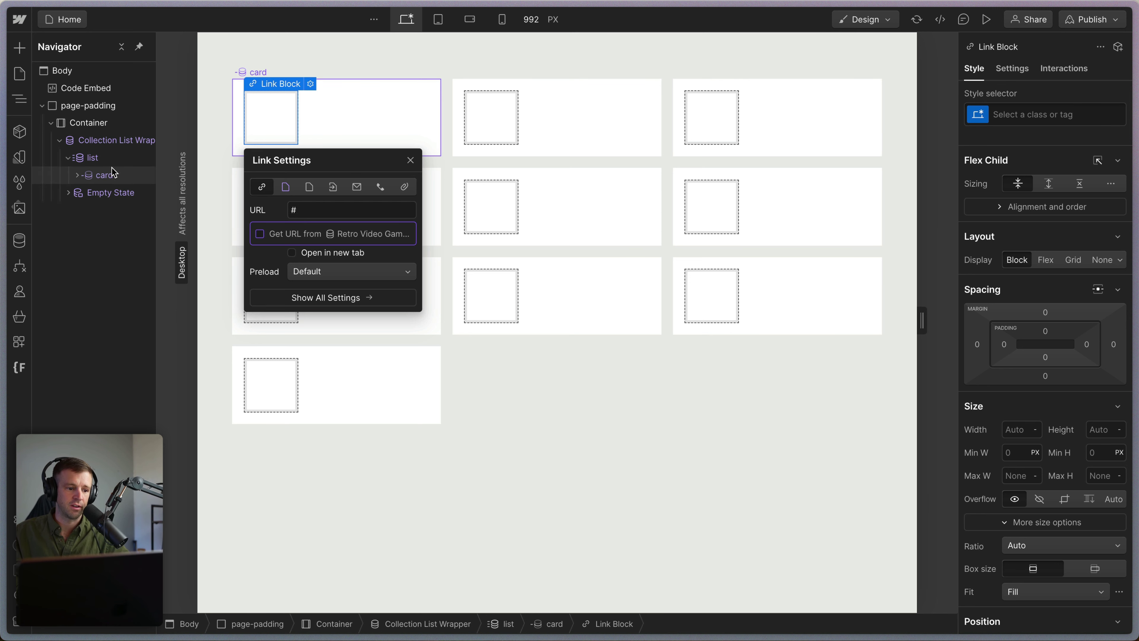
Link the Link Block to the Page target for the current game item.
left_click(76, 176)
left_click(103, 192)
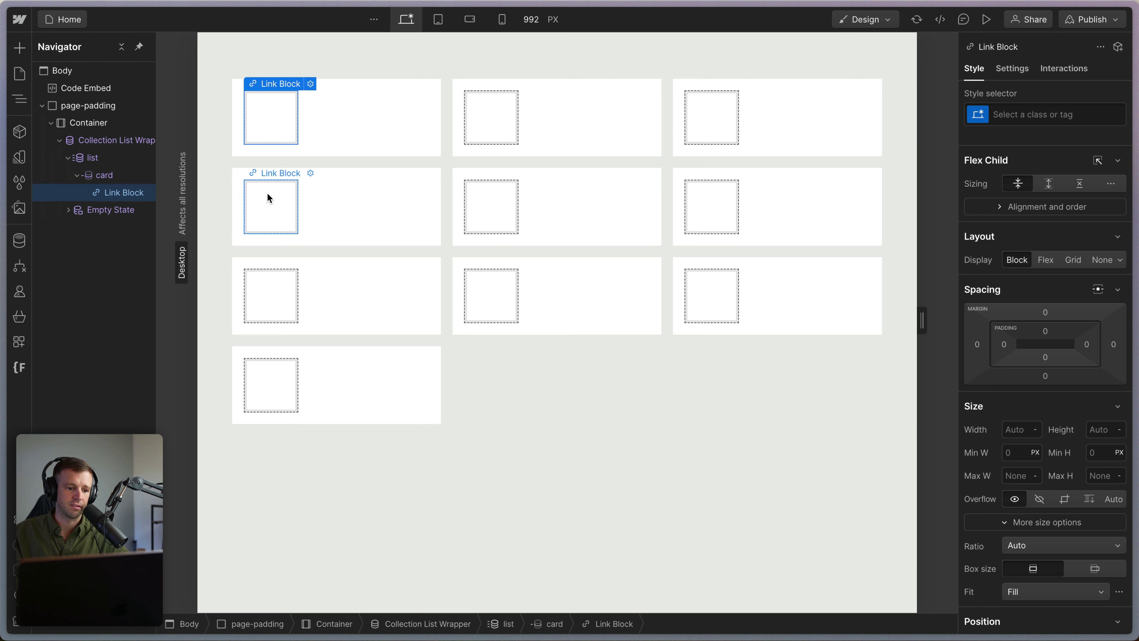
left_click(311, 84)
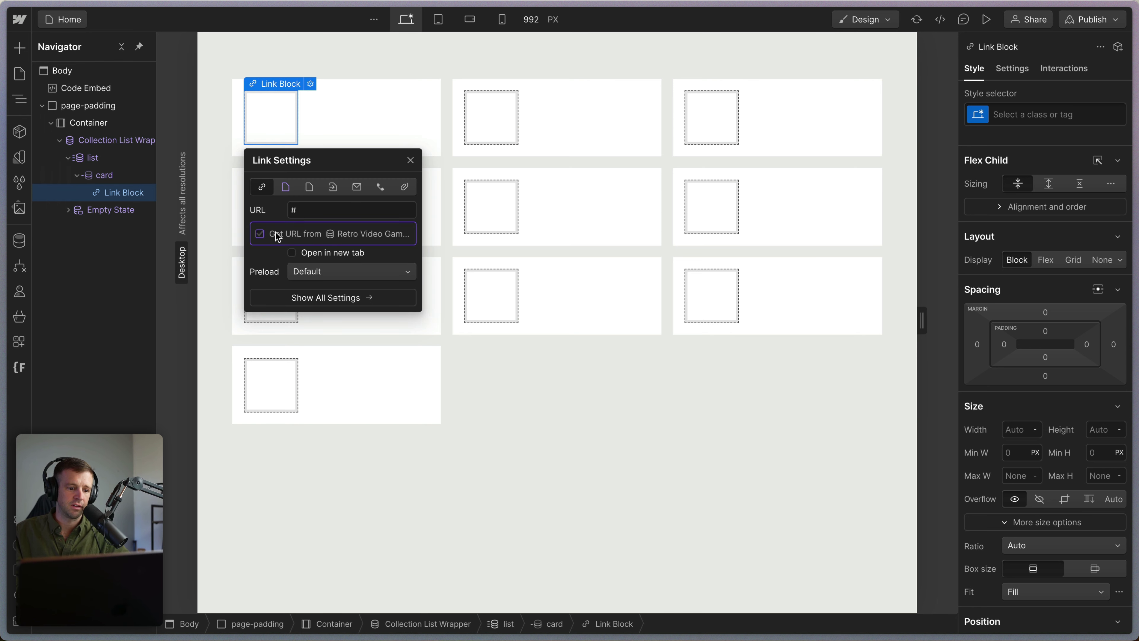
left_click(286, 187)
left_click(324, 210)
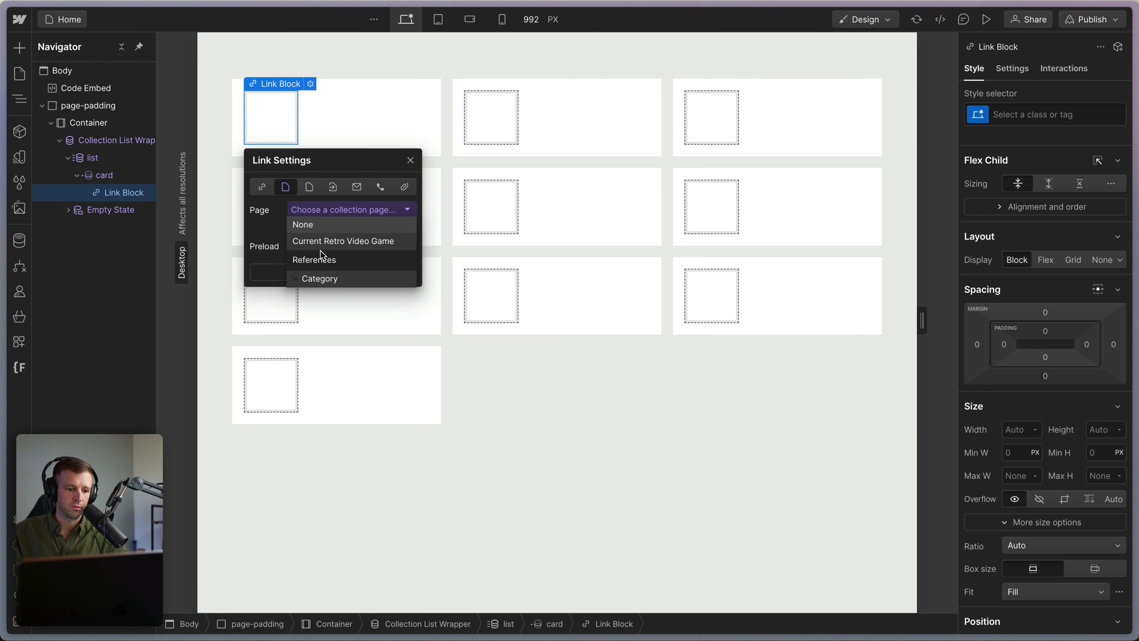
left_click(334, 242)
left_click(411, 160)
Add an Image inside the Link Block, bound to Main Image, with the image class.
key("super+k")
type("i")
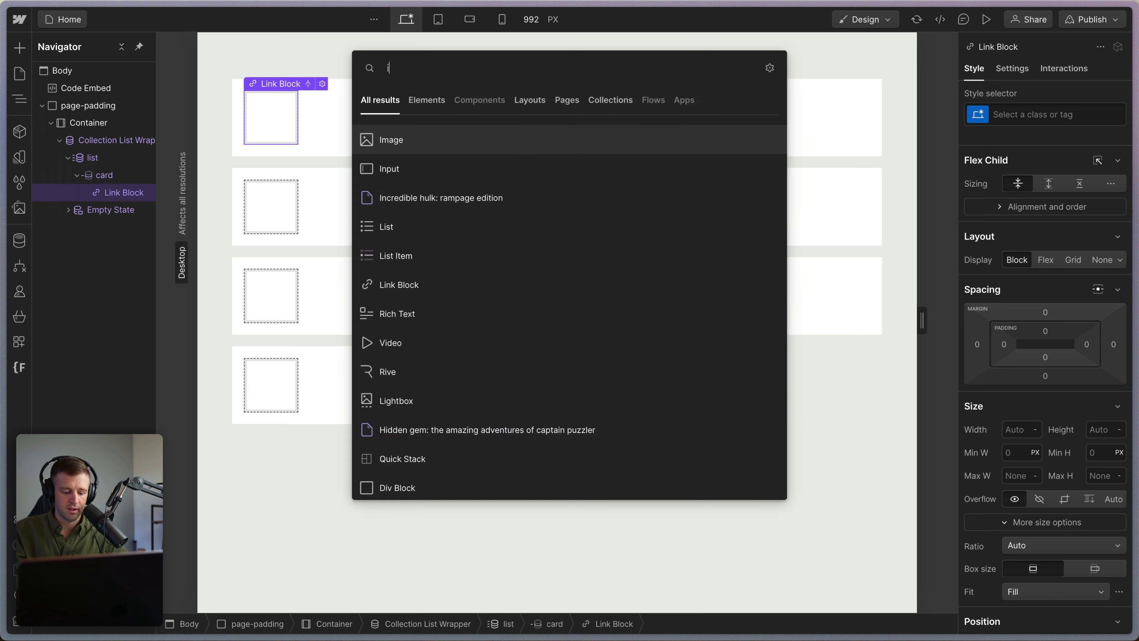
type("mage")
key("Return")
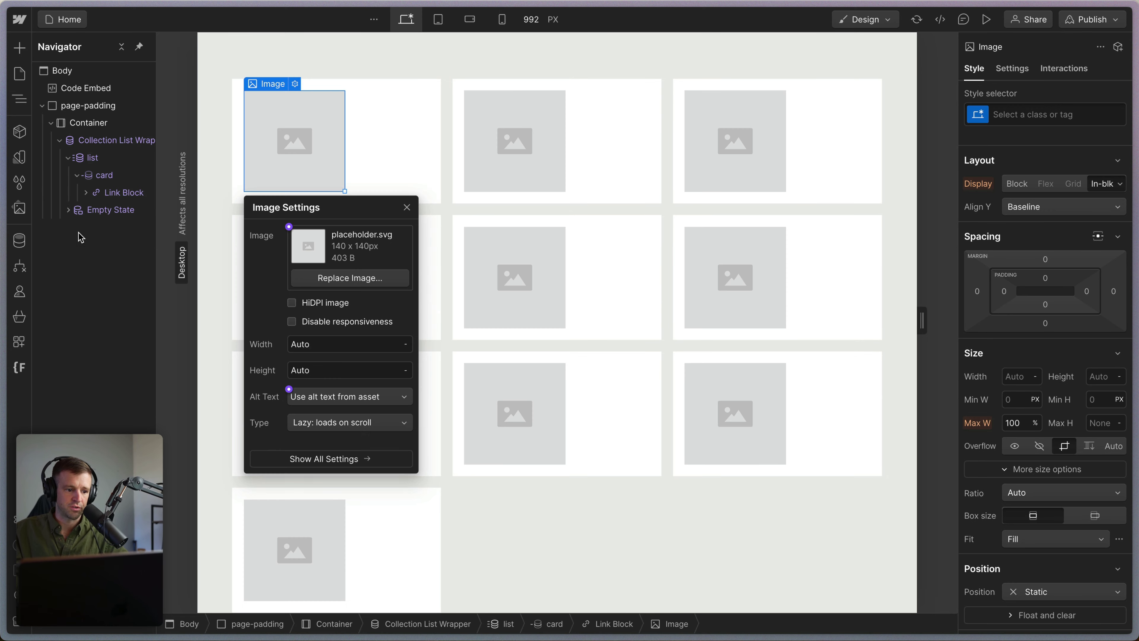
left_click(288, 227)
left_click(314, 280)
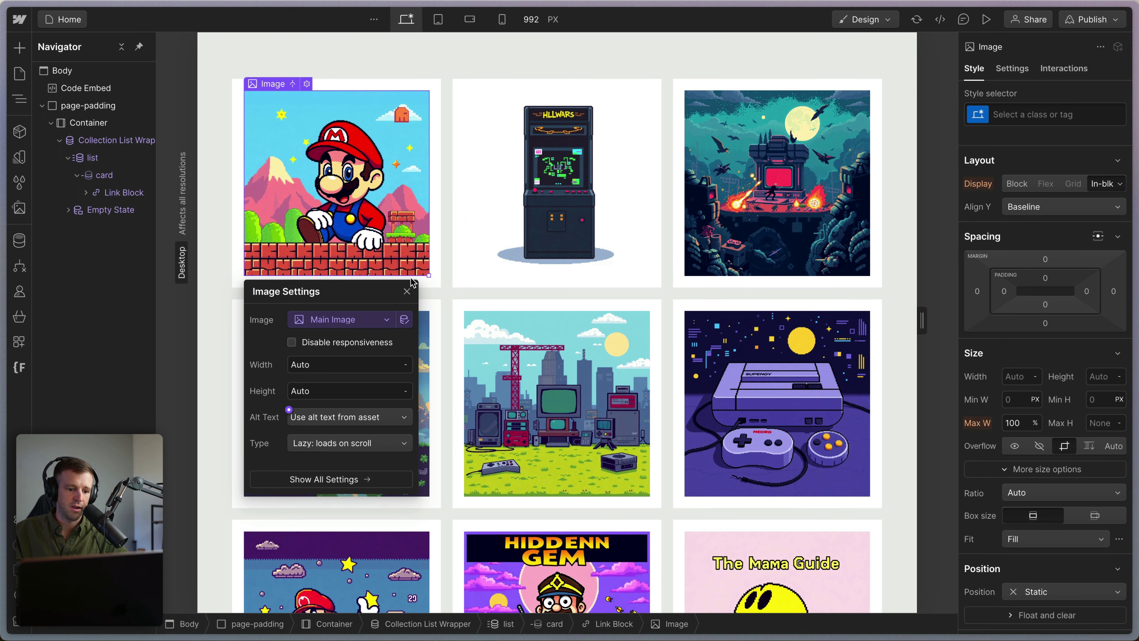
left_click(407, 291)
left_click(1009, 117)
type("imag")
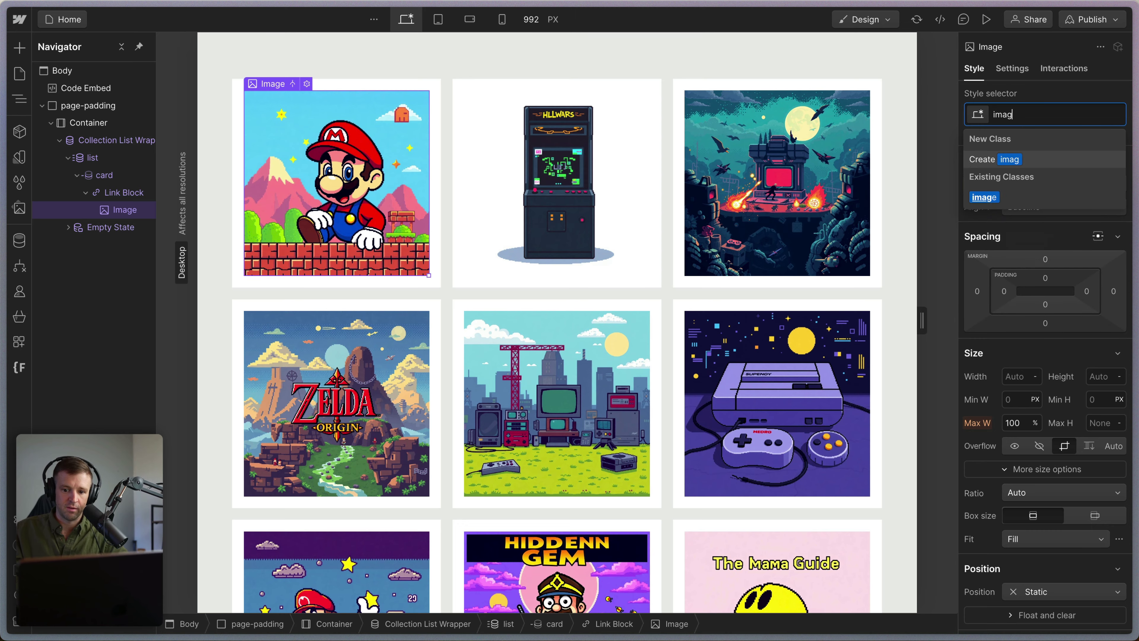
left_click(985, 197)
Add a Heading 3 with the All H3 Headings style and top and bottom margins of 0.
left_click(116, 195)
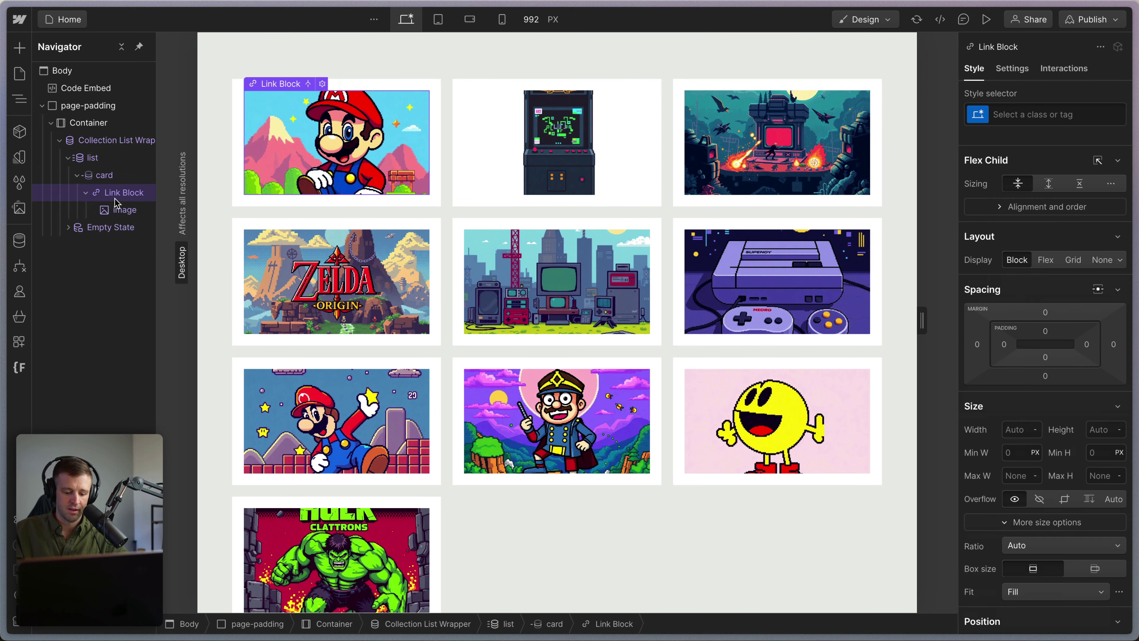
key("super+e")
type("h3")
key("Return")
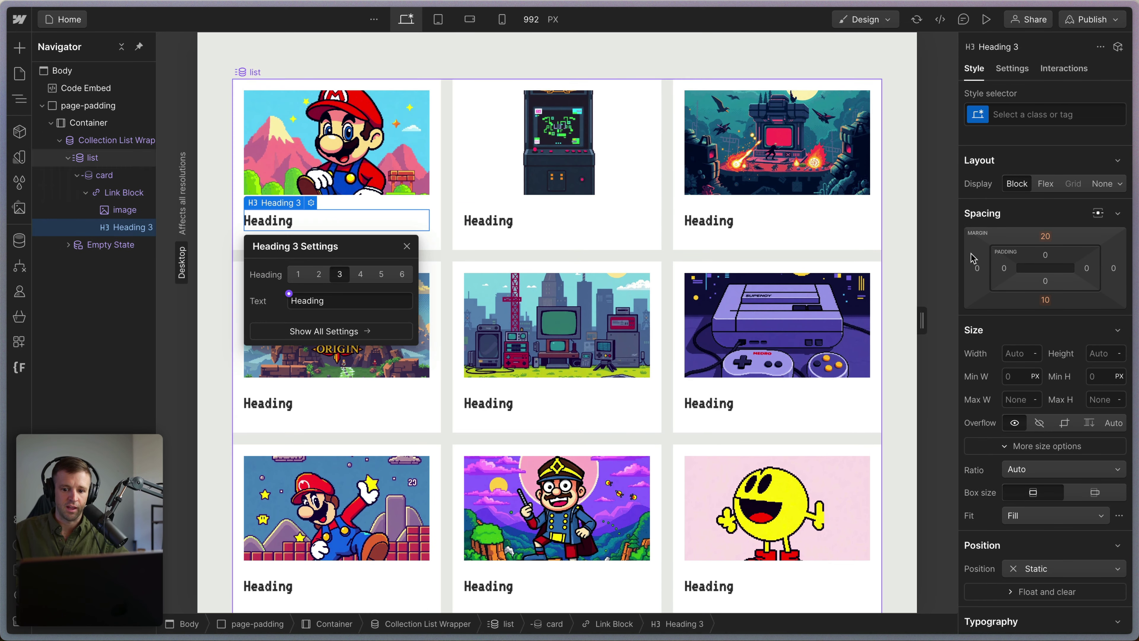
left_click(1013, 117)
left_click(1014, 188)
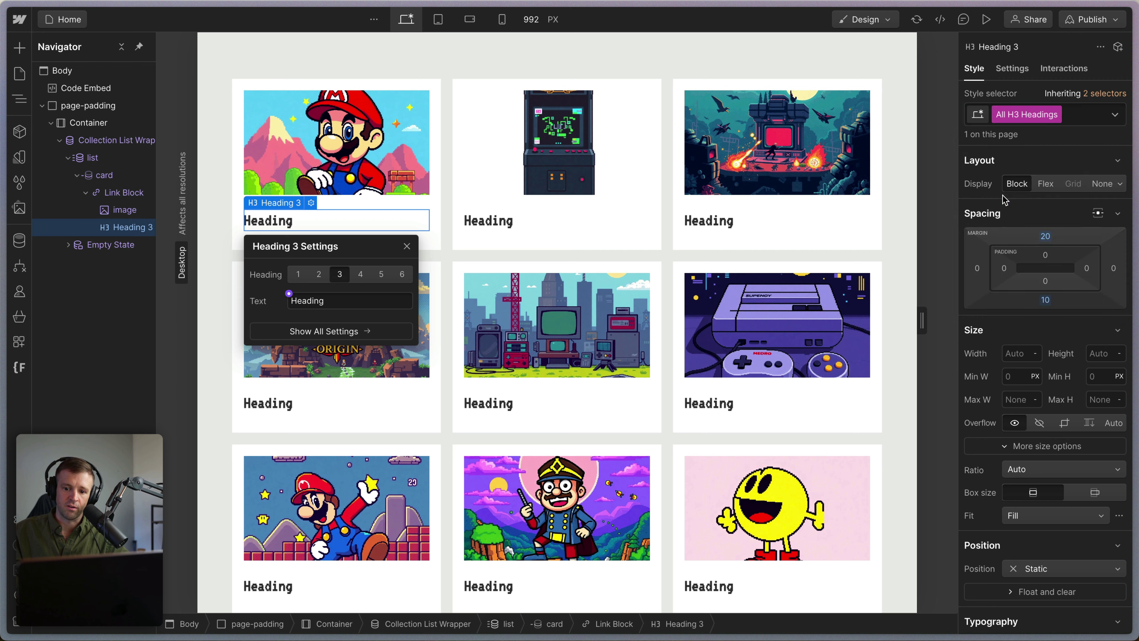
left_click(1046, 238)
left_click(1044, 305)
left_click(1046, 305)
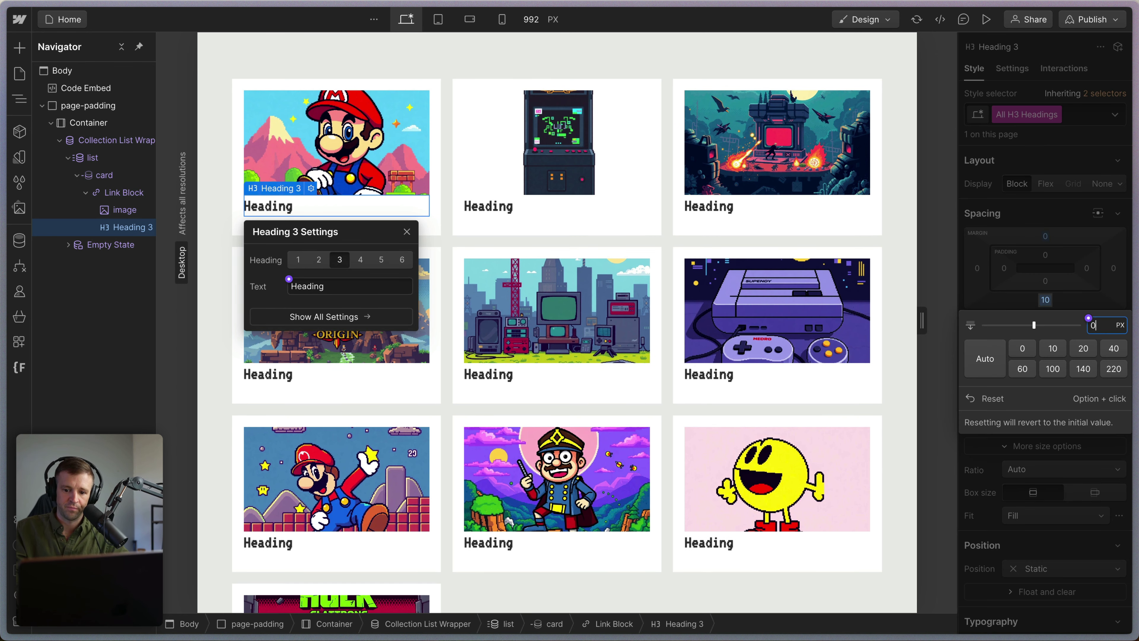
left_click(1000, 362)
Add a Paragraph under the heading bound to Post Summary.
left_click(118, 193)
key("super+e")
type("p")
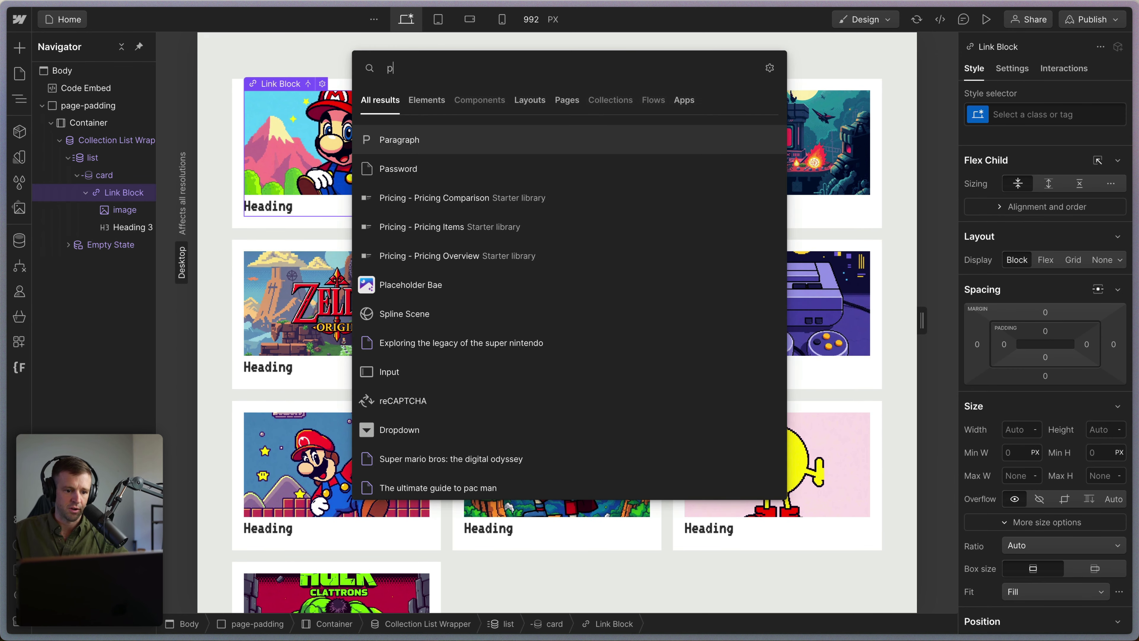
key("Return")
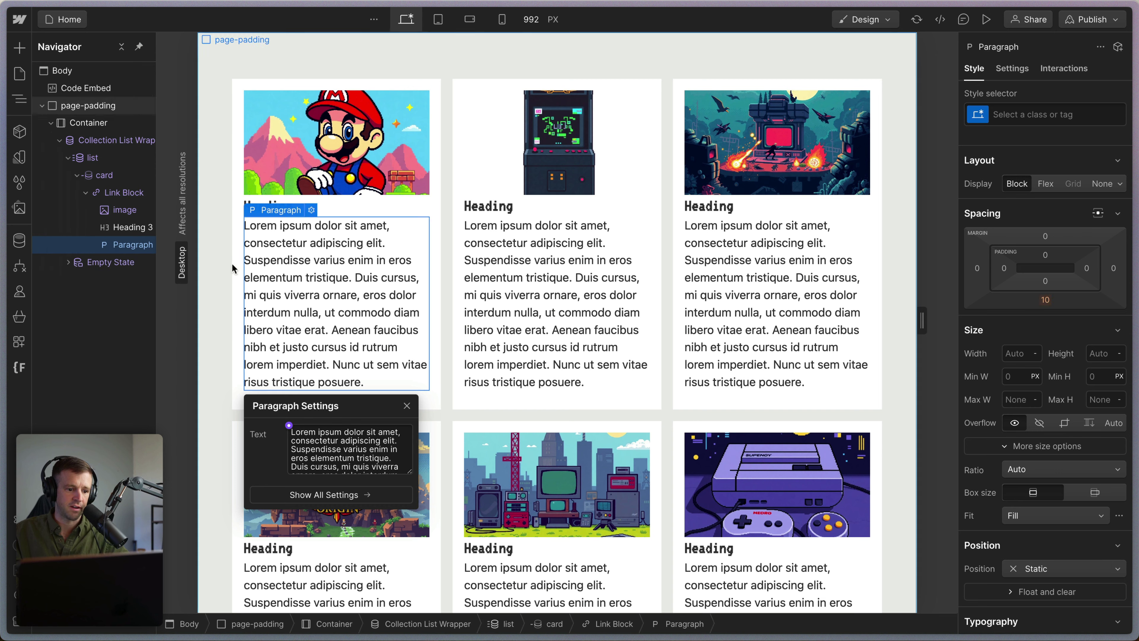
left_click(289, 425)
left_click(301, 497)
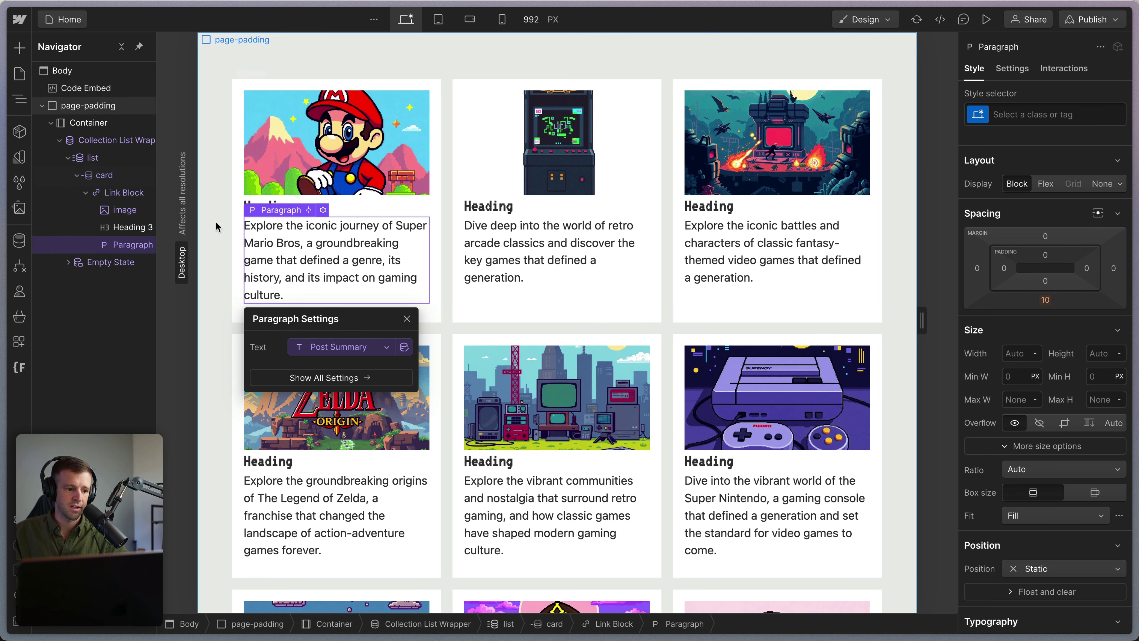
Move the card class from the Collection Item onto its Link Block.
left_click(104, 175)
key("super+Return")
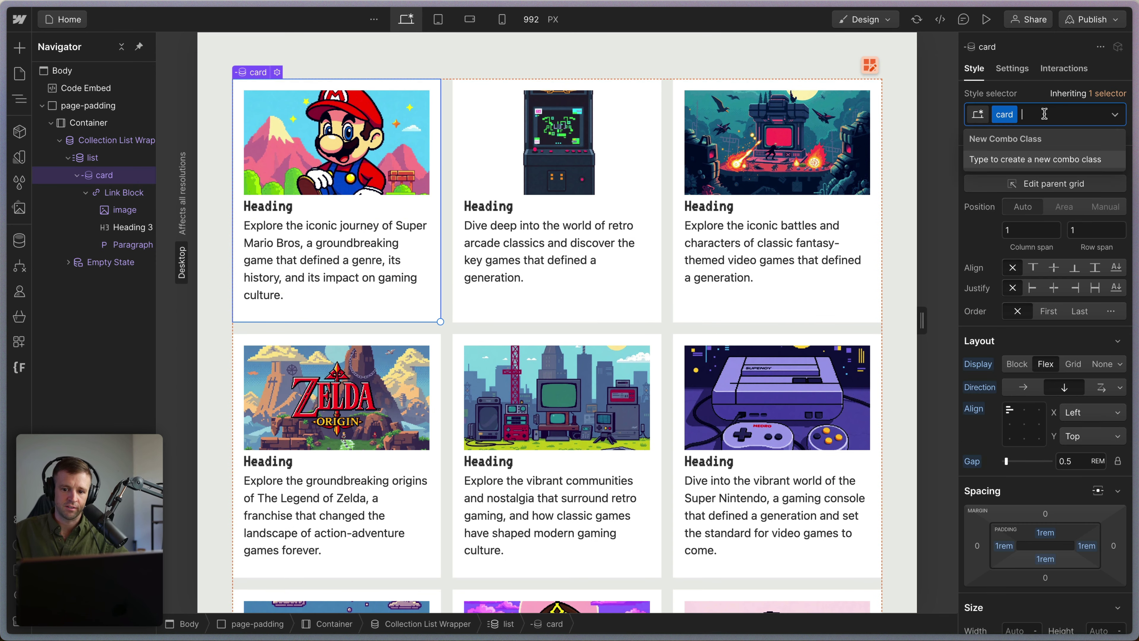
key("BackSpace")
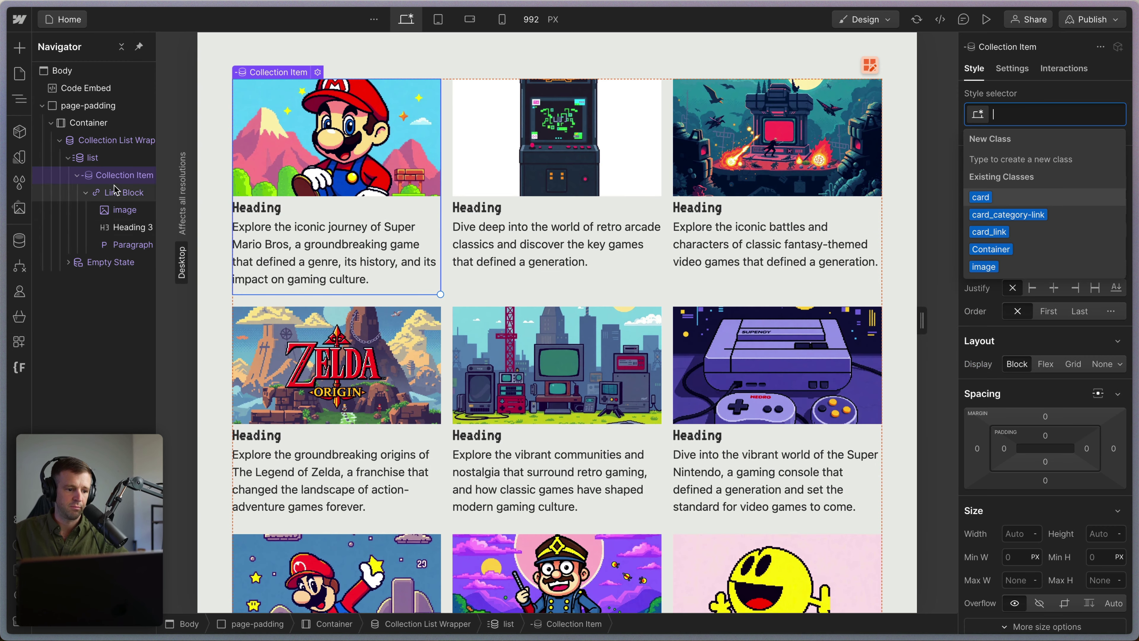
key("Down")
key("super+Return")
type("card")
key("Return")
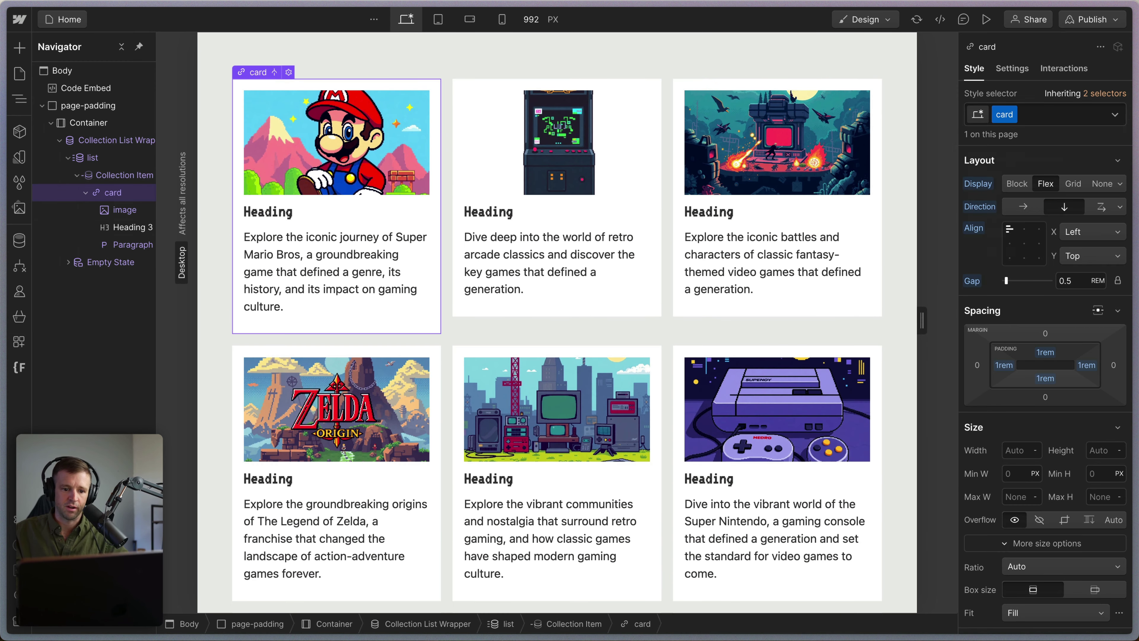
Set the card's height to 100%.
left_click(447, 204)
left_click(439, 204)
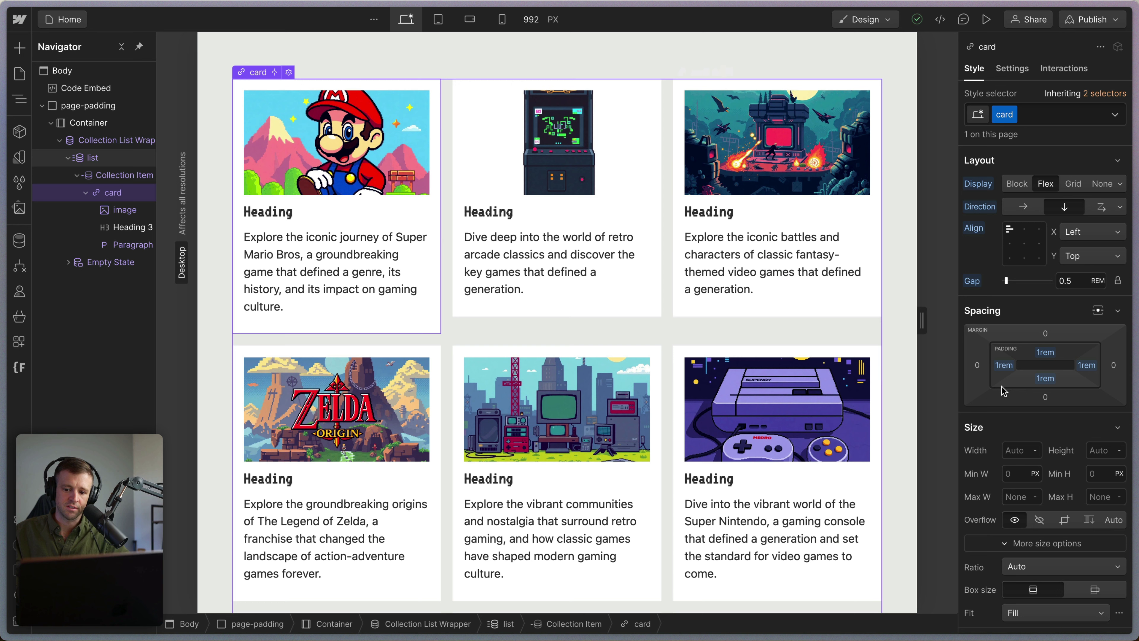
left_click(1105, 446)
type("100%")
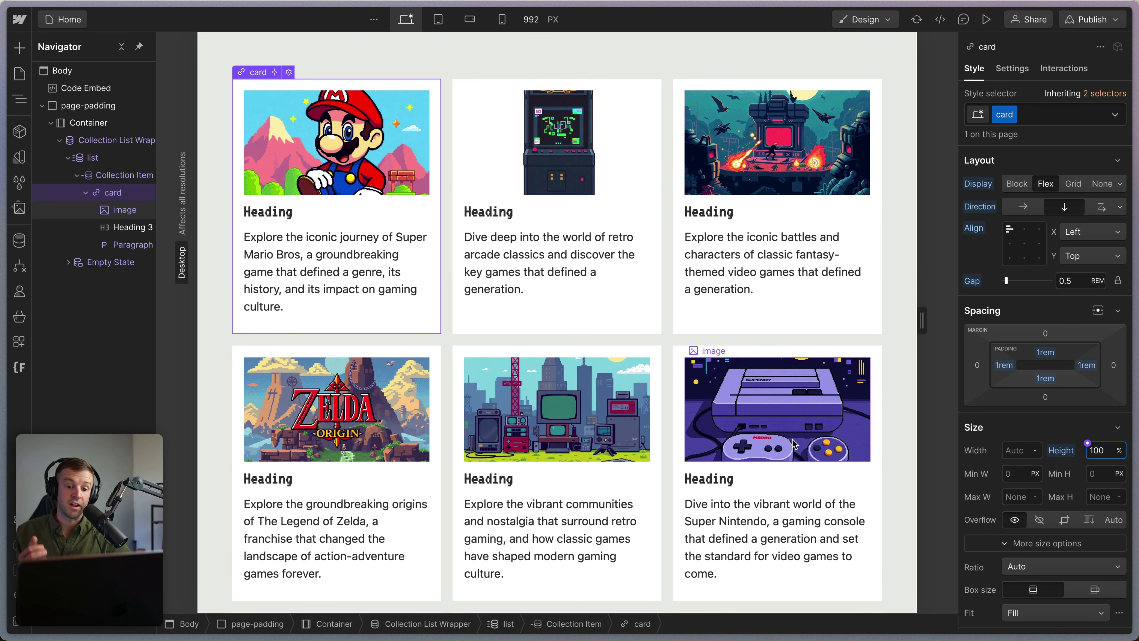
Bind each card's Heading 3 text to the game Name field and check it in preview.
left_click(265, 212)
left_click(311, 194)
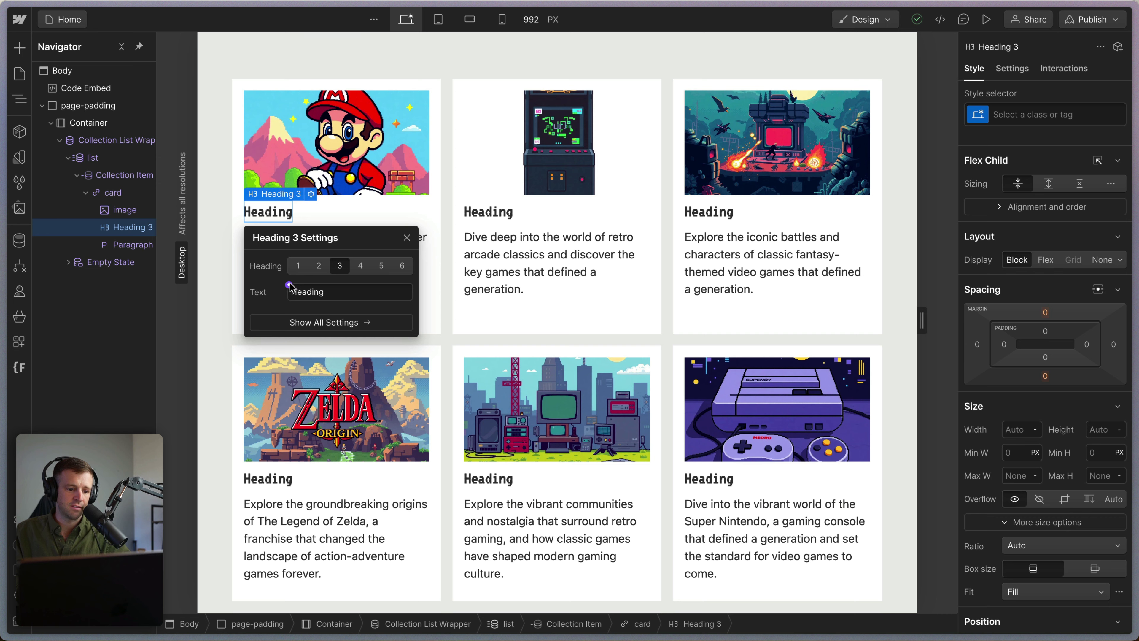
left_click(289, 285)
left_click(301, 339)
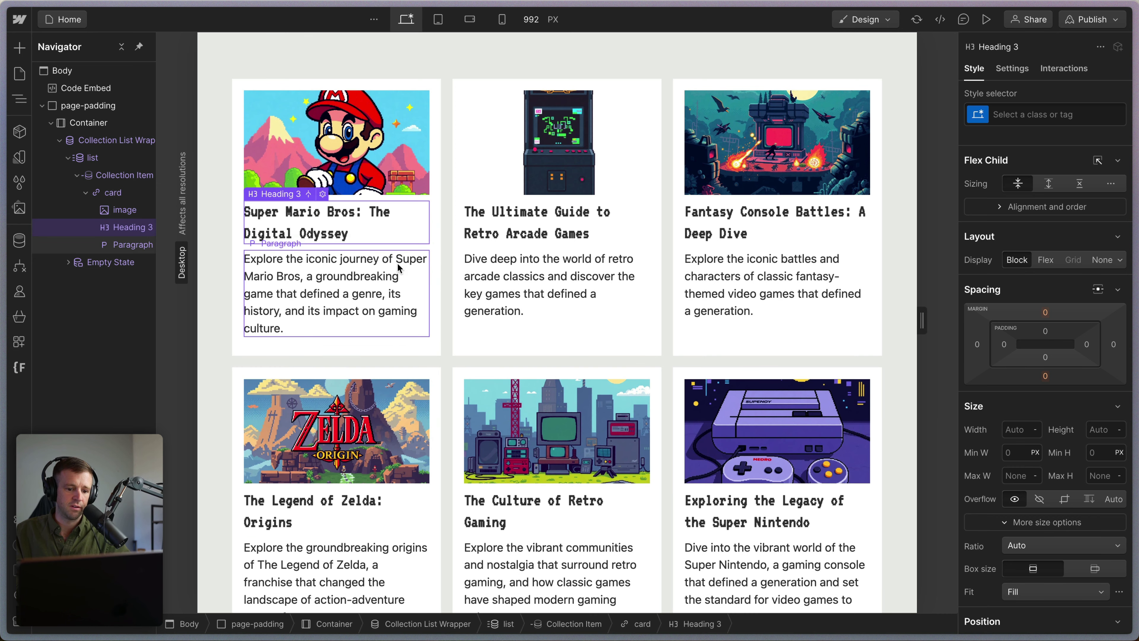
left_click(986, 19)
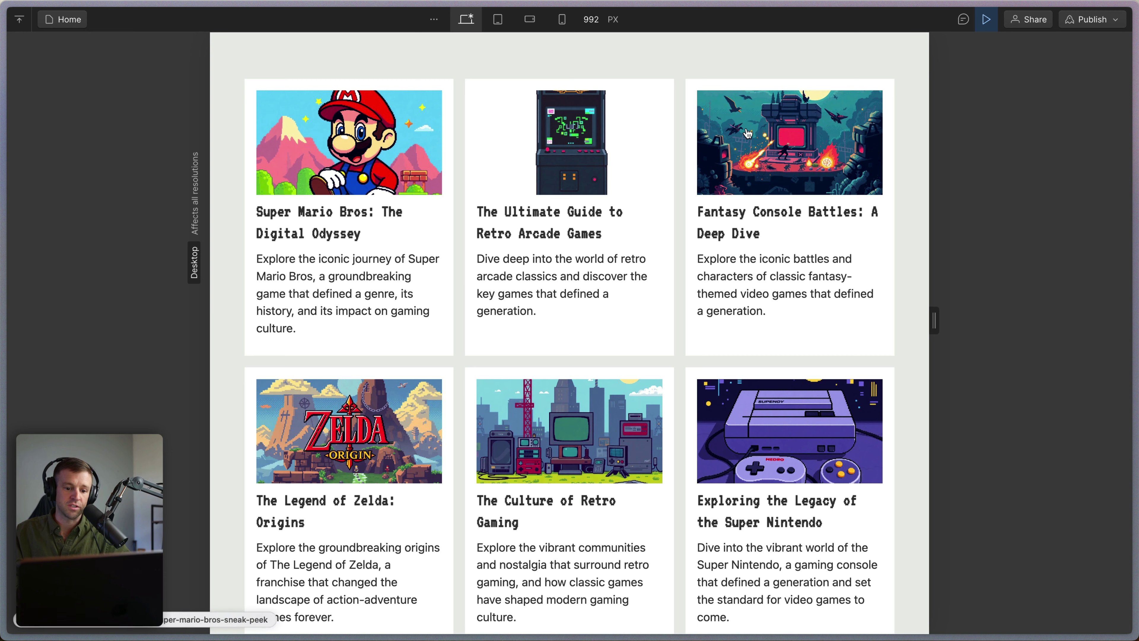
left_click(986, 19)
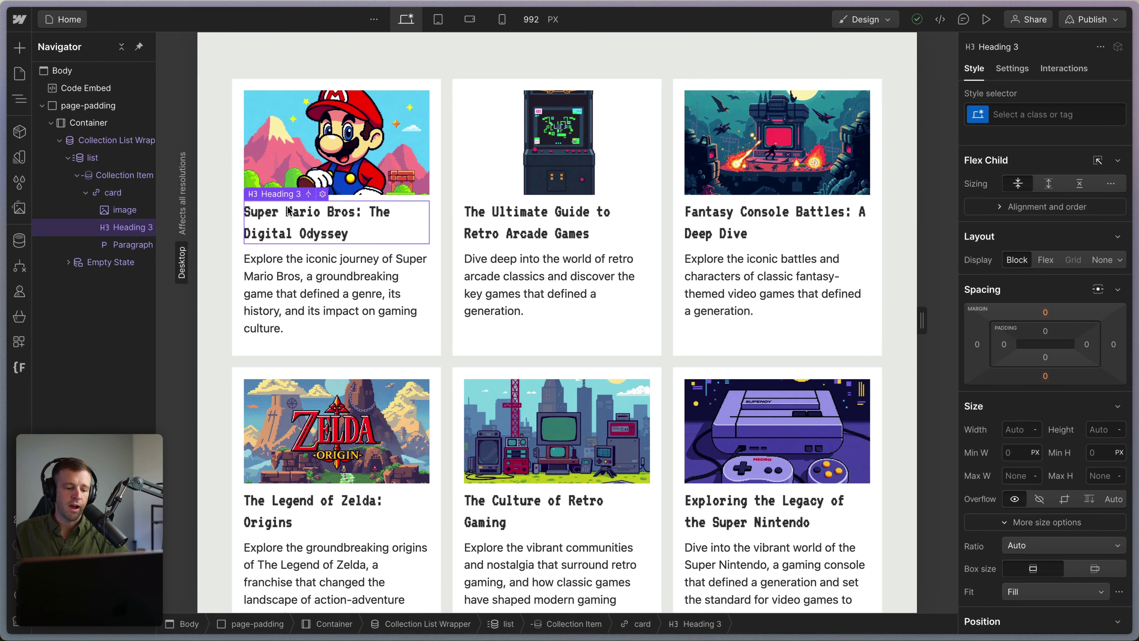
Try inserting a Text Link inside the card link block, then preview the page.
left_click(113, 193)
key("super+e")
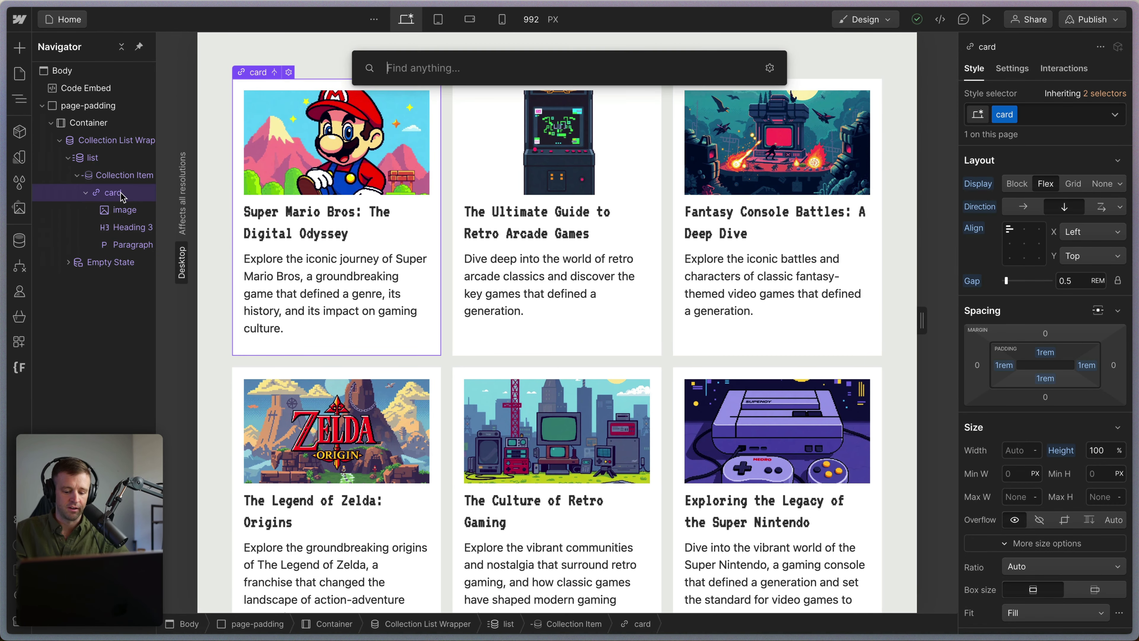
type("link")
key("Down")
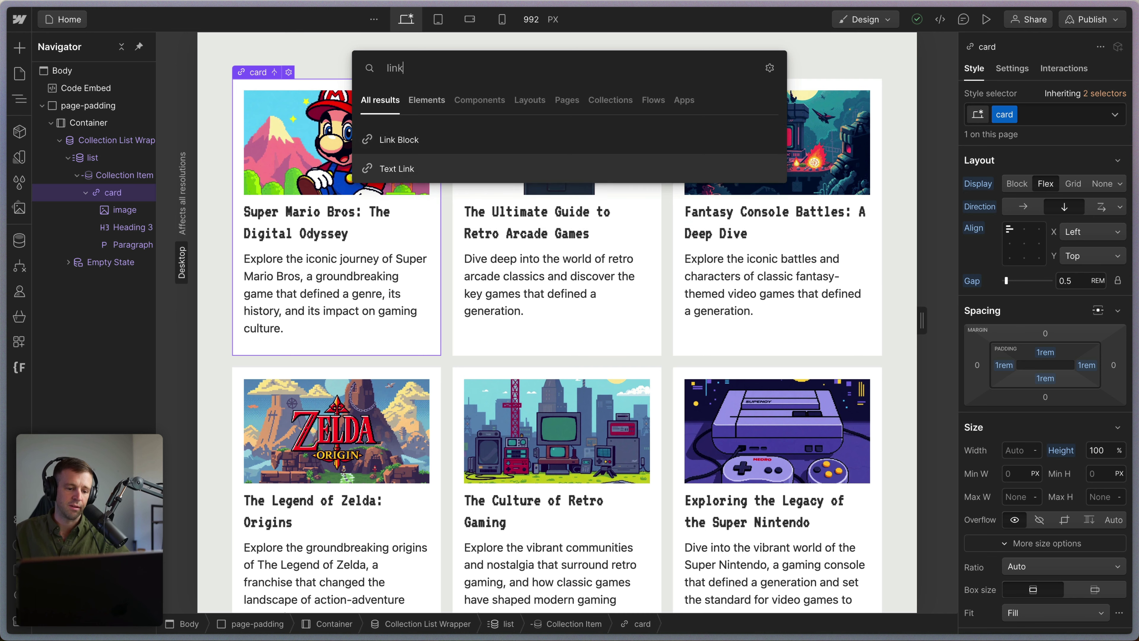
key("Return")
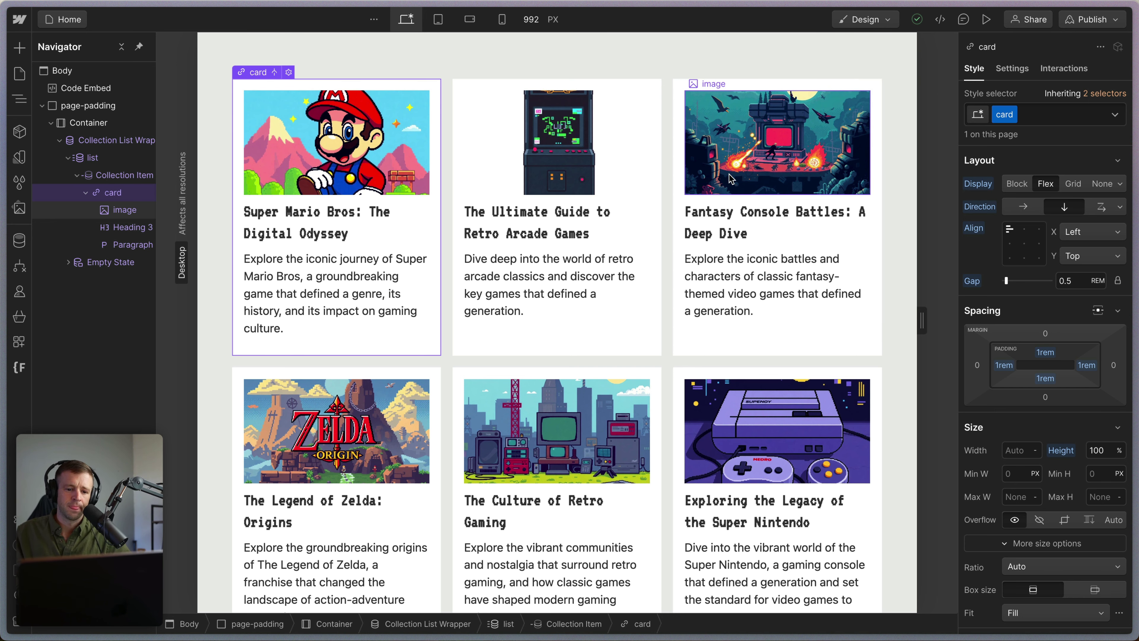
left_click(986, 19)
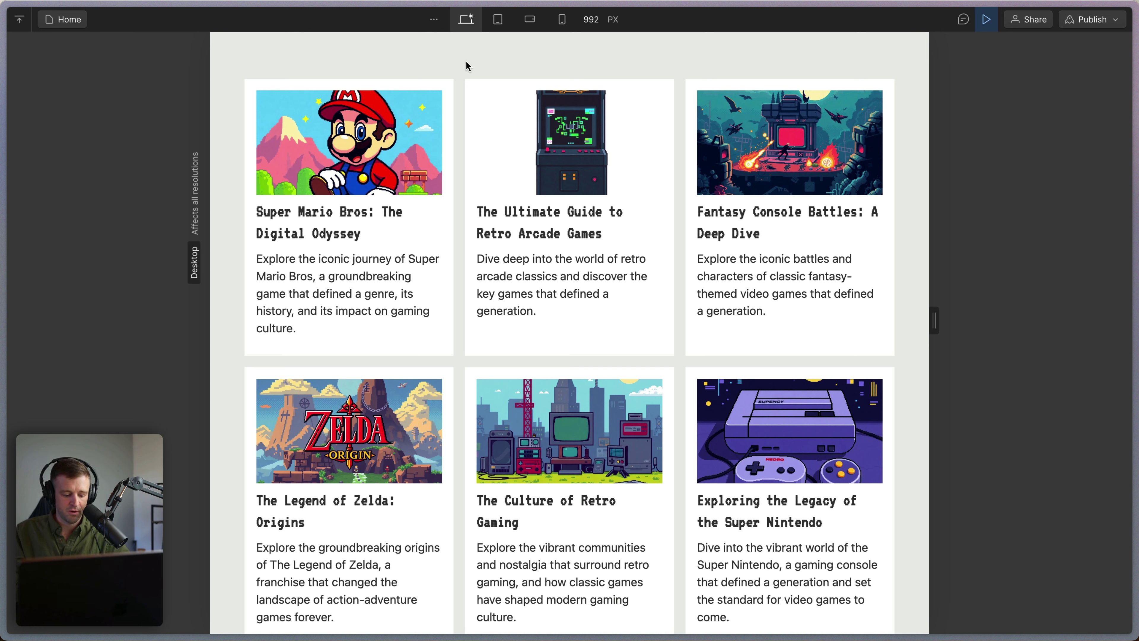
With VoiceOver on, tab to the first card to hear it read as a link, then exit preview.
key("super+F5")
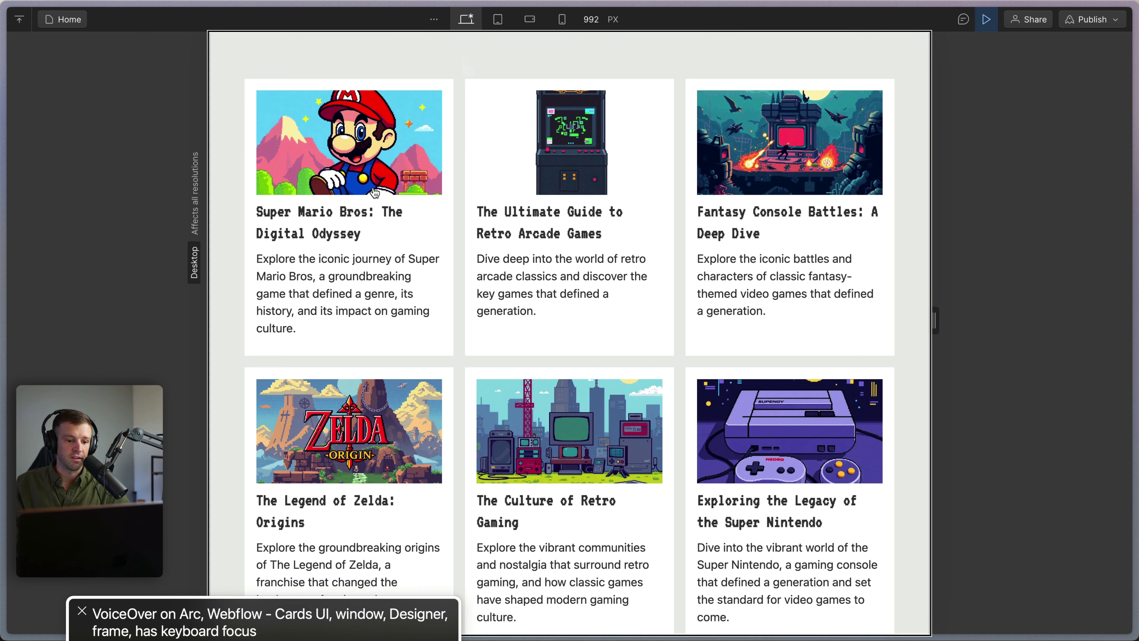
key("Tab")
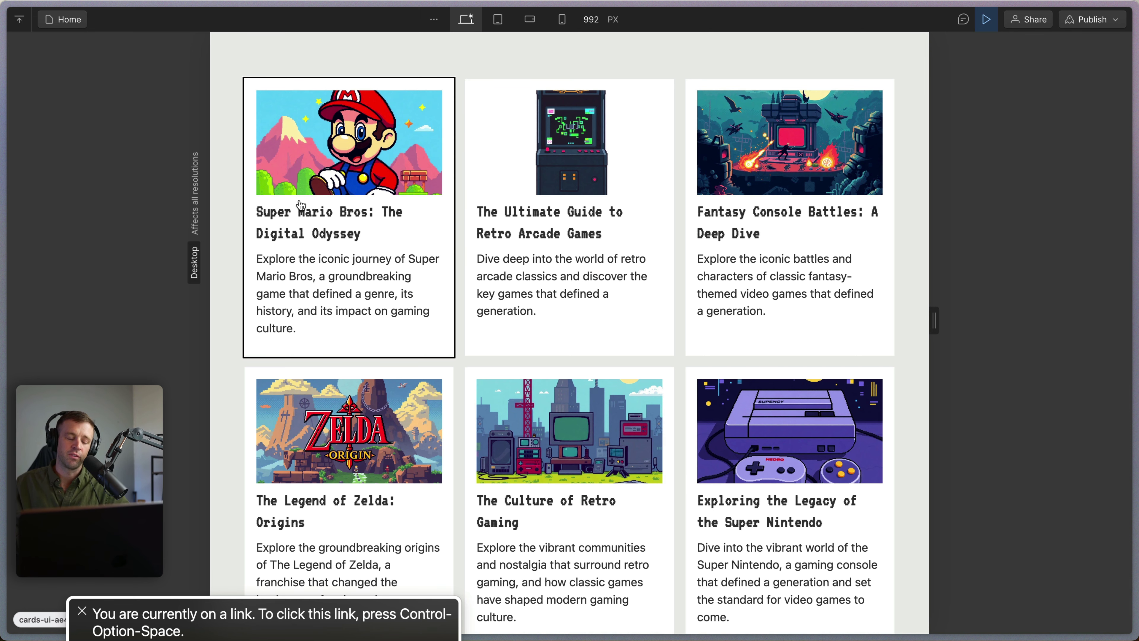
left_click(986, 19)
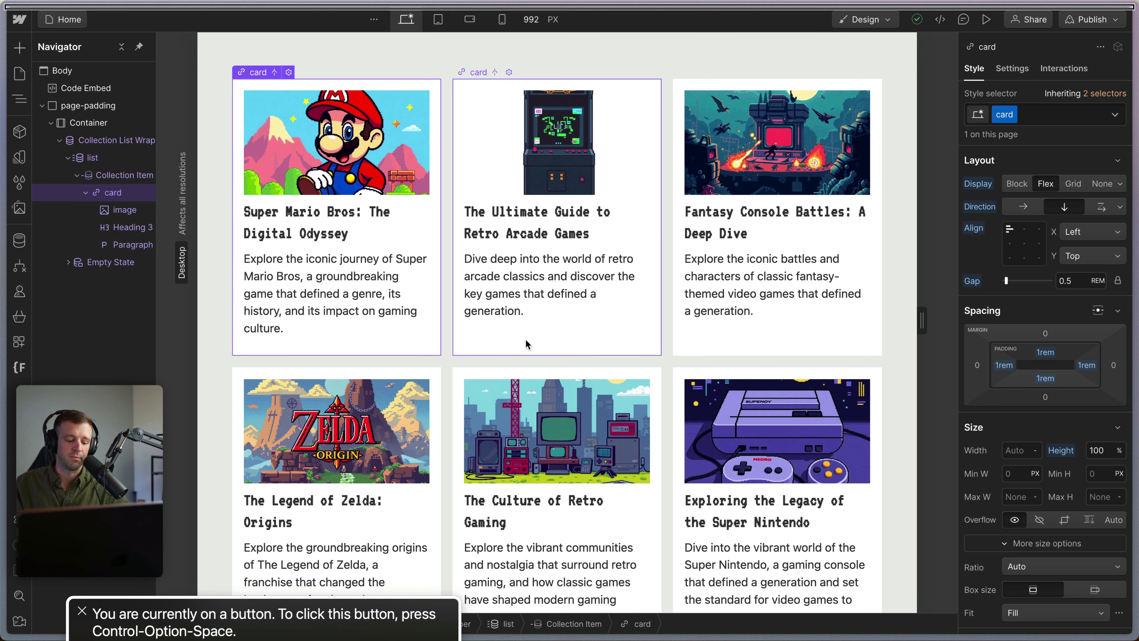
Turn off VoiceOver and move the card class back onto the Collection Item.
key("super+F5")
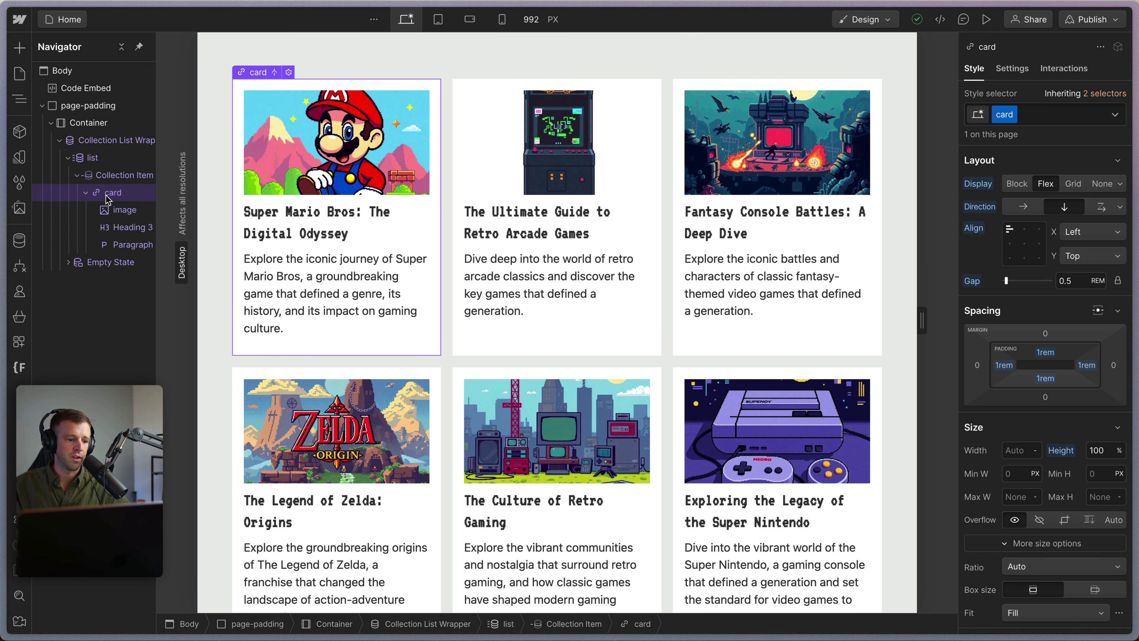
left_click(1037, 113)
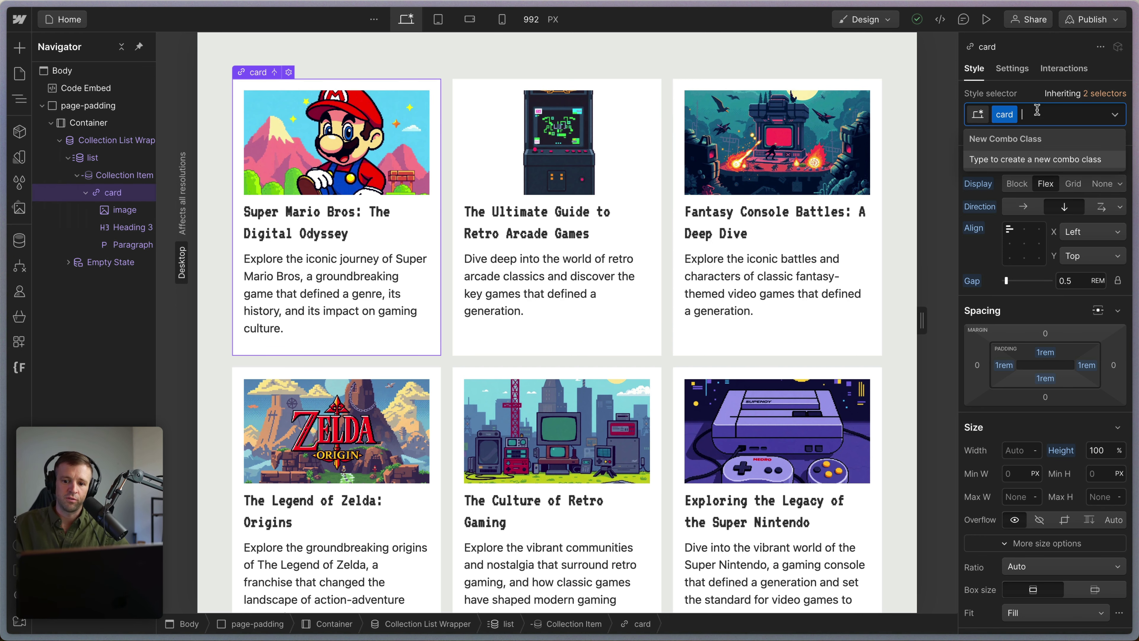
key("BackSpace")
key("BackSpace")
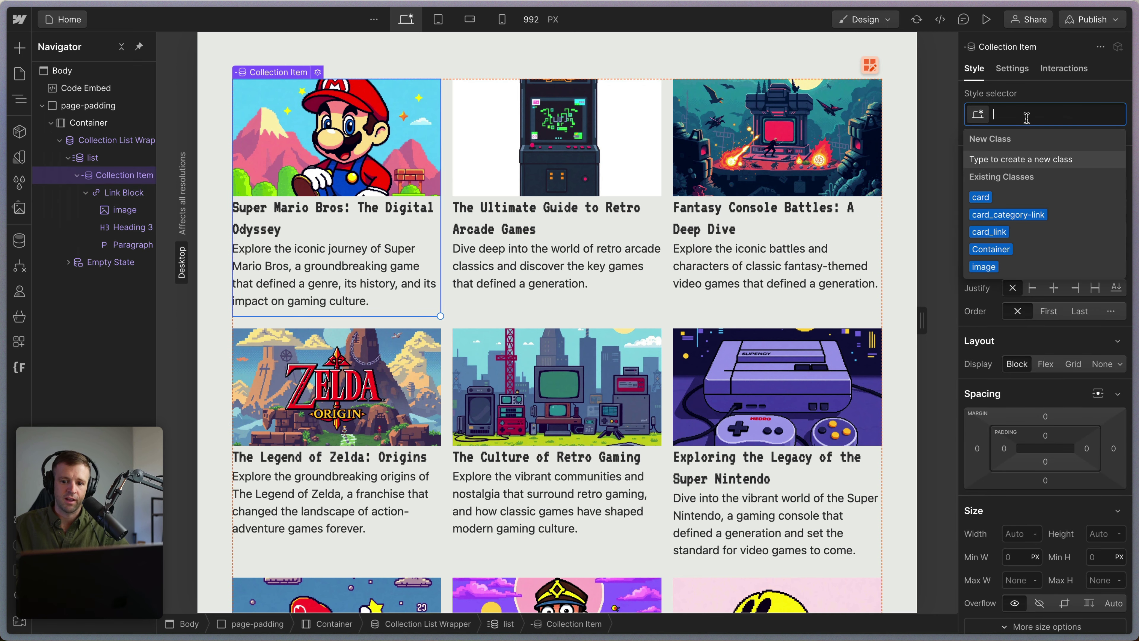
type("card")
key("Return")
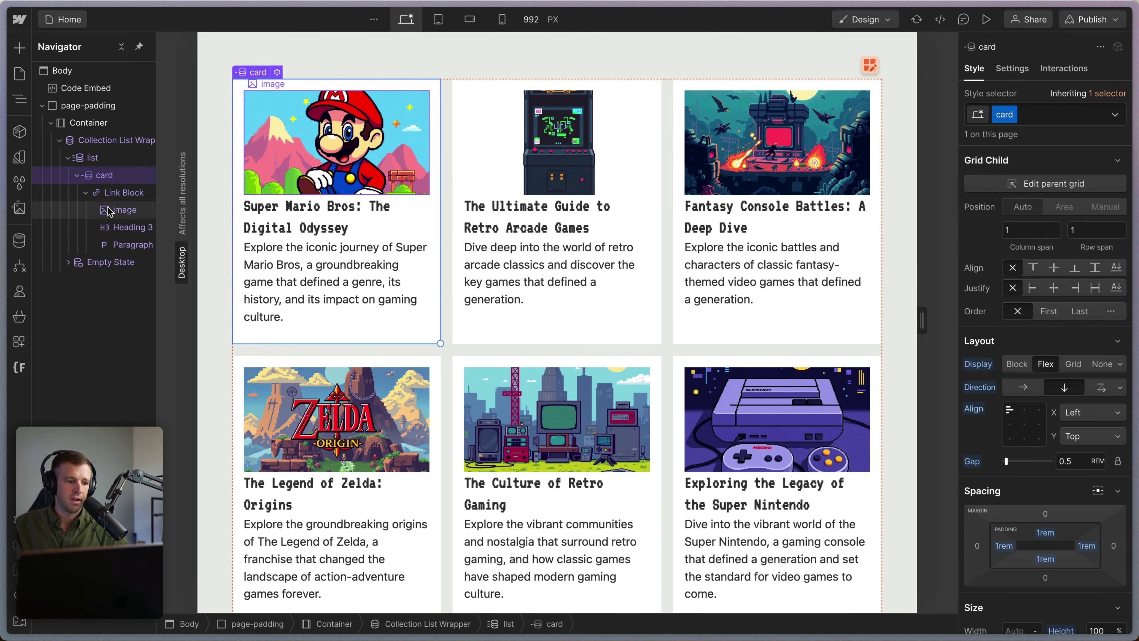
Move the image out of the Link Block and give the Link Block the card_link class.
left_click_drag(109, 210, 106, 187)
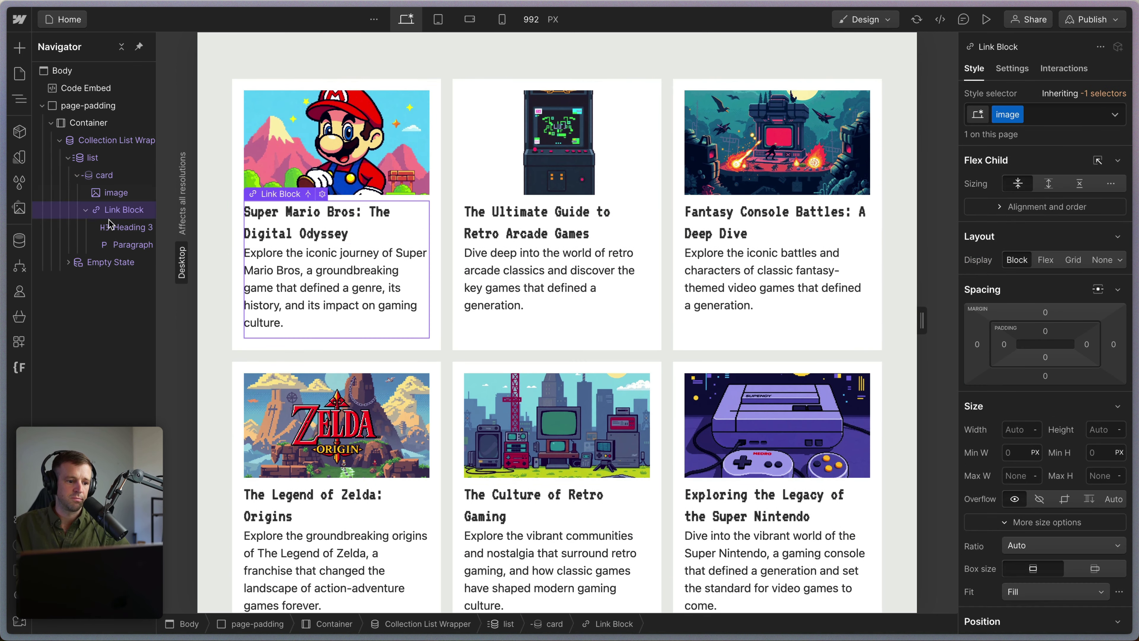
left_click(113, 244)
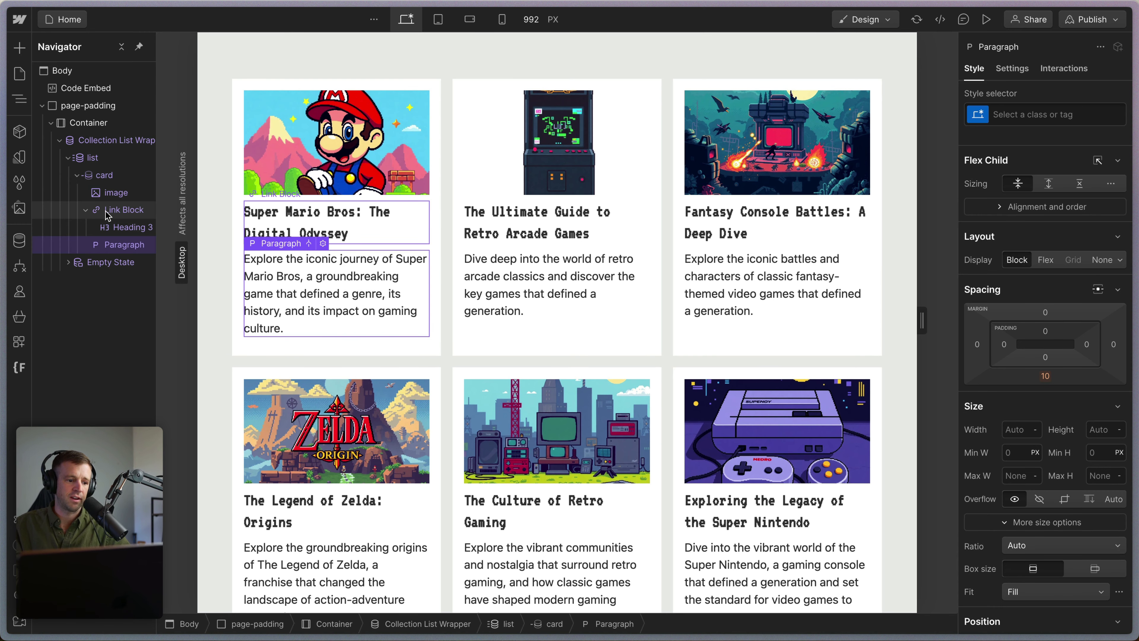
left_click(108, 213)
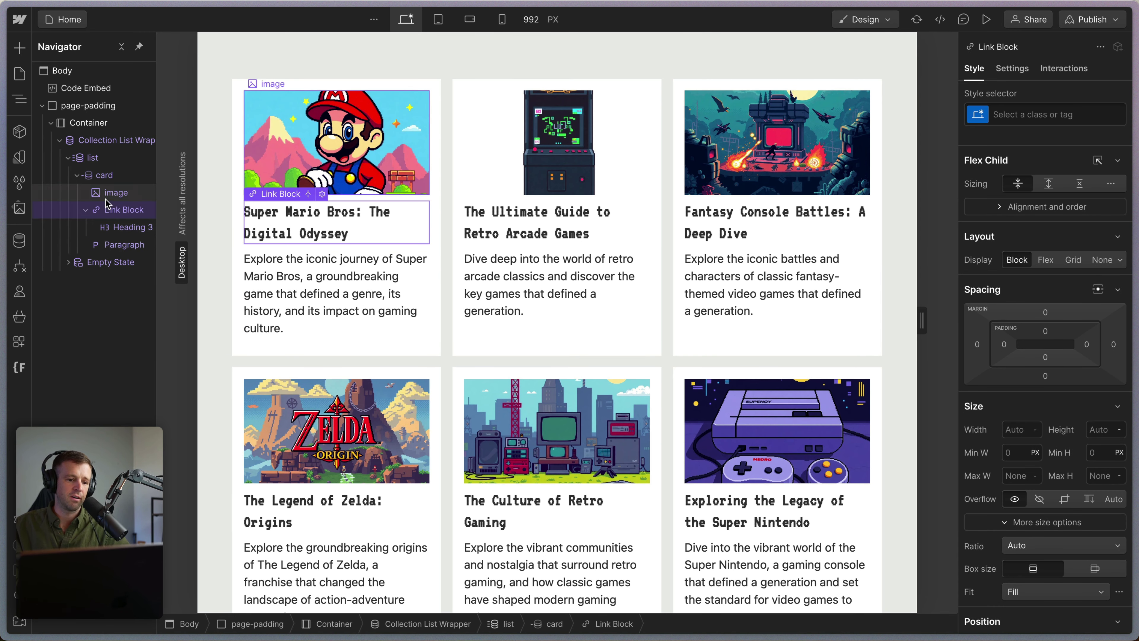
left_click(1035, 117)
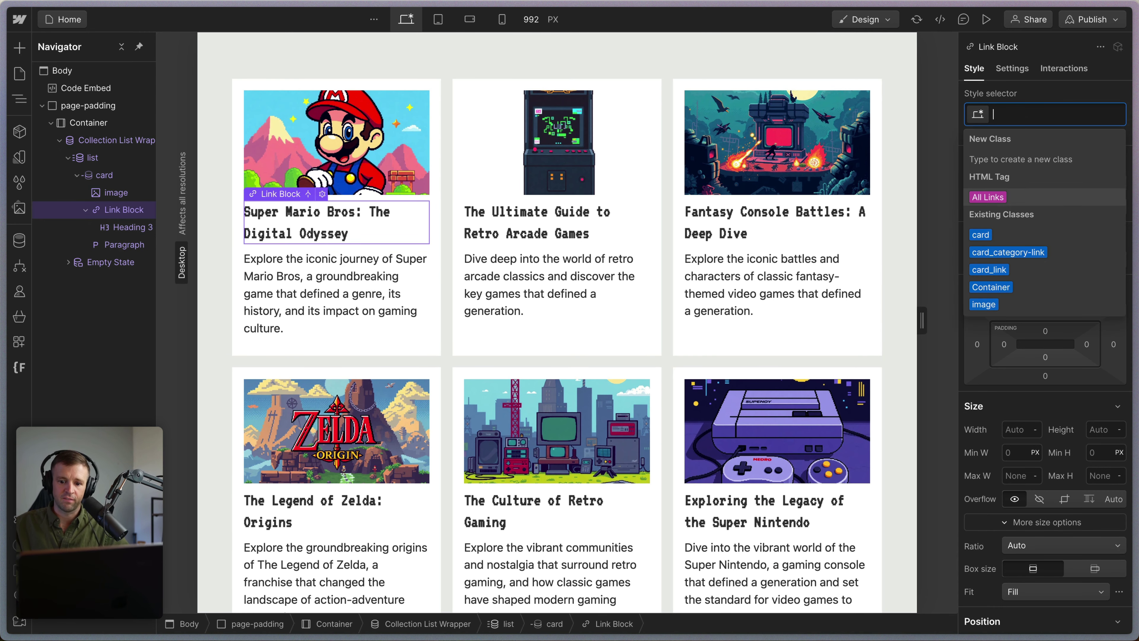
left_click(1046, 270)
scroll(1052, 324, "down", 10)
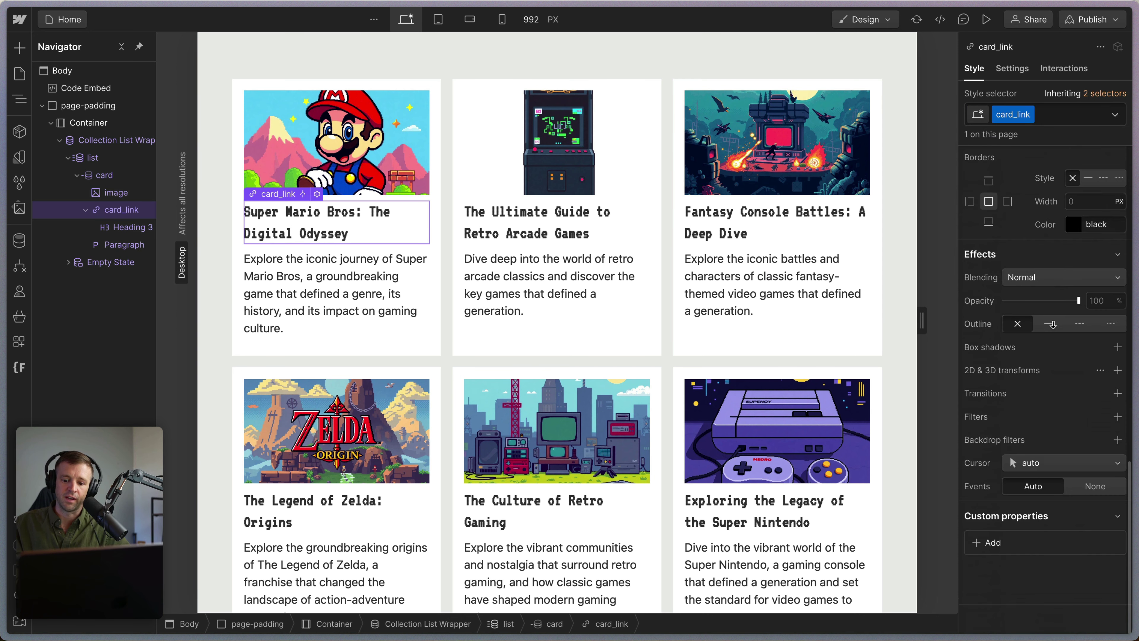
scroll(1052, 305, "up", 10)
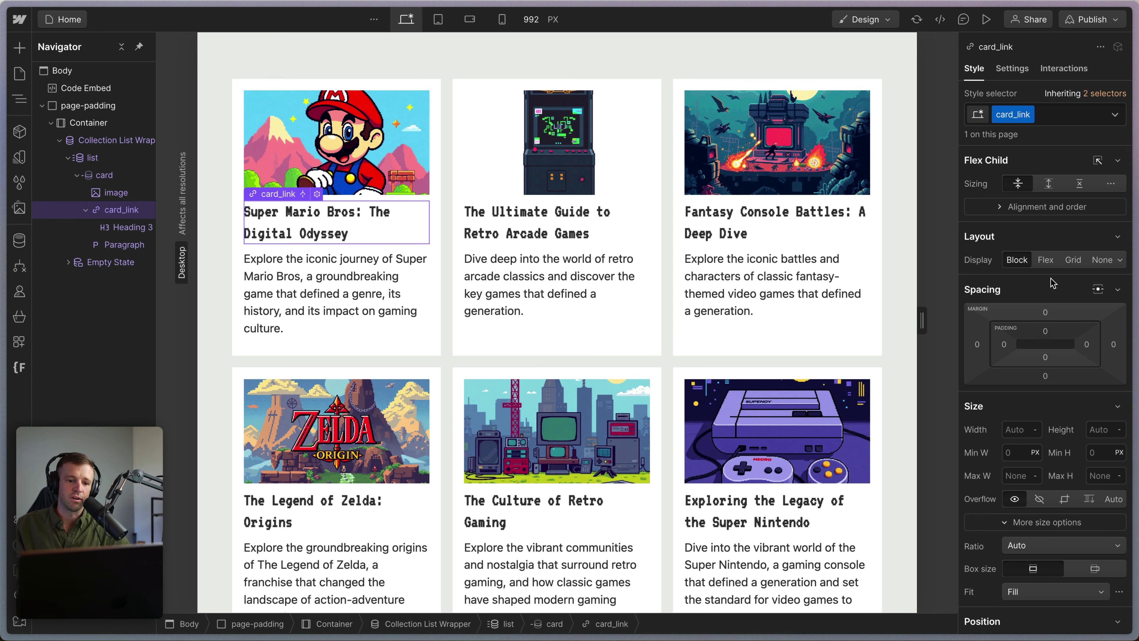
In the Code Embed, start a .card_link::before rule with content "" and position absolute.
double_click(86, 88)
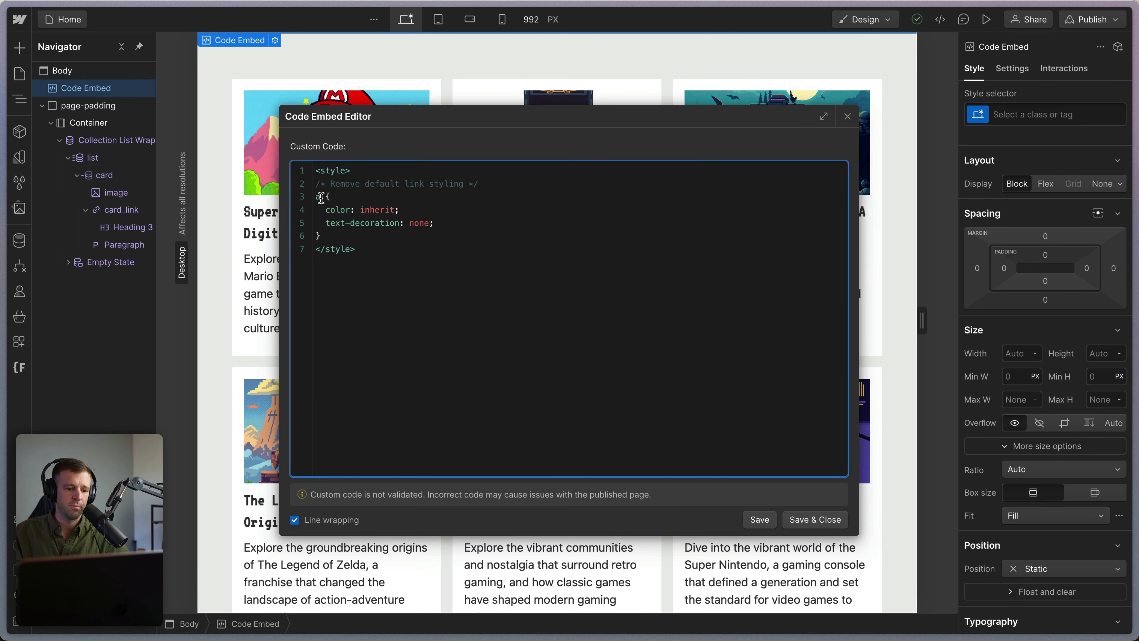
key("Return")
key("Return")
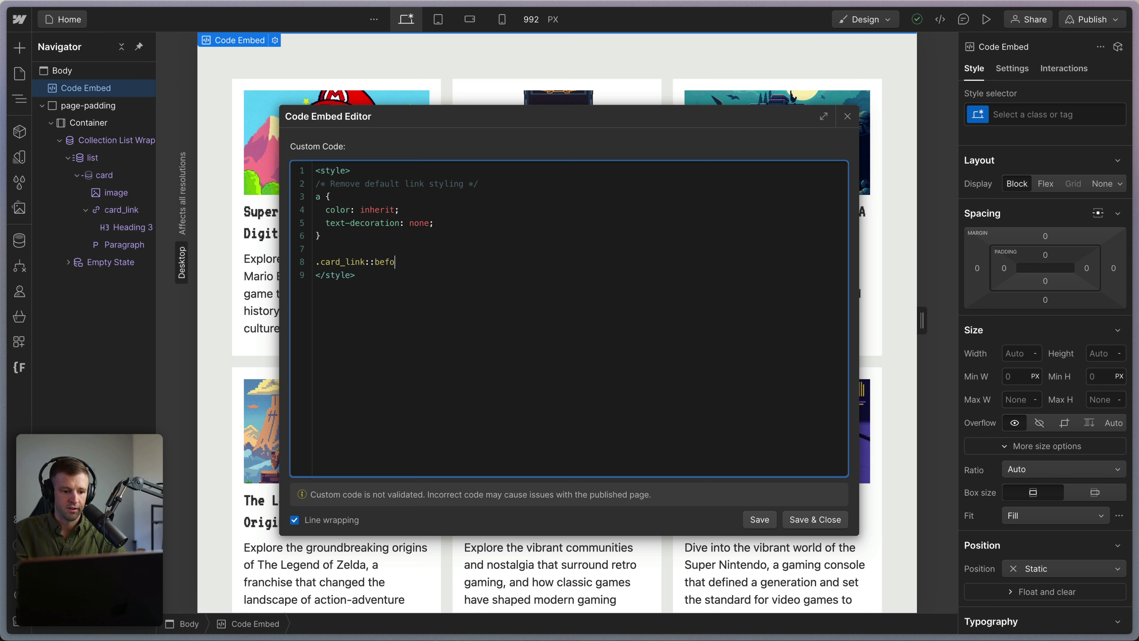
key("Left")
key("Return")
key("Return")
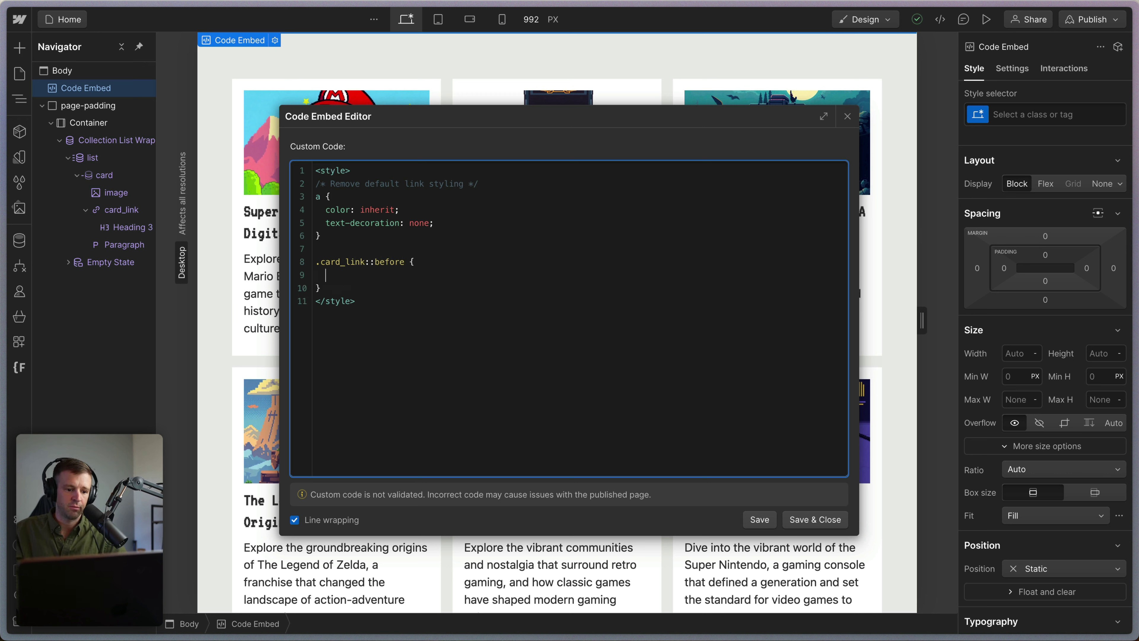
type("content: ")
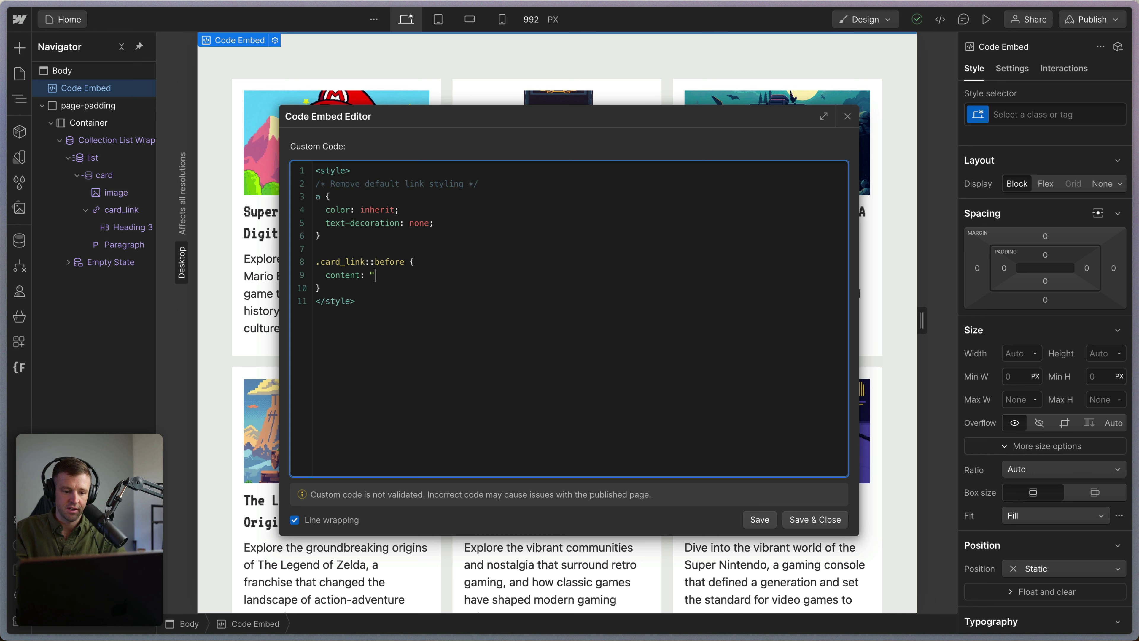
type("\"\";")
key("Return")
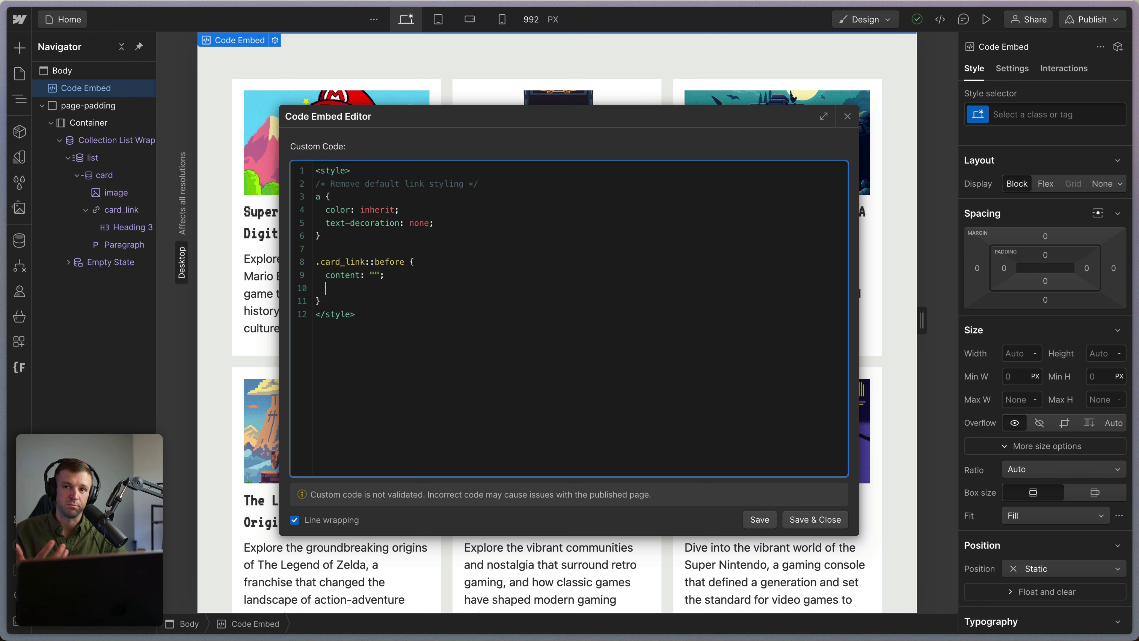
type("positi")
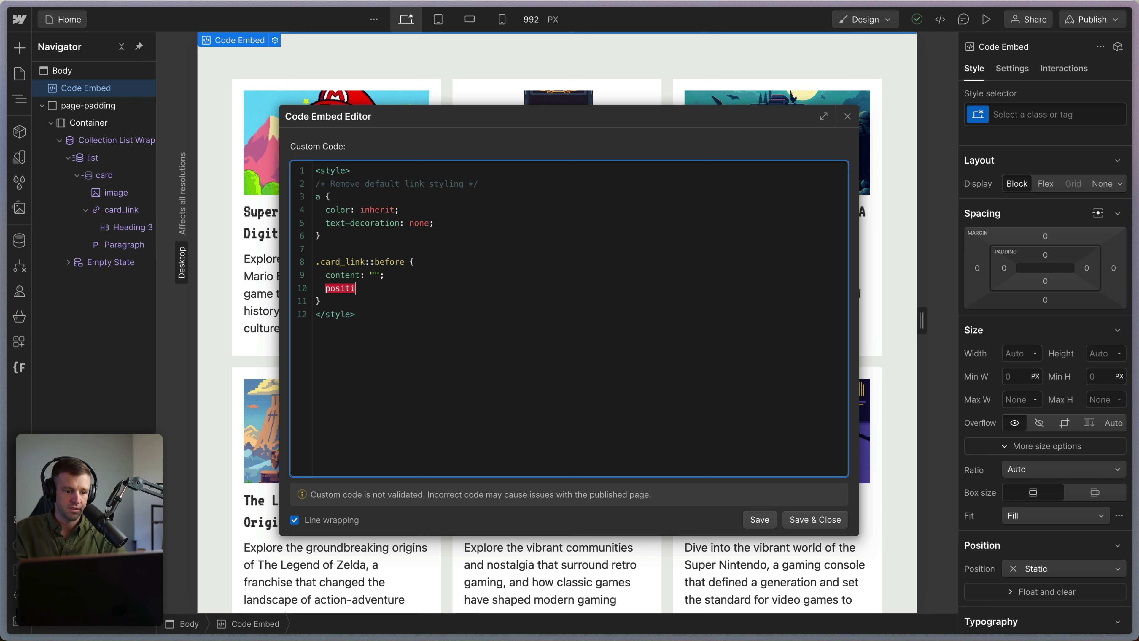
type("oinon: absolute")
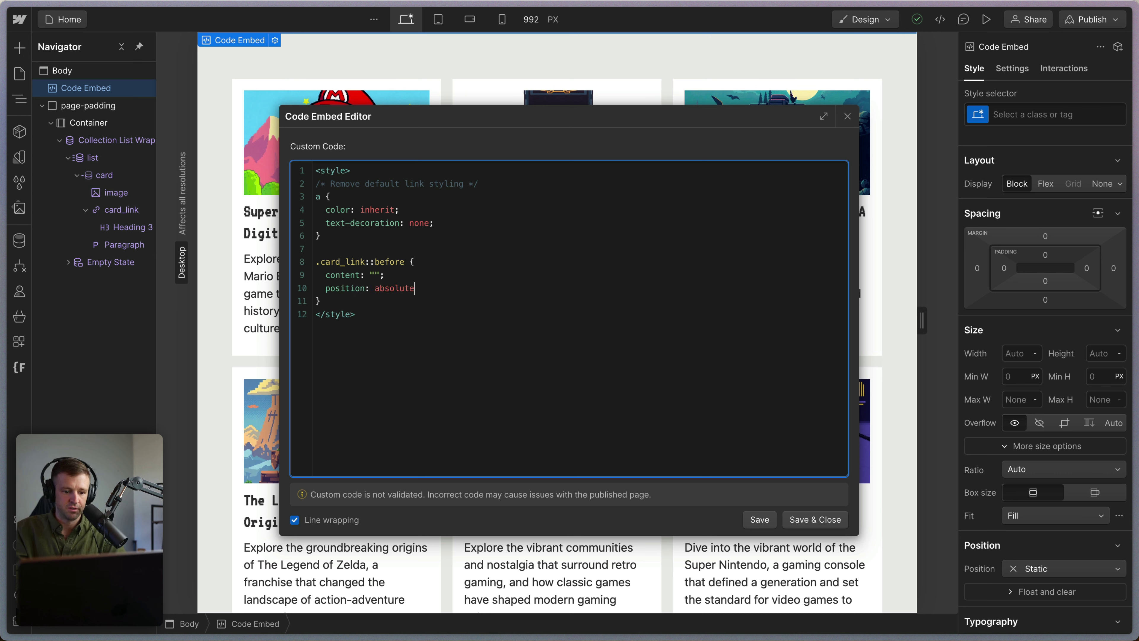
type(";")
key("Return")
Add inset 0 and cursor pointer to the rule, save the embed, and preview the cards.
type("ins")
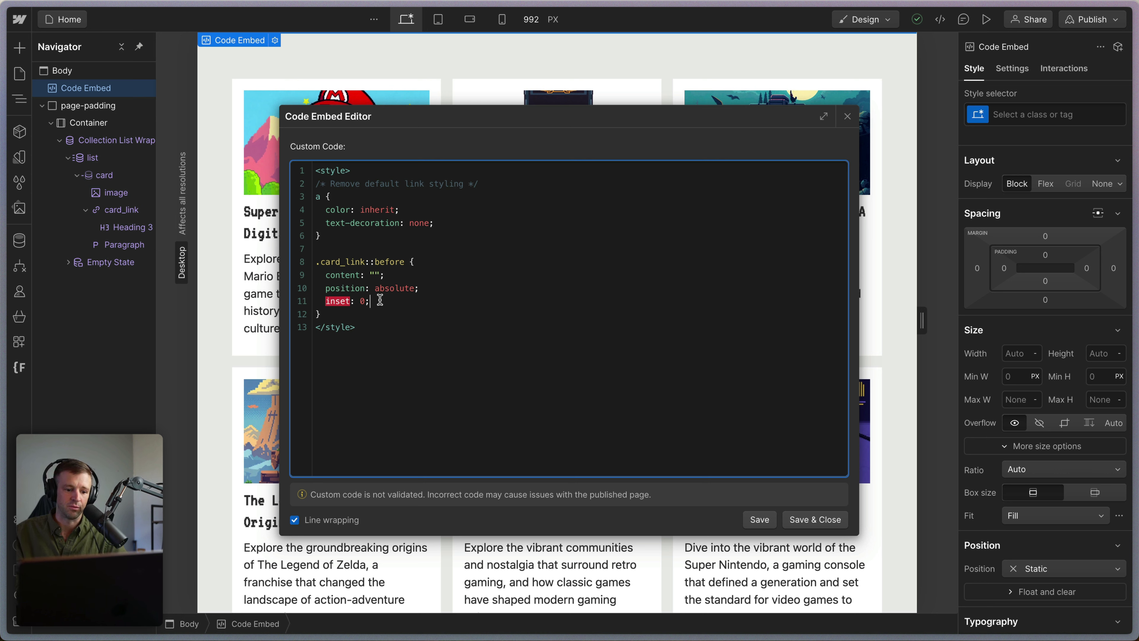
key("Return")
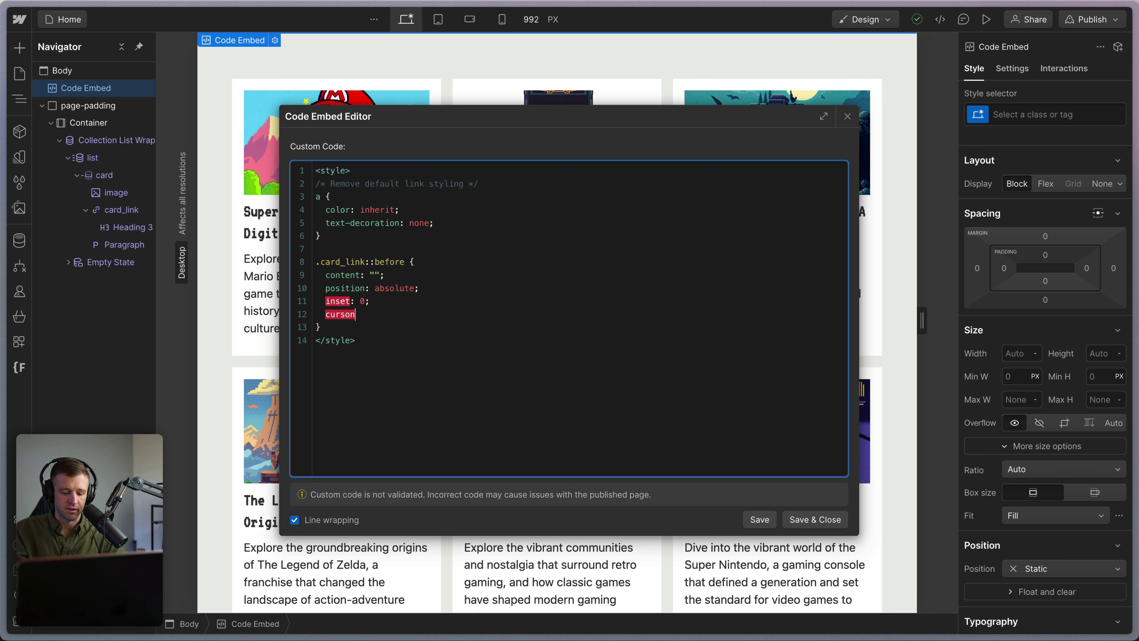
type("curson")
key("BackSpace")
type("r")
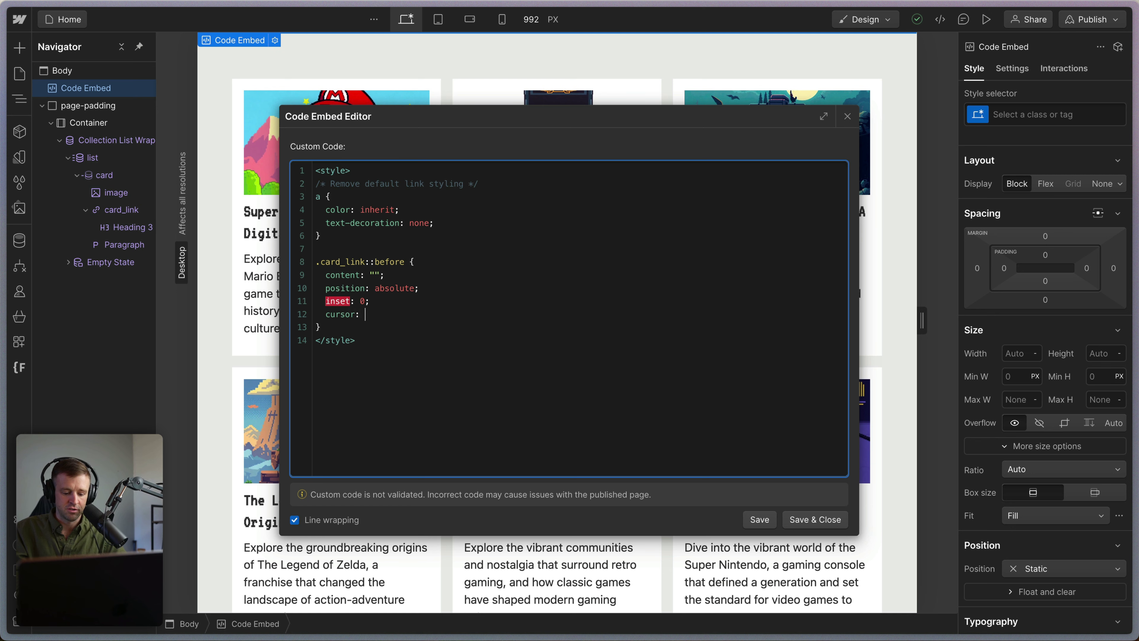
type(": pointer;")
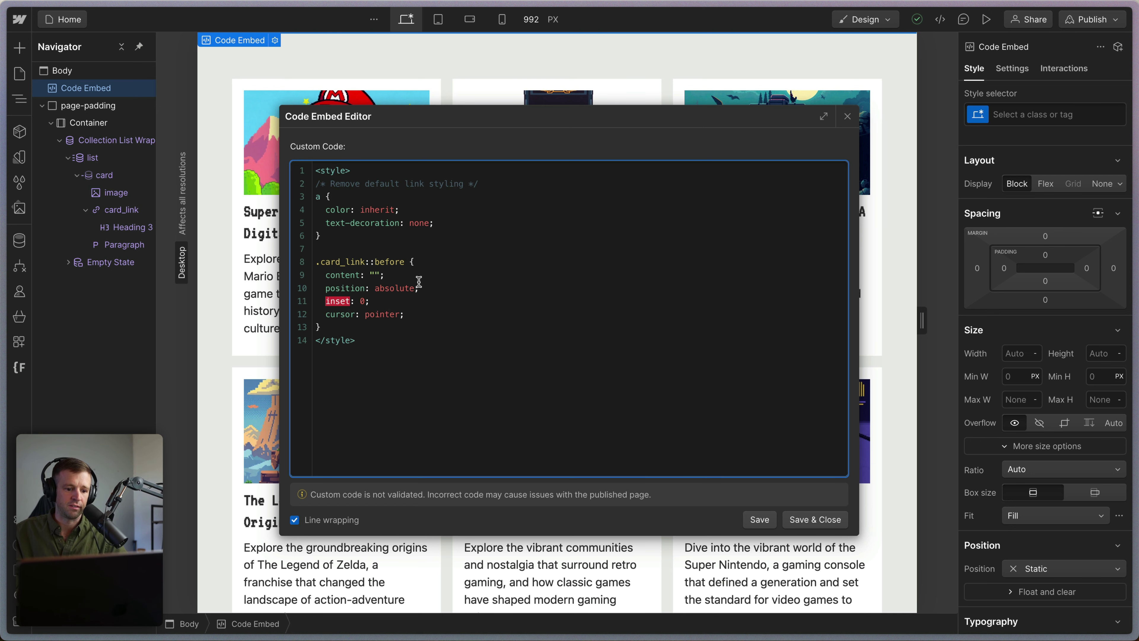
left_click(825, 524)
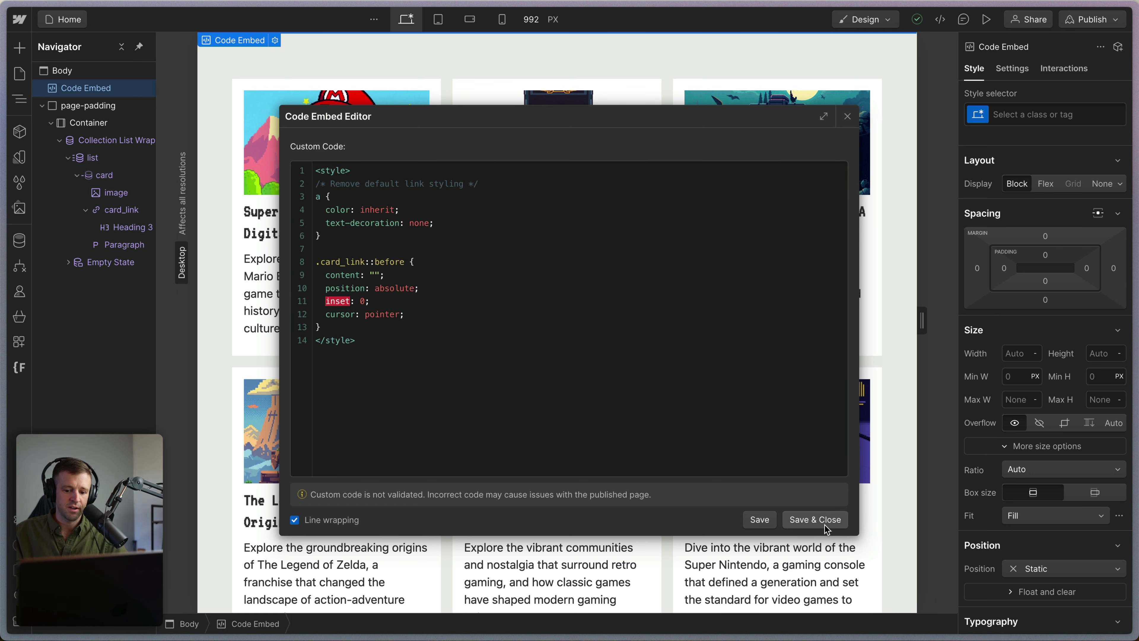
left_click(986, 19)
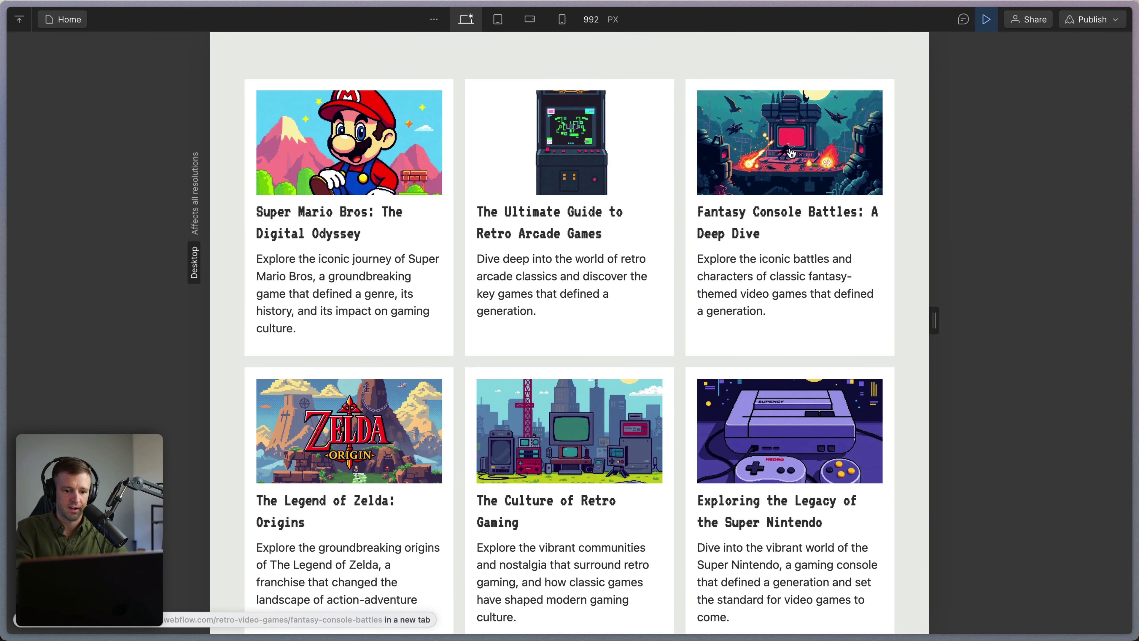
With VoiceOver on in preview, move focus through the Super Mario and next card headings, then return to the Designer.
key("super+F5")
key("ctrl+alt+super+h")
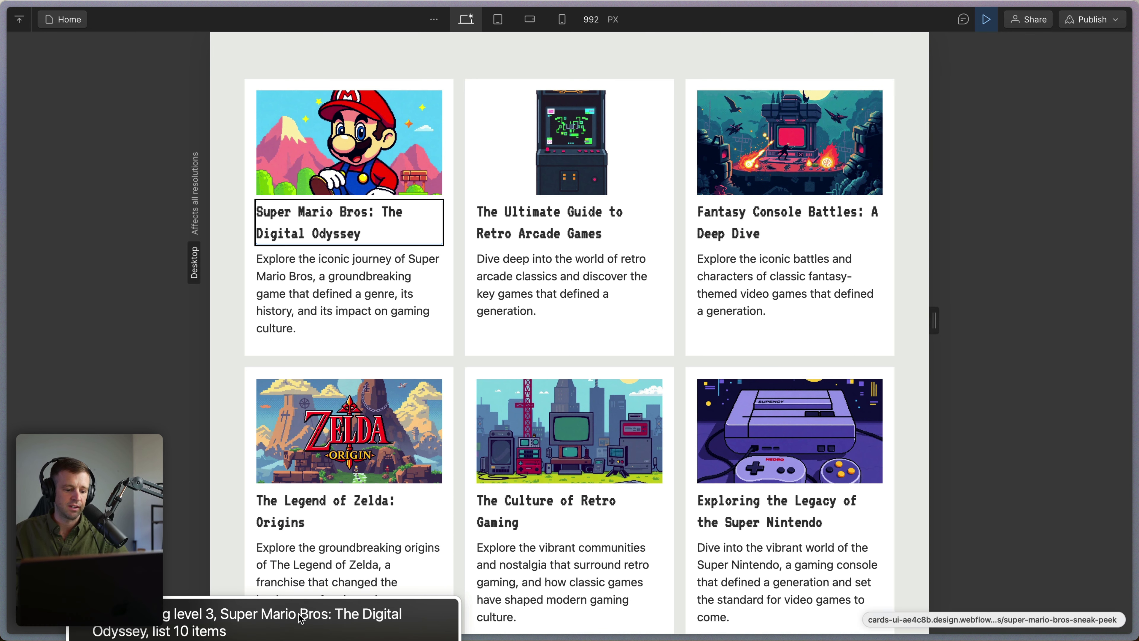
key("ctrl+alt+super+h")
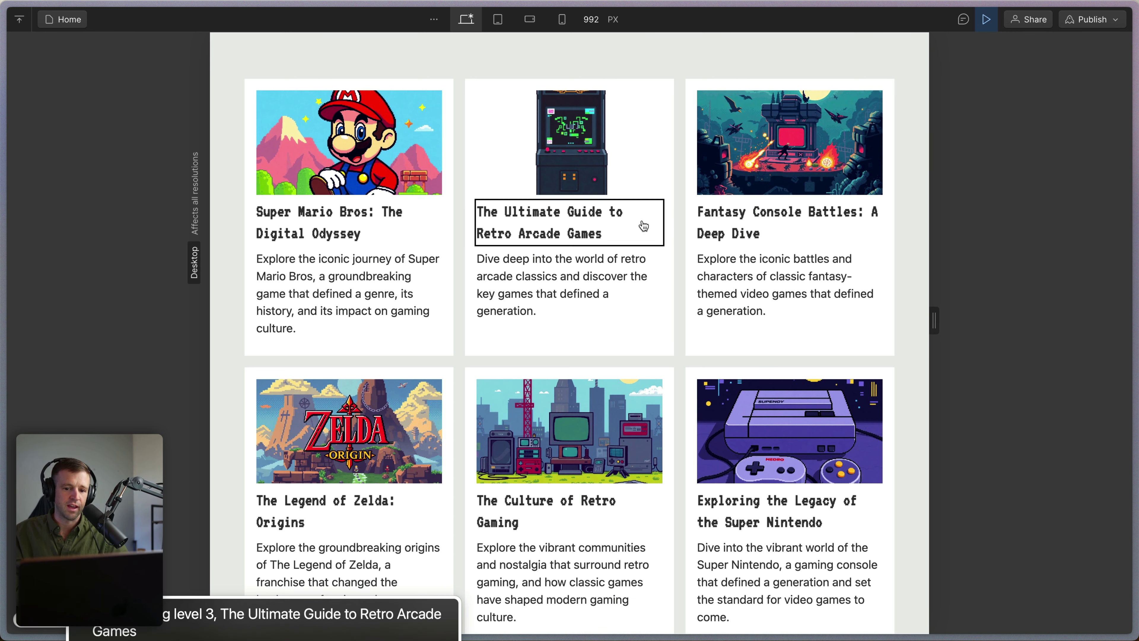
left_click(982, 24)
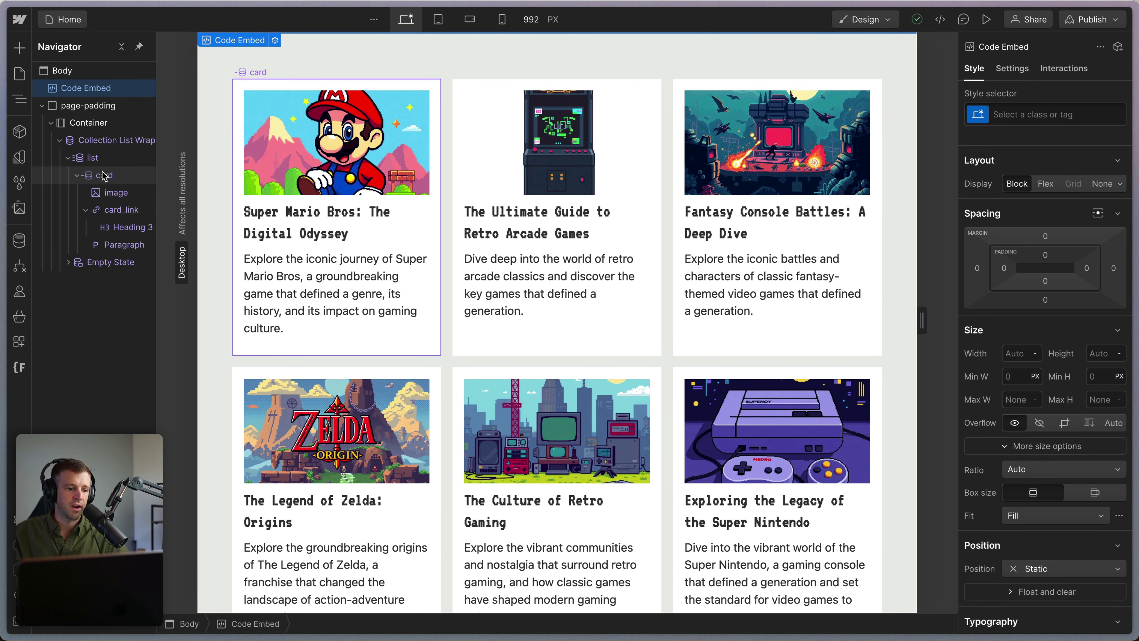
Add a Text Link inside the card that targets the Category collection page, with Category Name as its text.
left_click(106, 184)
key("super+e")
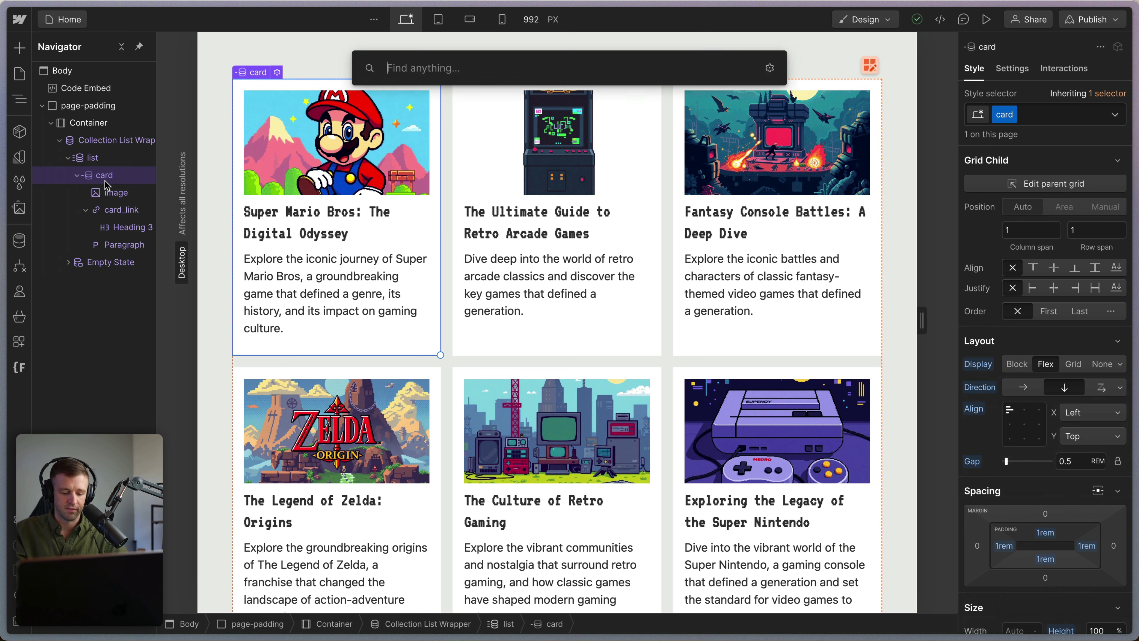
type("text")
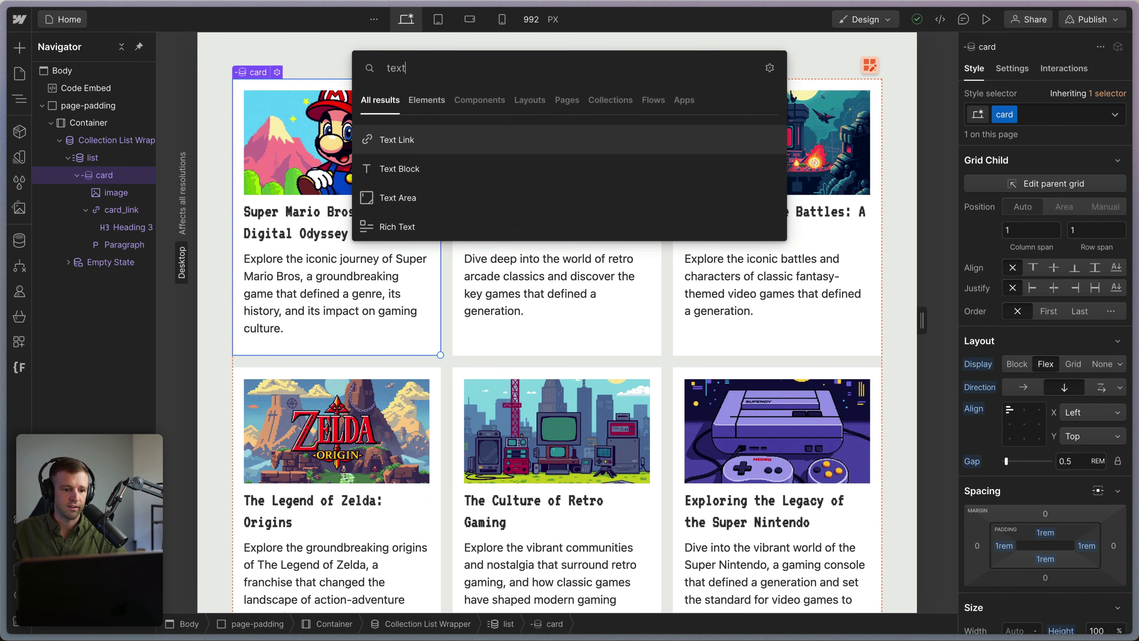
key("Return")
left_click(286, 408)
left_click(317, 434)
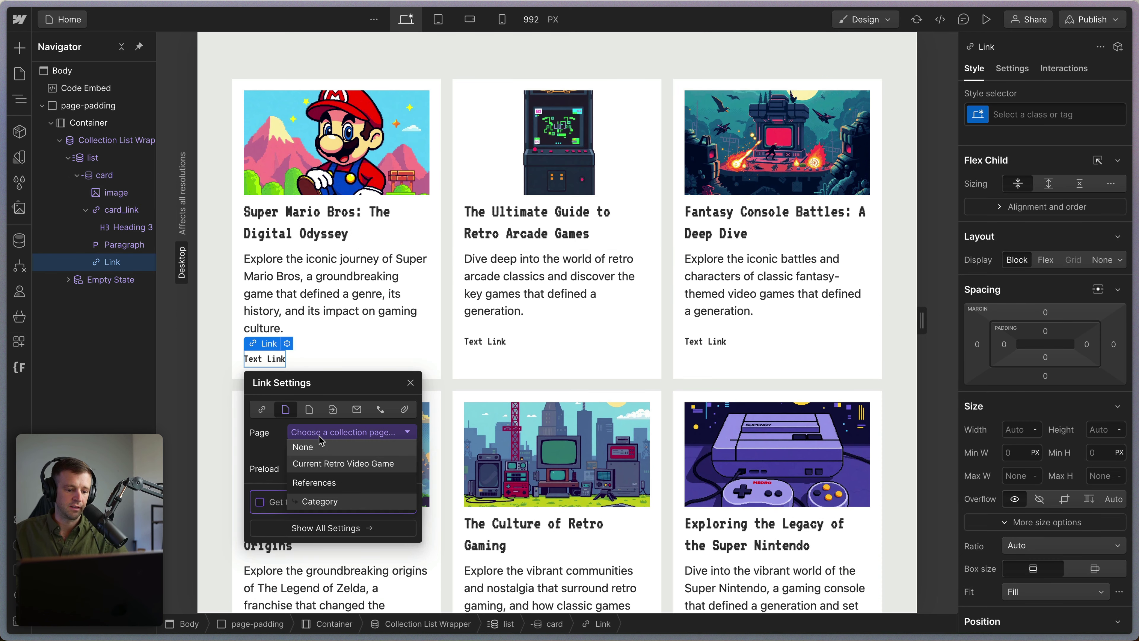
left_click(316, 503)
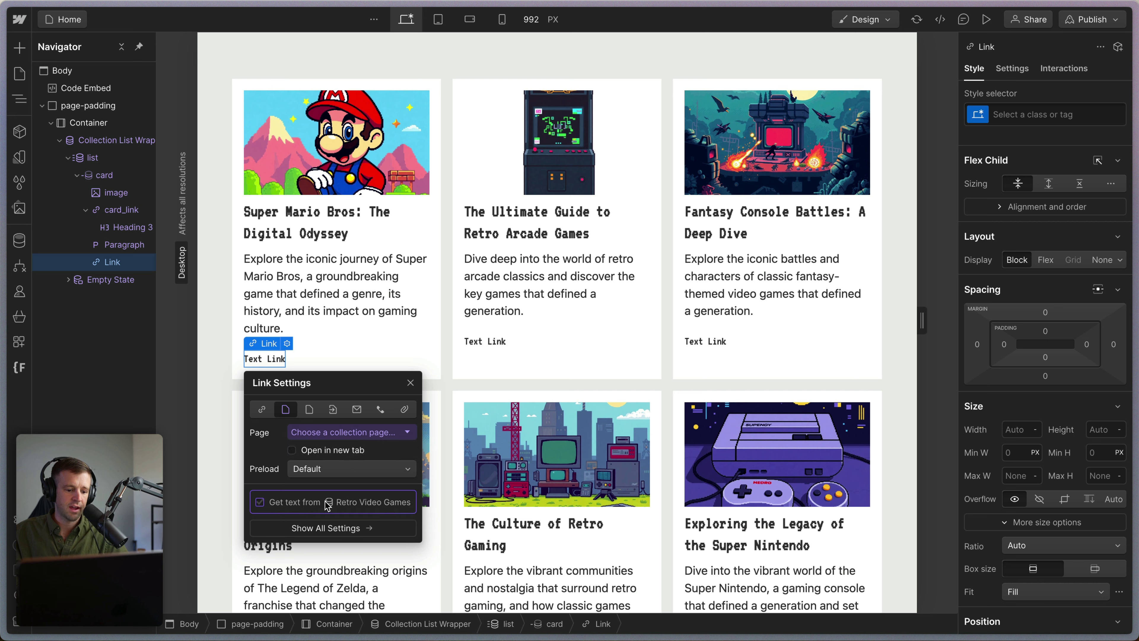
left_click(262, 501)
left_click(296, 518)
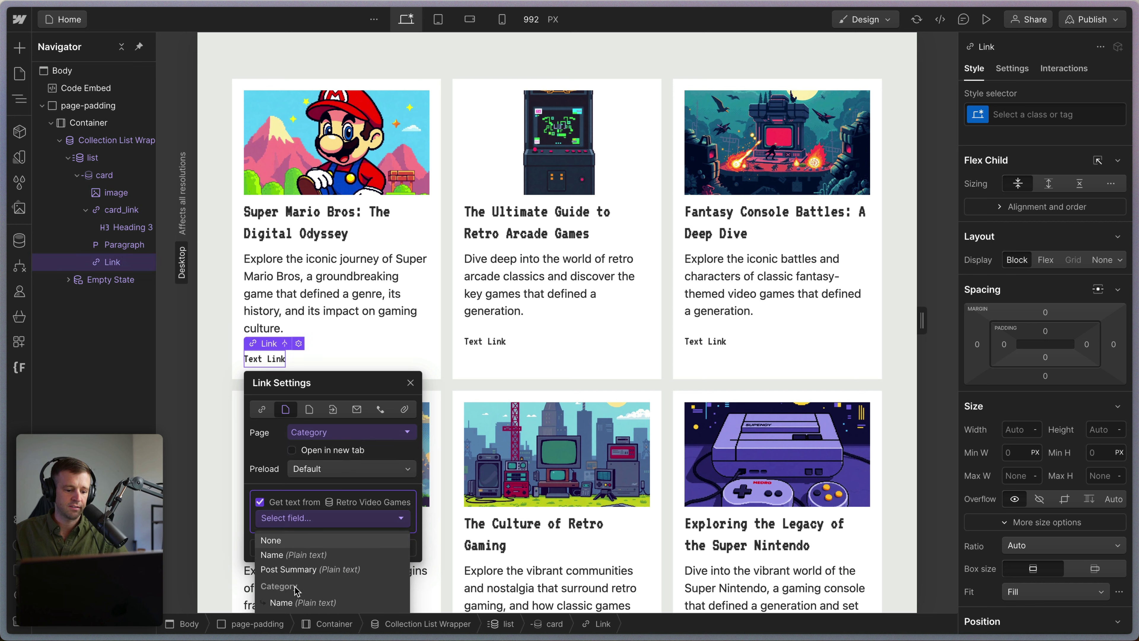
left_click(294, 603)
left_click(411, 382)
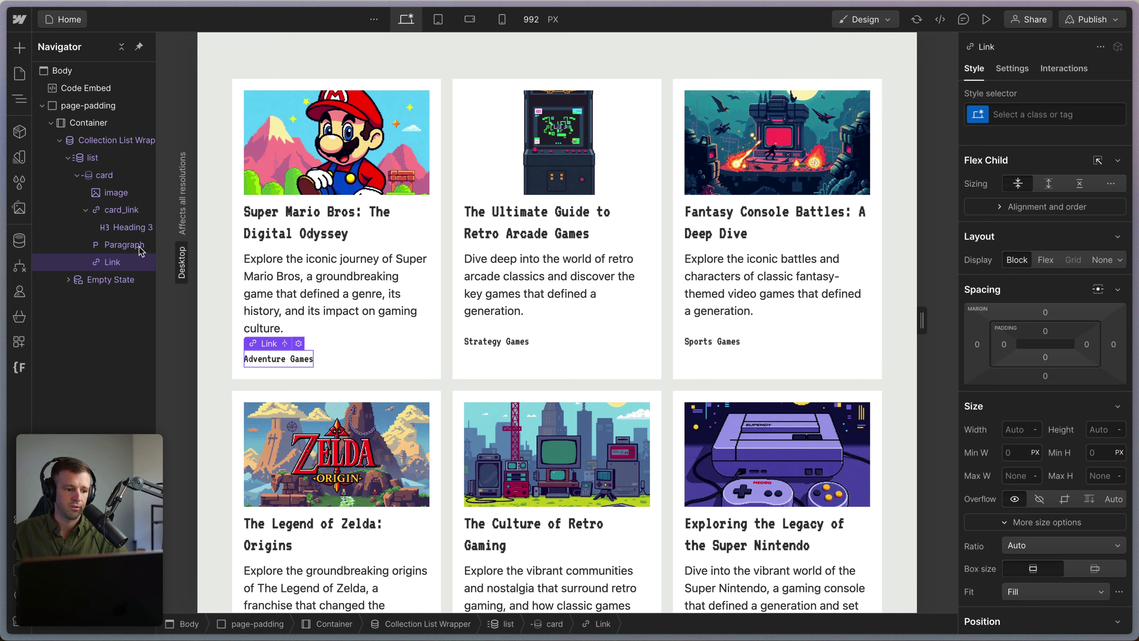
Move the category link above the card title and give it the card_category-link class.
left_click_drag(119, 265, 112, 203)
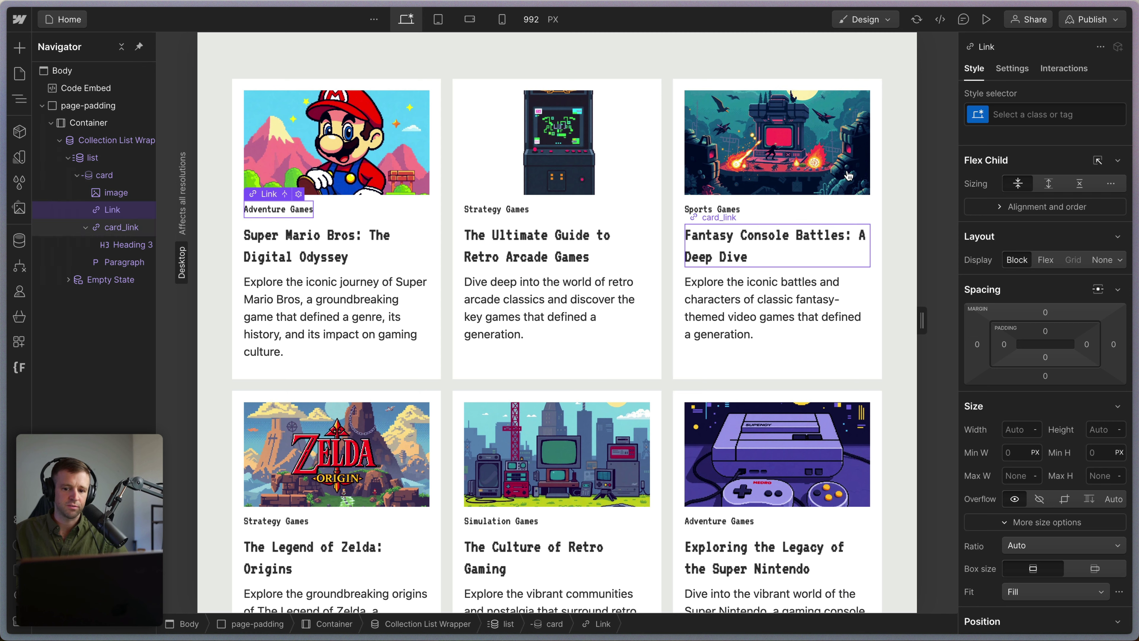
left_click(1033, 120)
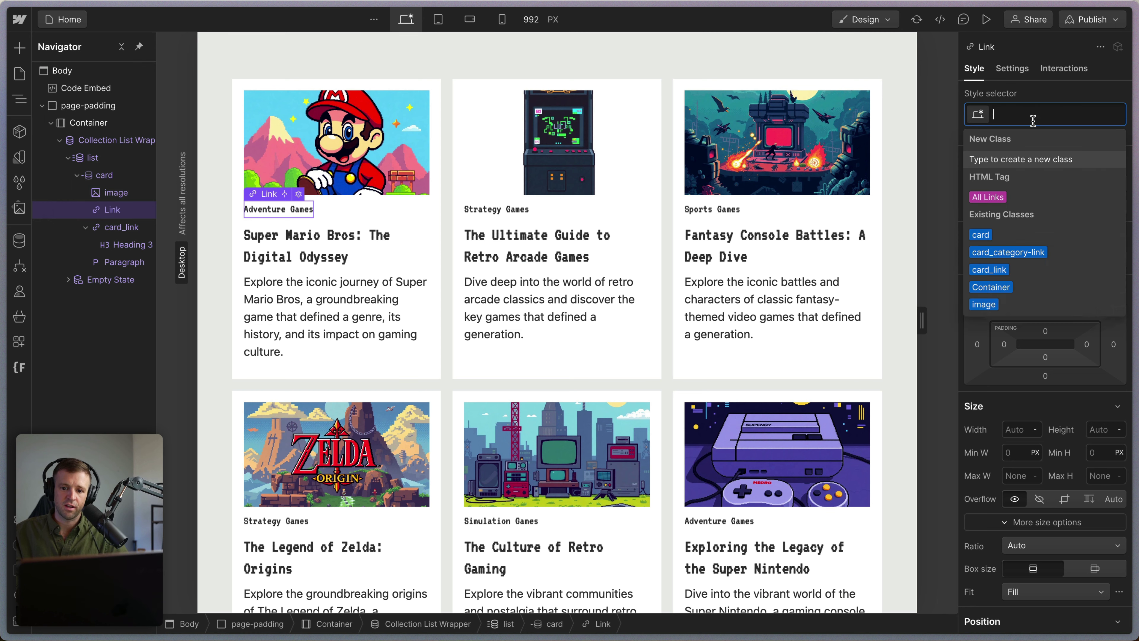
left_click(1019, 254)
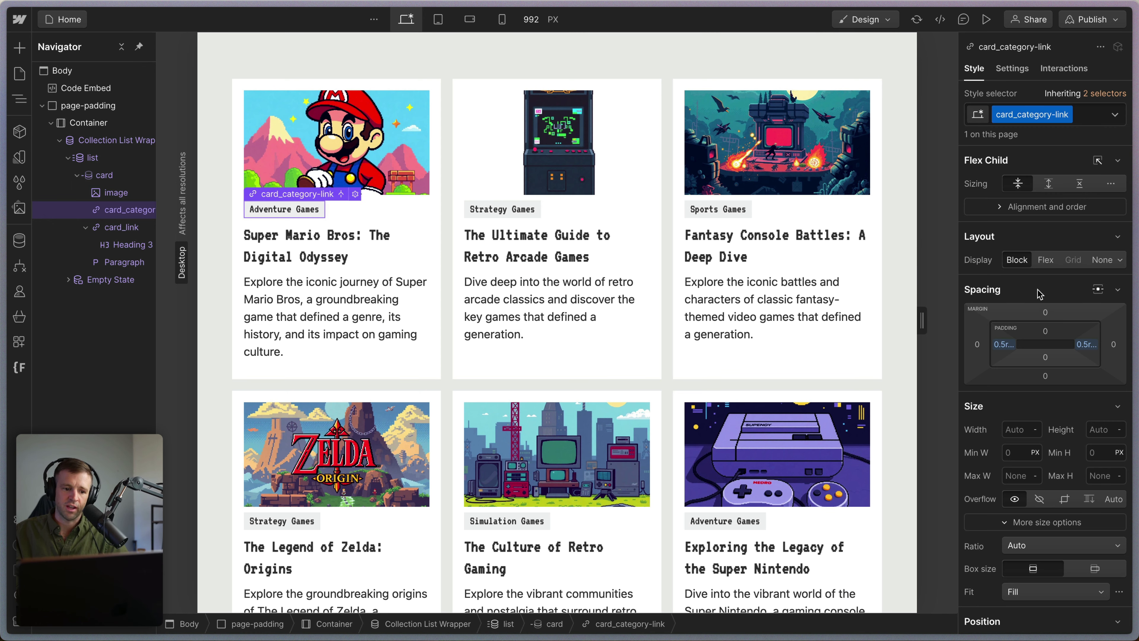
scroll(1040, 294, "down", 8)
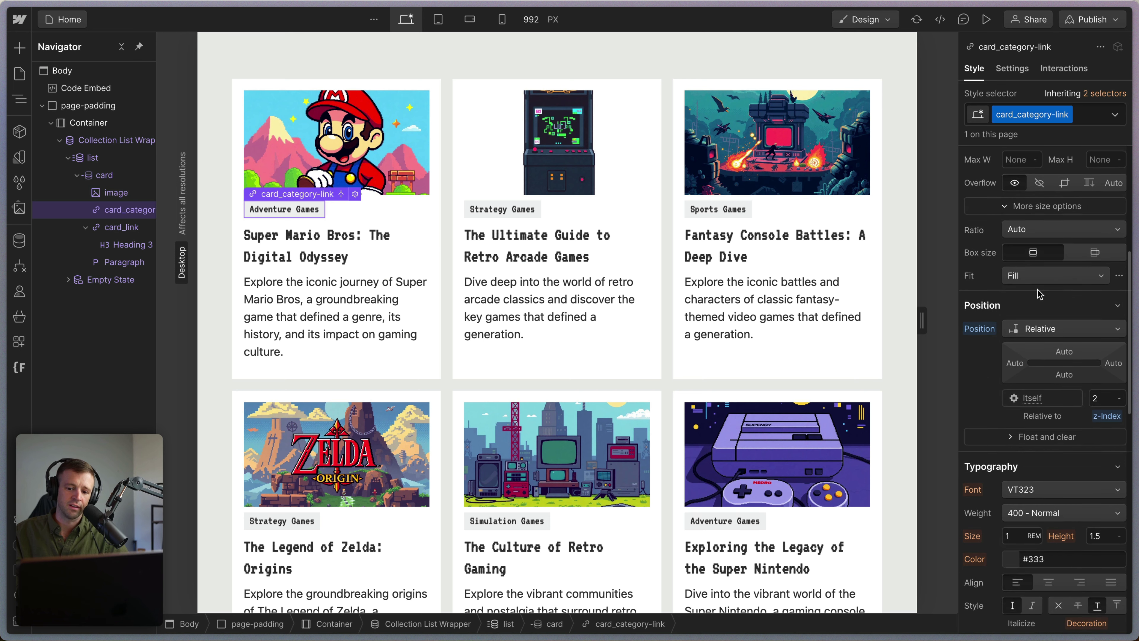
Set the card_category-link z-index to 2.
left_click(1102, 396)
scroll(1090, 359, "down", 2)
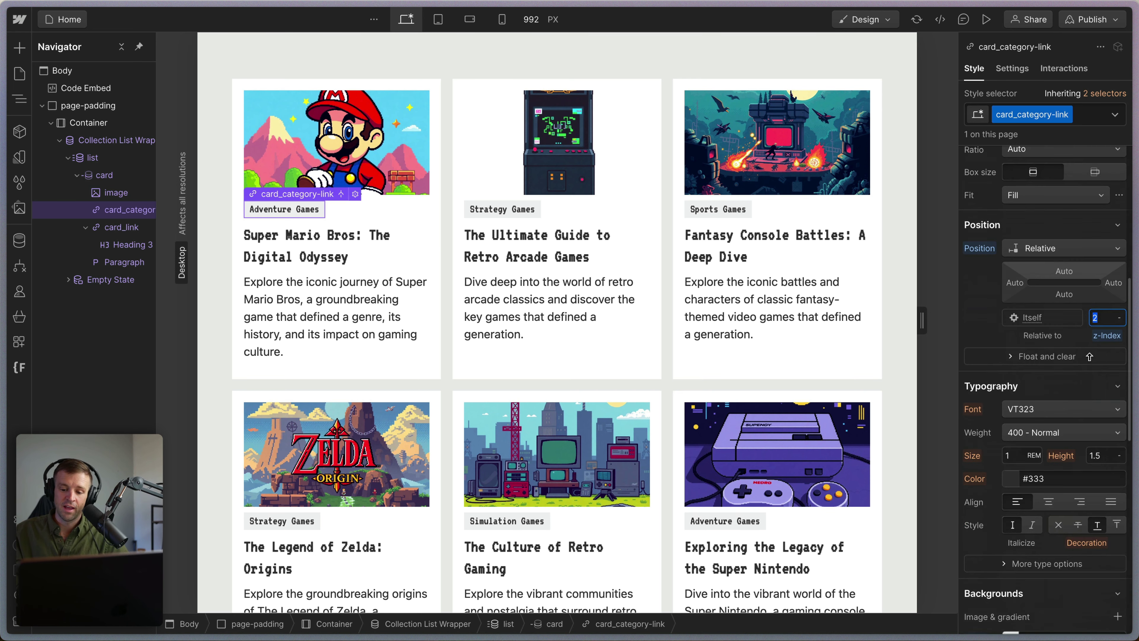
scroll(1090, 356, "down", 5)
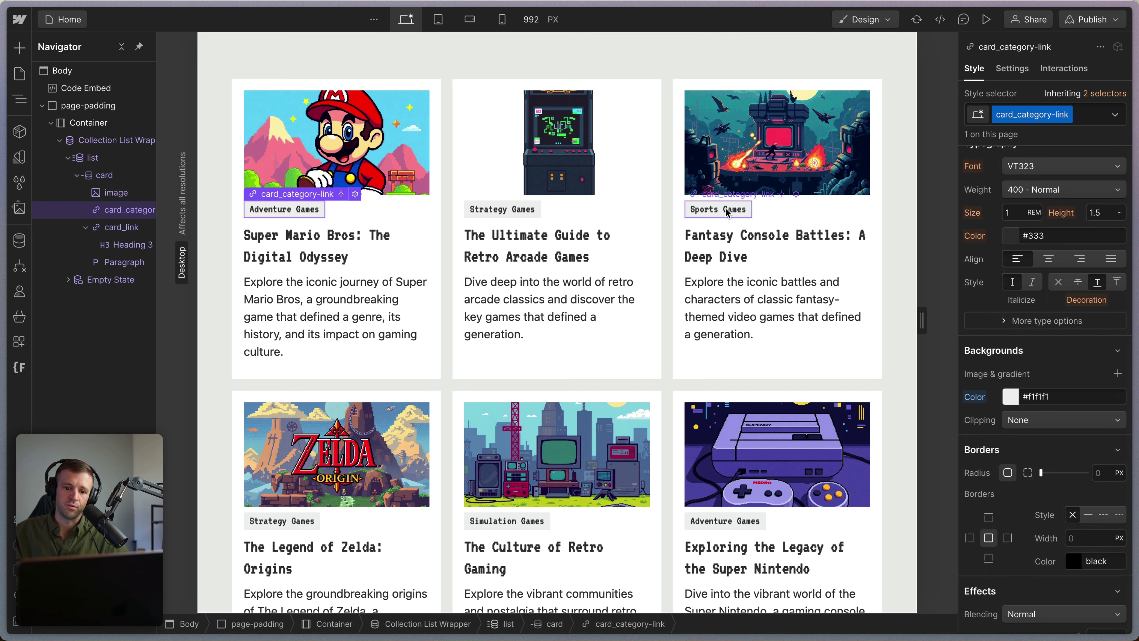
scroll(1099, 449, "up", 10)
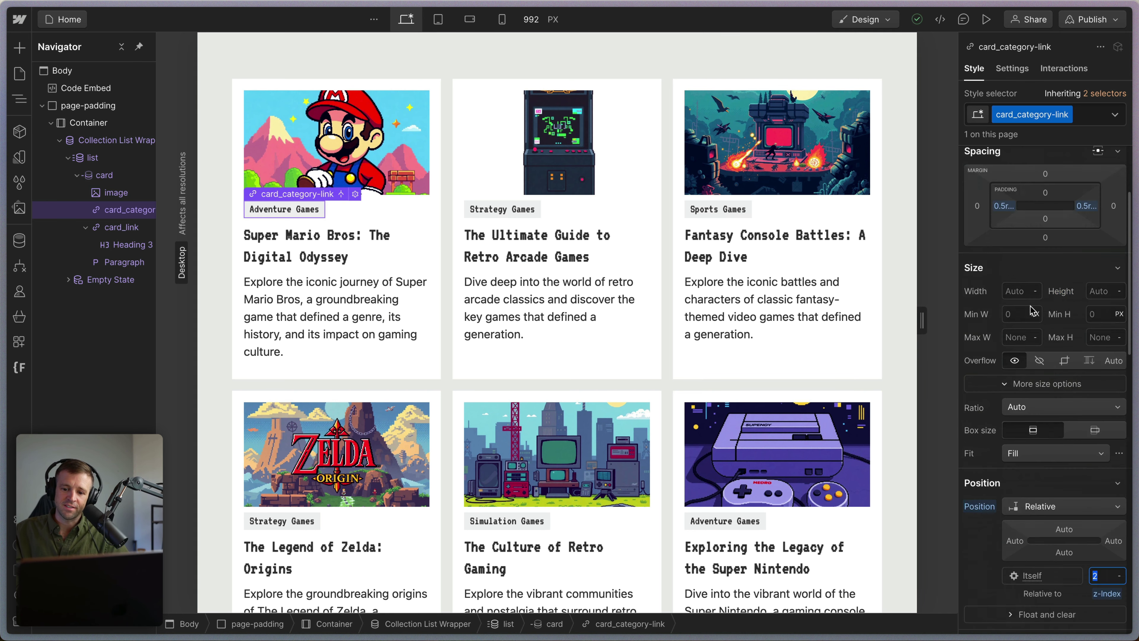
scroll(1079, 439, "down", 5)
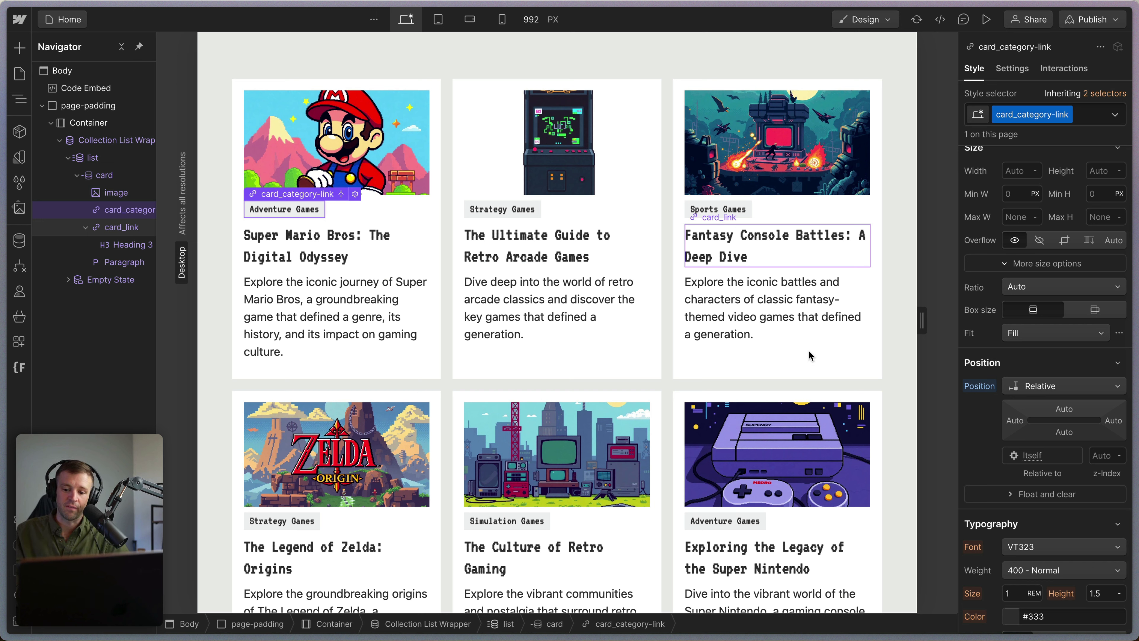
left_click(1102, 455)
type("2")
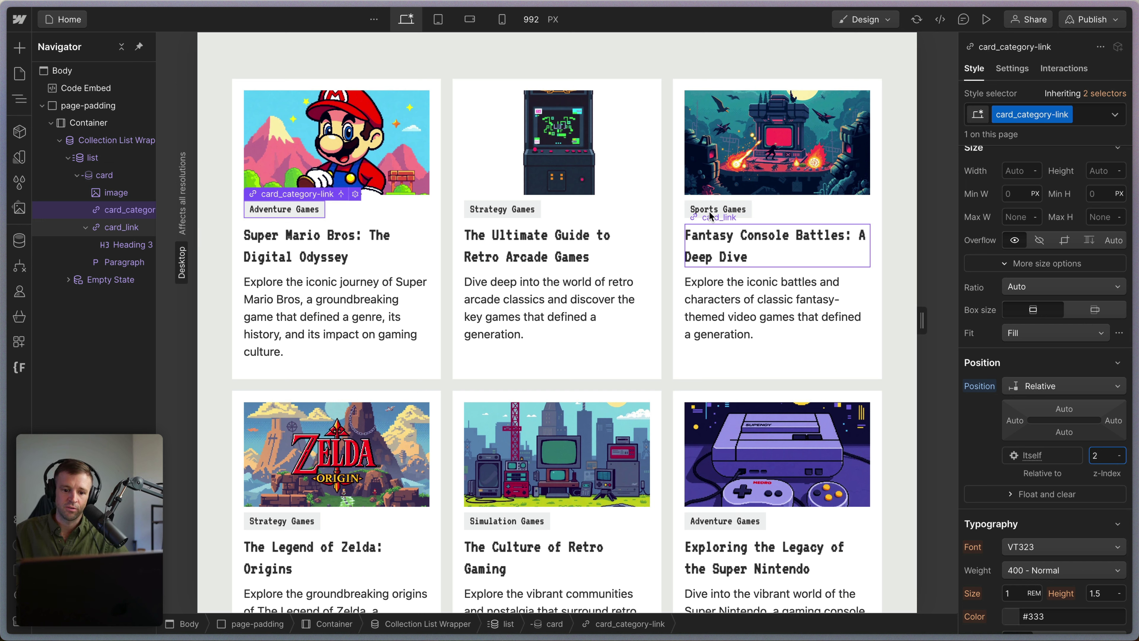
key("Tab")
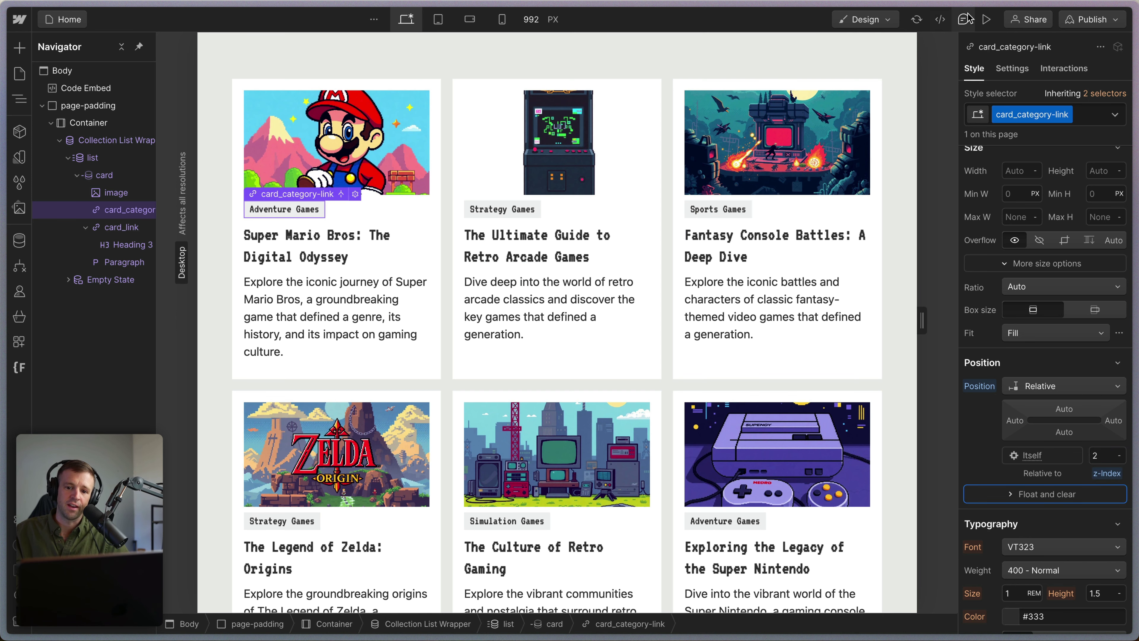
Preview the page, tab through the category tags and headings, then return to the Designer.
key("super+shift+p")
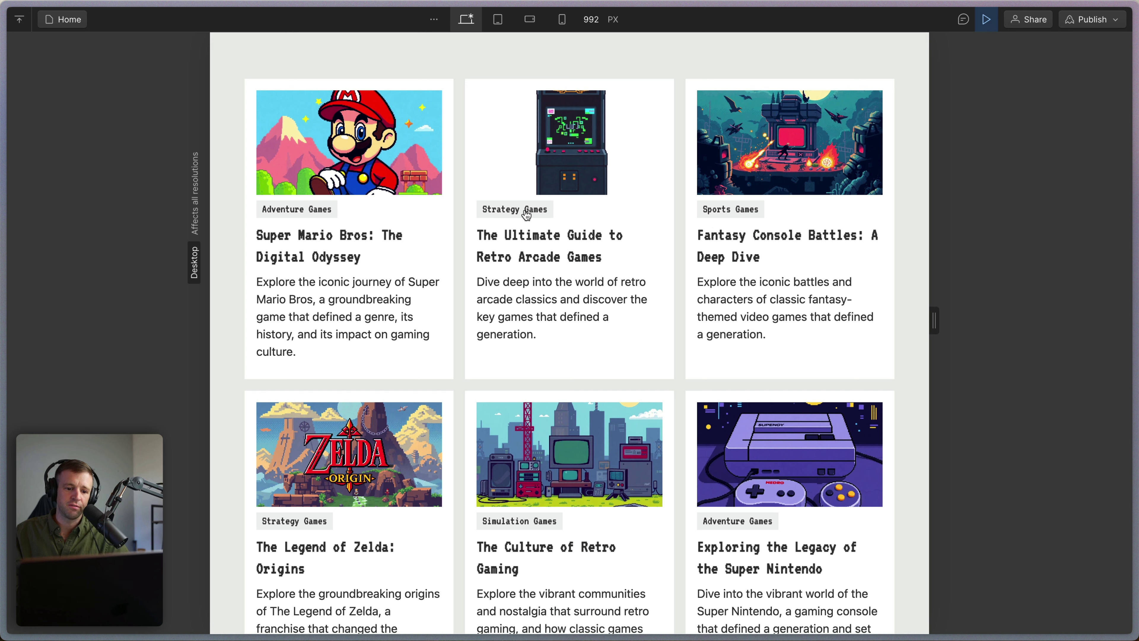
key("Tab")
key("Tab")
key("Tab")
key("Tab")
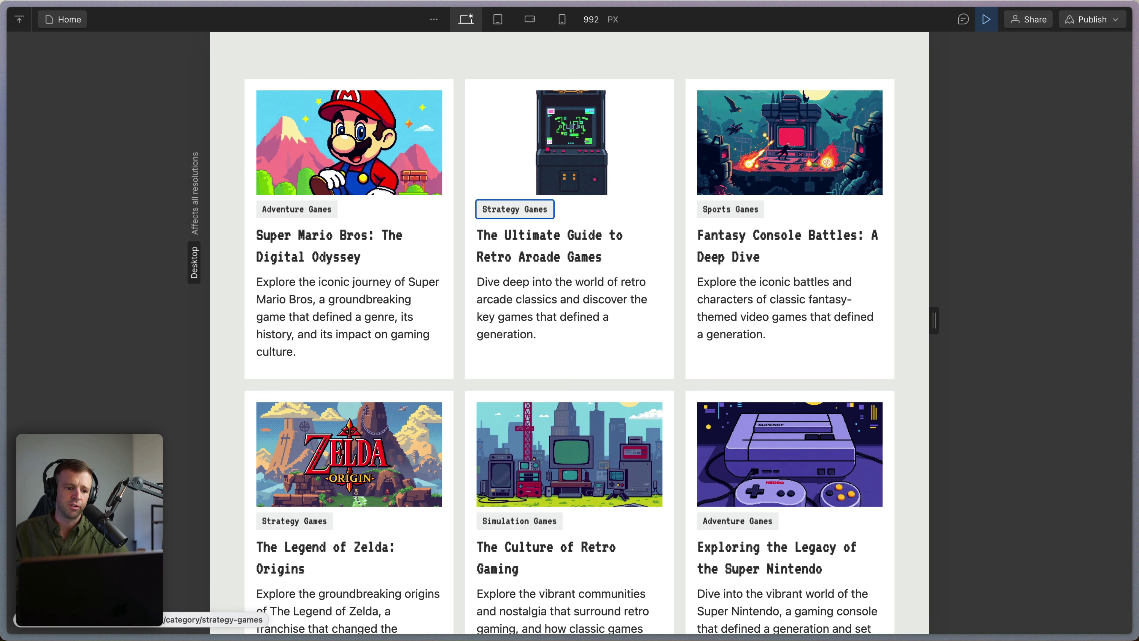
key("Tab")
key("Tab")
key("Tab")
key("Tab")
key("Tab")
key("Tab")
key("Tab")
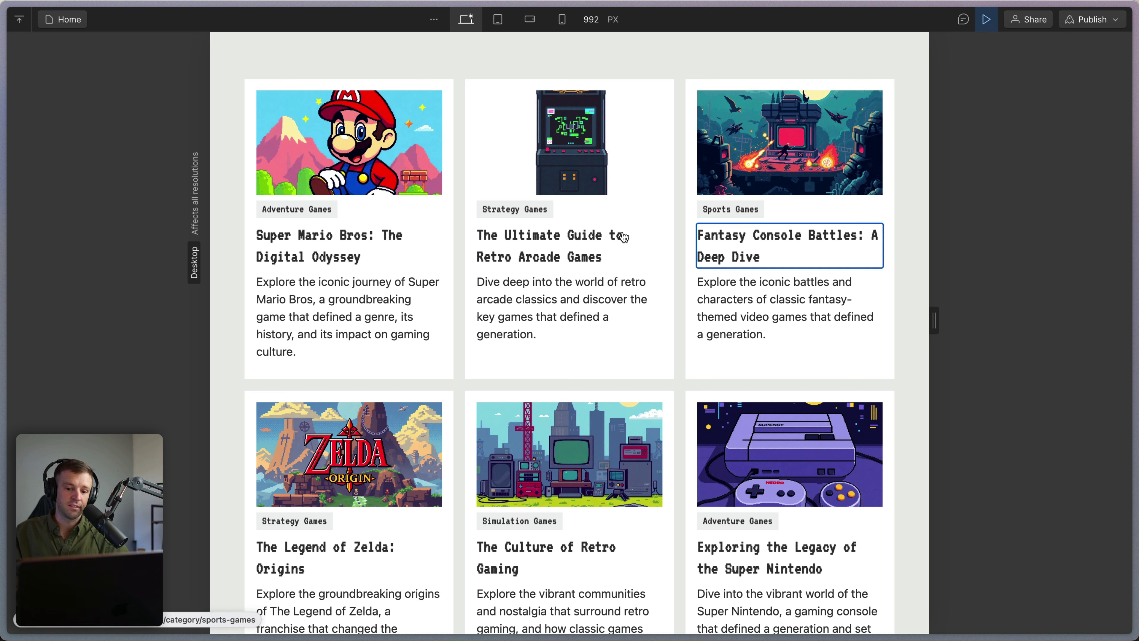
left_click(990, 20)
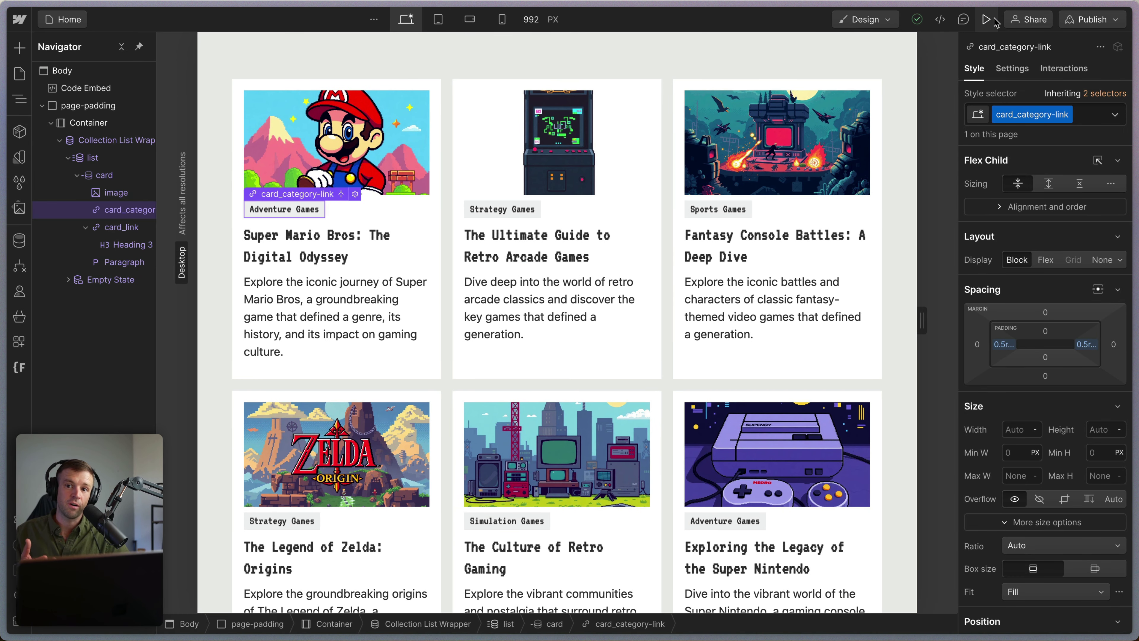
In the Code Embed, paste the transparent 2px dashed border setup after the overlay's cursor rule and fix the indent.
left_click(108, 87)
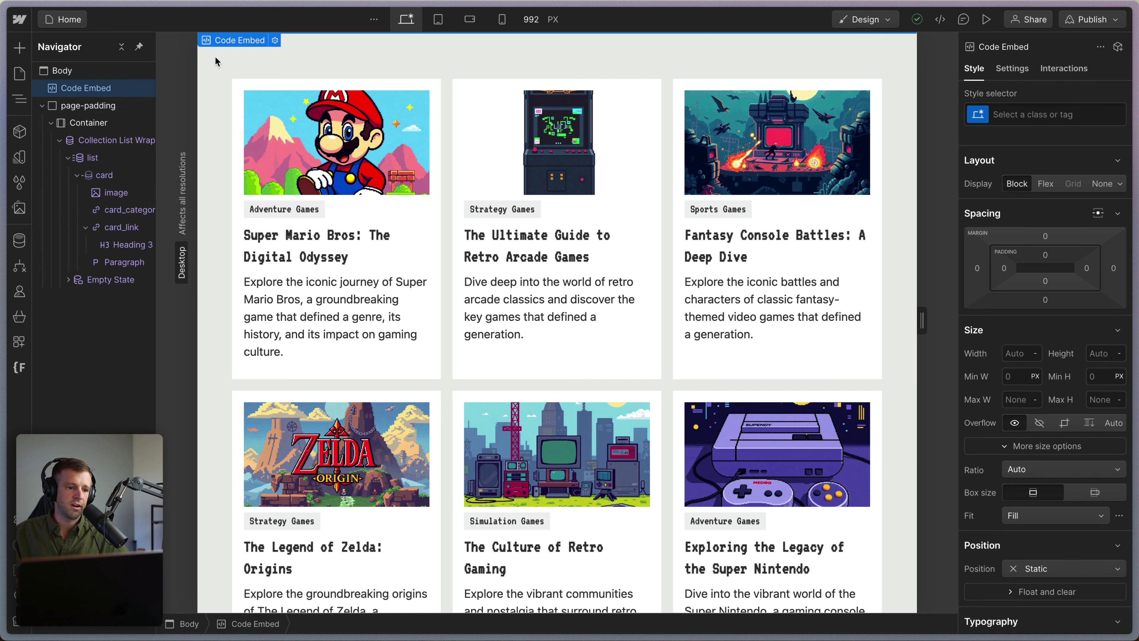
left_click(275, 41)
left_click(413, 317)
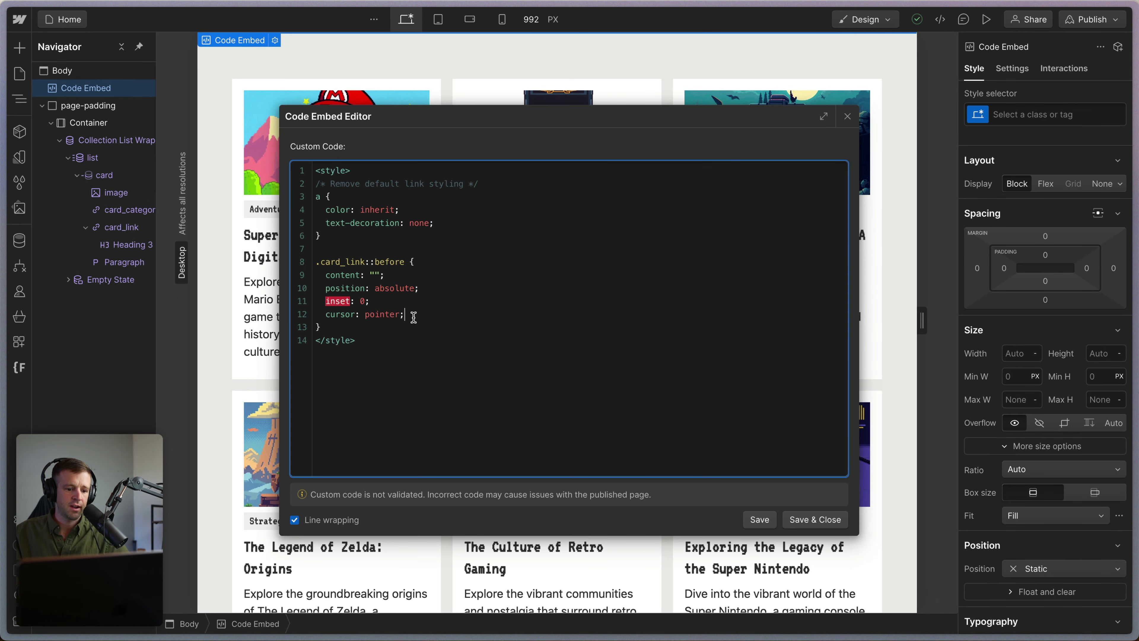
type("/* Set up hover/focus state */   border: 2px dashed transparent;   cursor: pointer;")
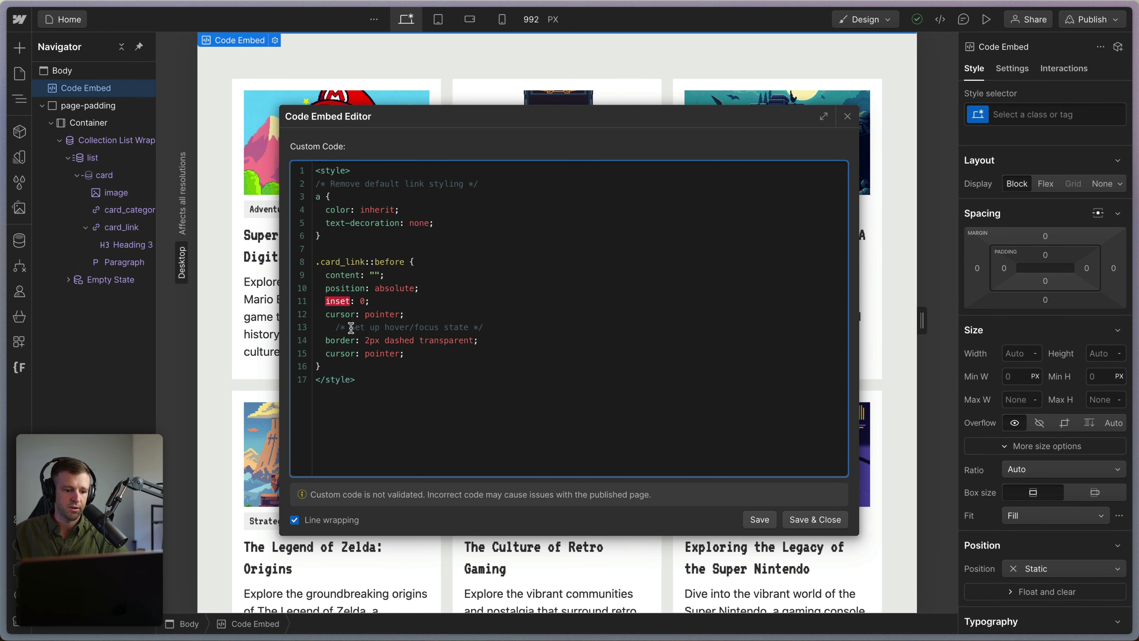
left_click(335, 329)
key("BackSpace")
key("BackSpace")
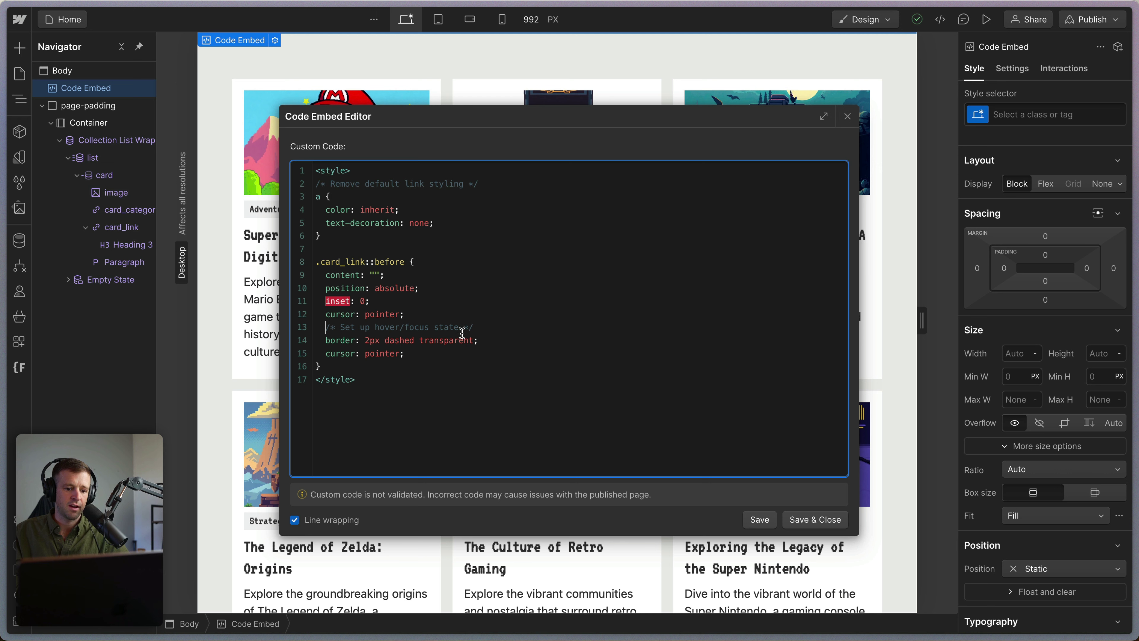
Remove the duplicate cursor: pointer line and paste the orange hover/focus-visible border rule.
left_click_drag(499, 339, 334, 343)
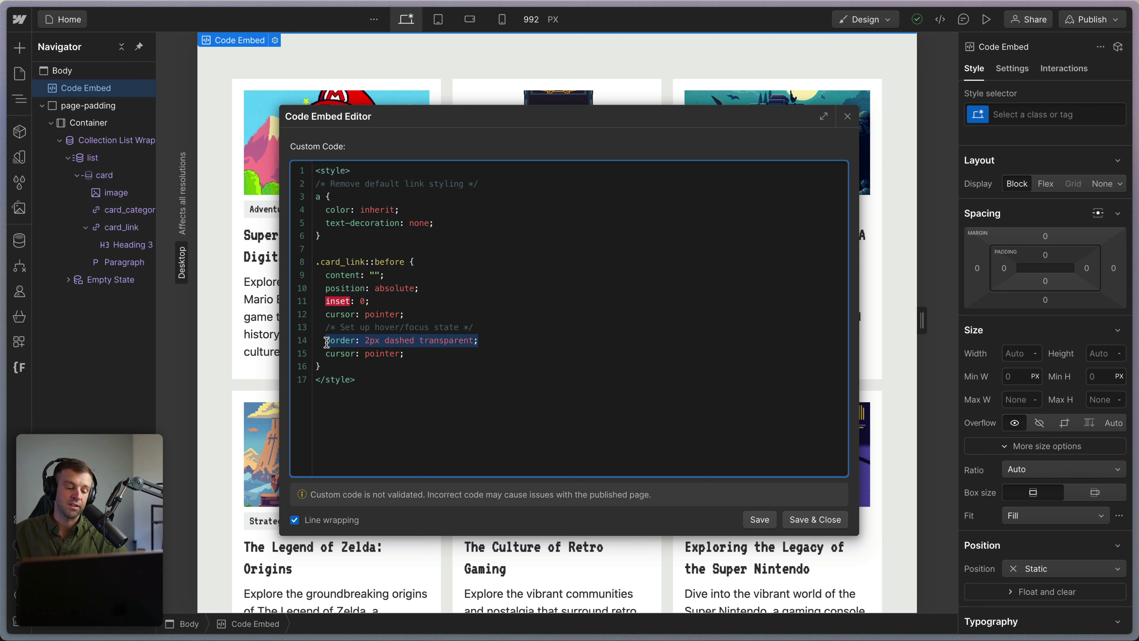
left_click(400, 341)
left_click_drag(384, 341, 473, 341)
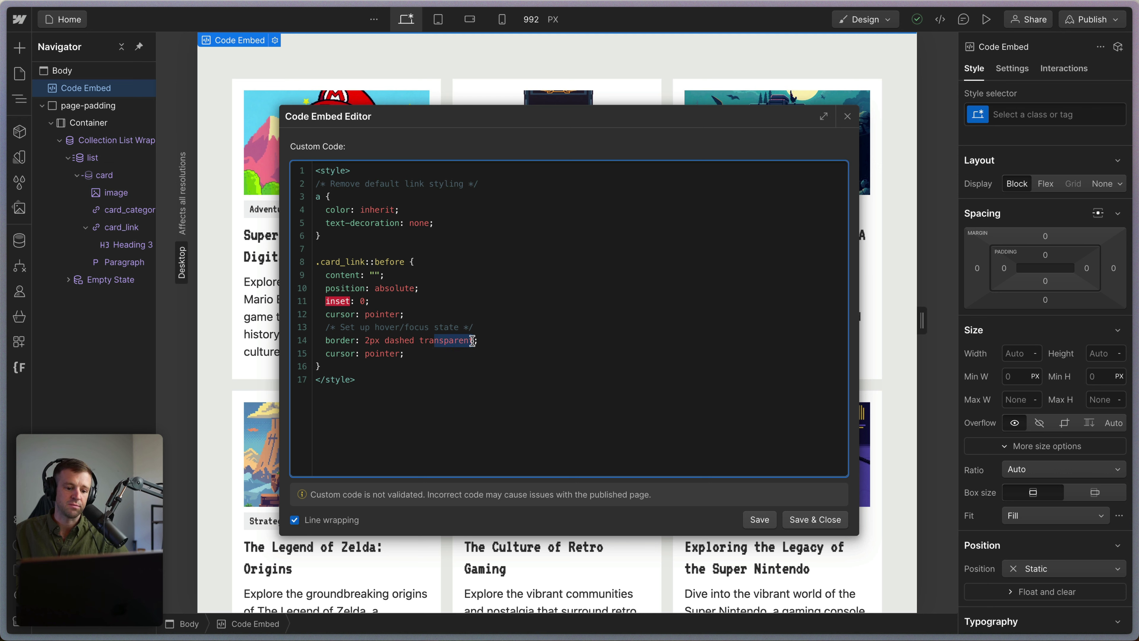
left_click(426, 361)
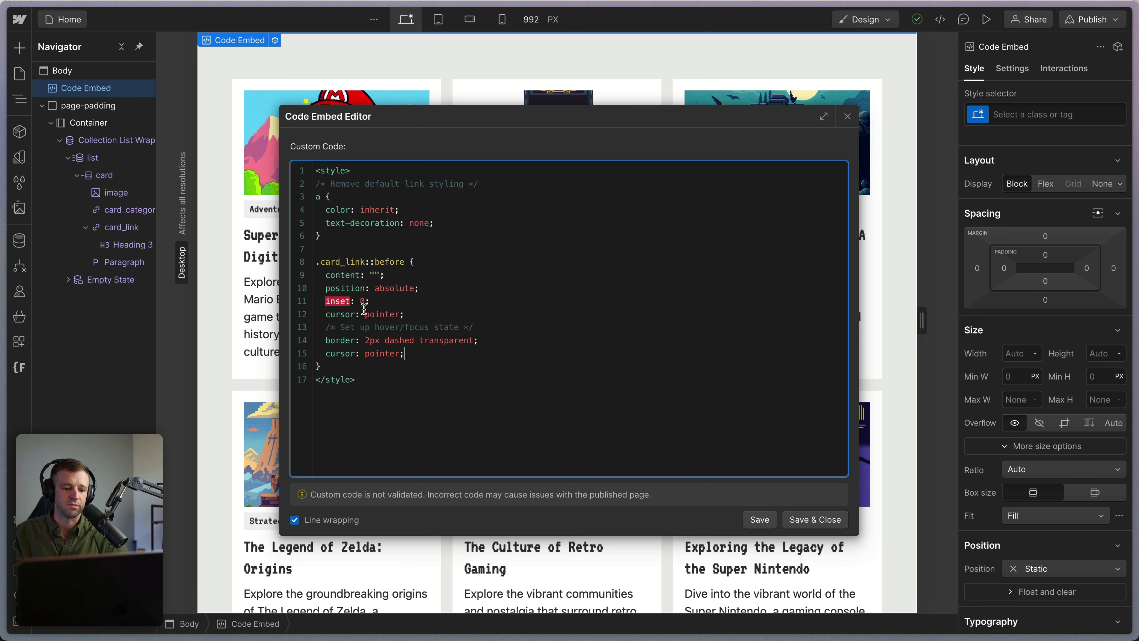
key("shift+Home")
key("BackSpace")
key("BackSpace")
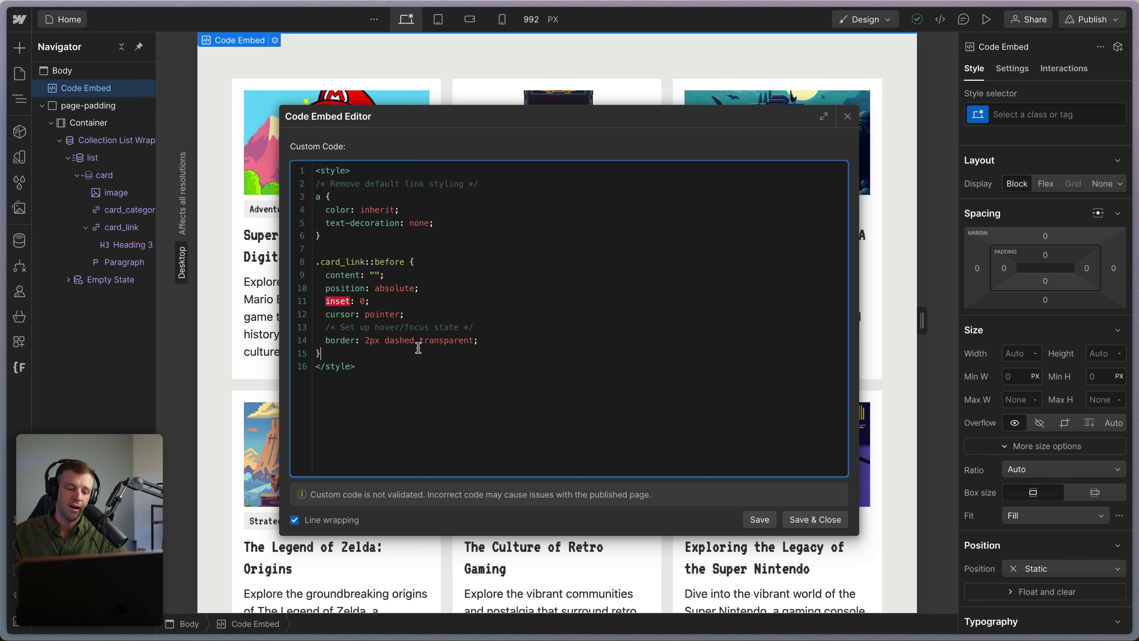
type("/* Indicate that card is interactive */ .card_link:hover::before, .card_link:focus-visible::before {   border-color: orange; }")
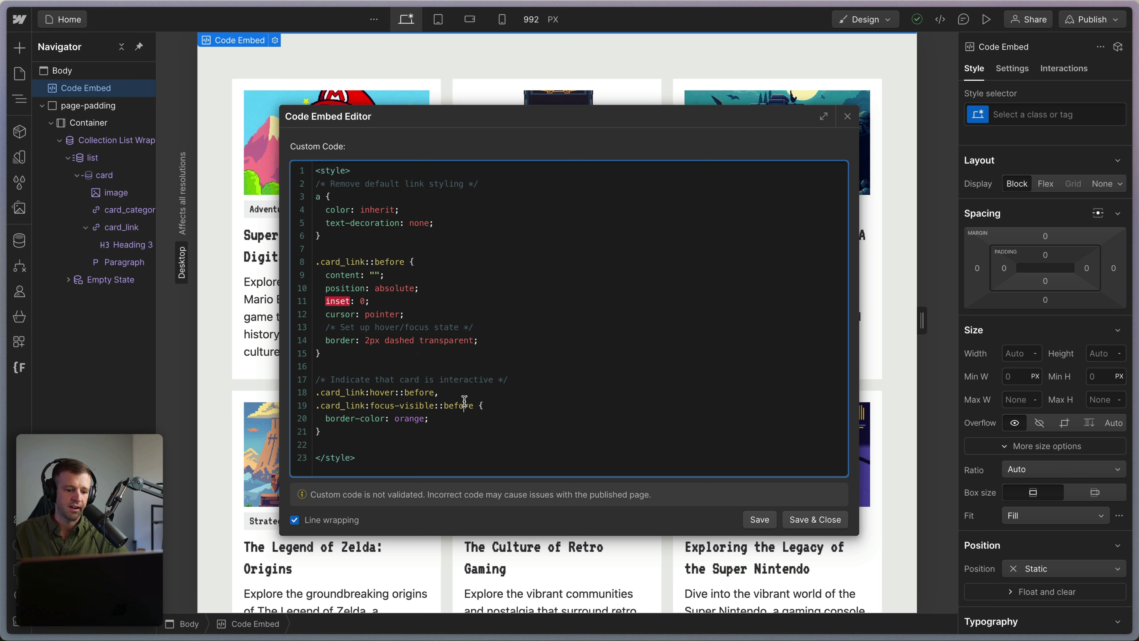
Review the card_link:hover and :focus-visible ::before selectors with border-color: orange, then save the code.
left_click_drag(329, 394, 358, 394)
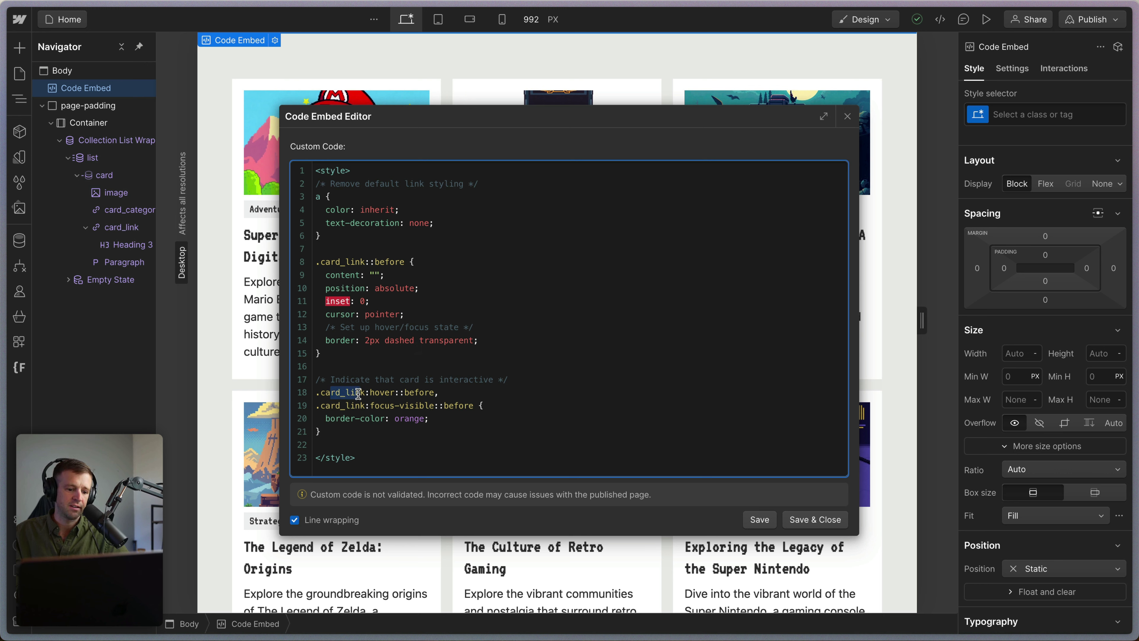
double_click(377, 394)
double_click(413, 394)
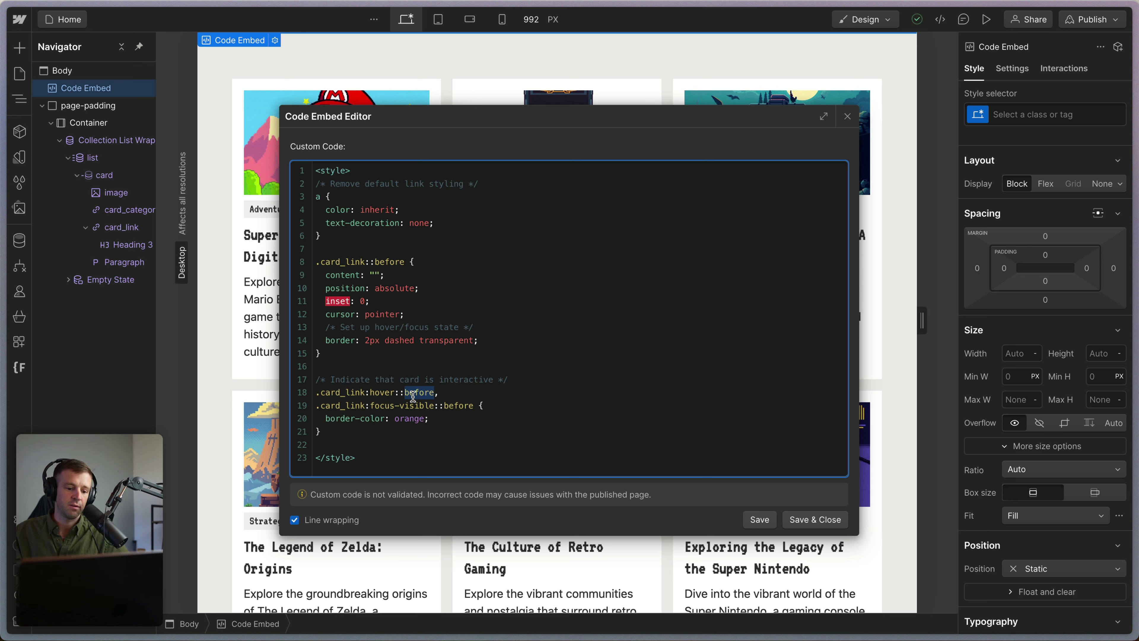
left_click_drag(380, 406, 418, 407)
double_click(457, 407)
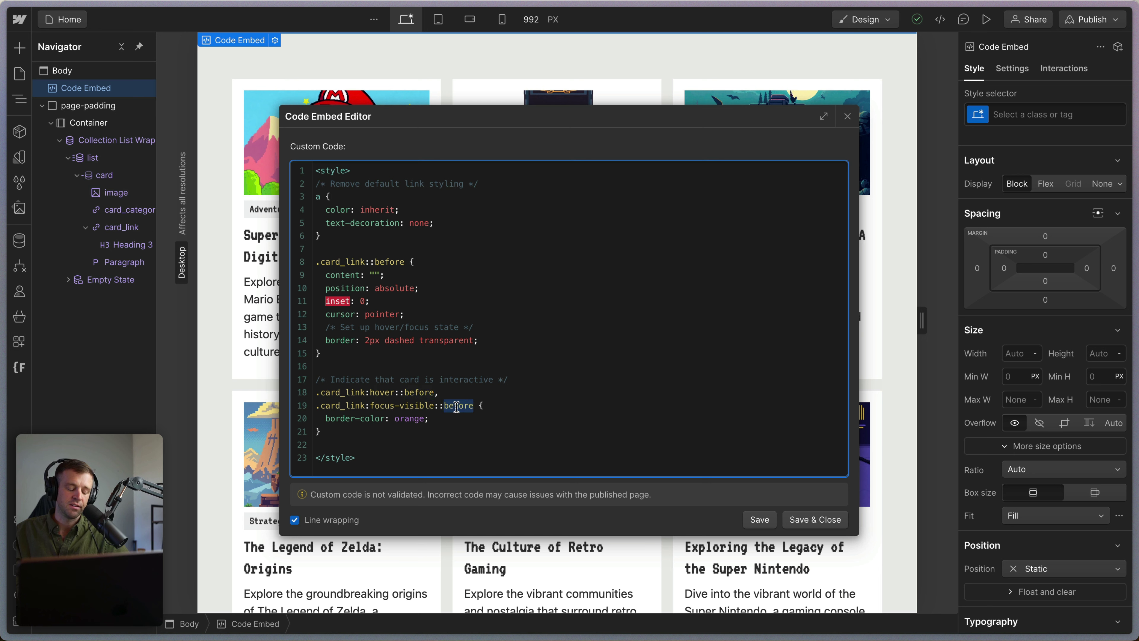
left_click_drag(325, 419, 382, 420)
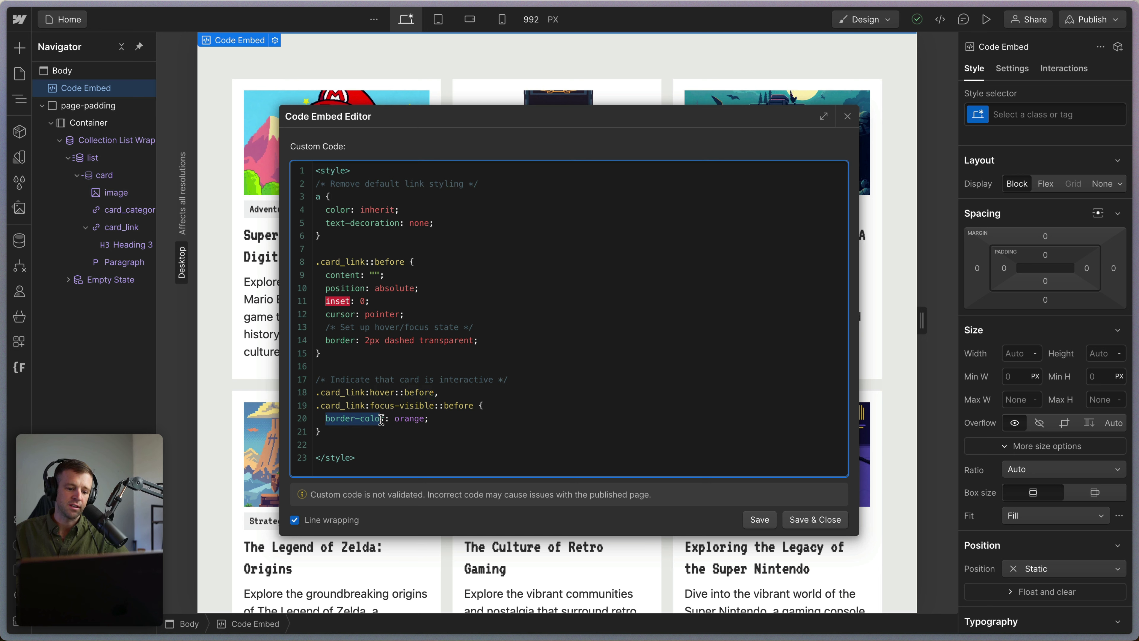
left_click(409, 418)
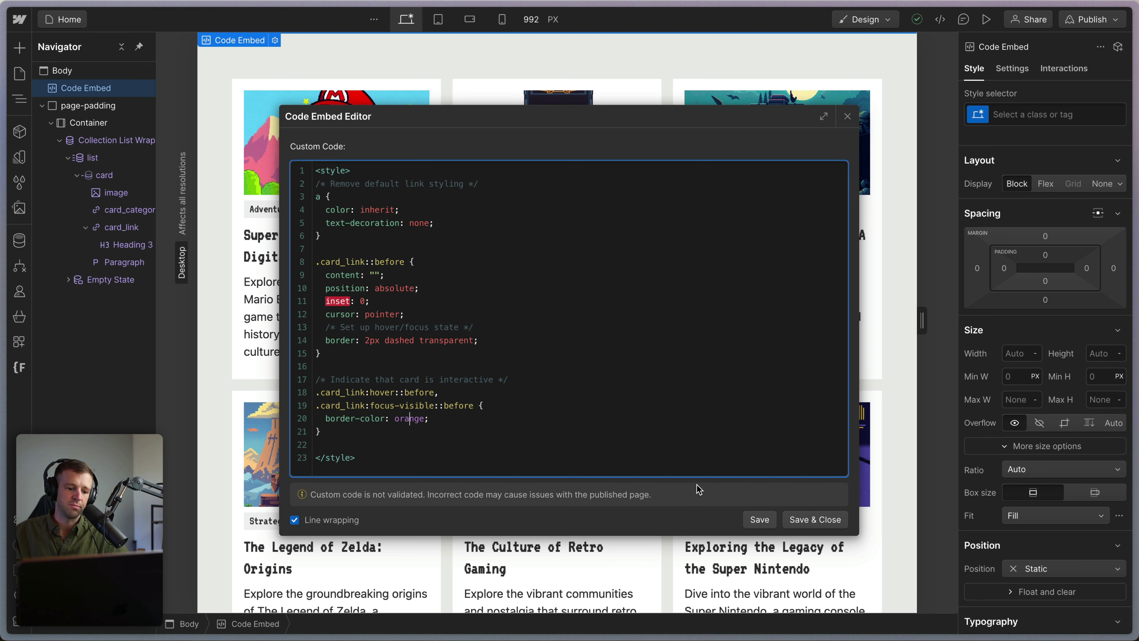
left_click(831, 523)
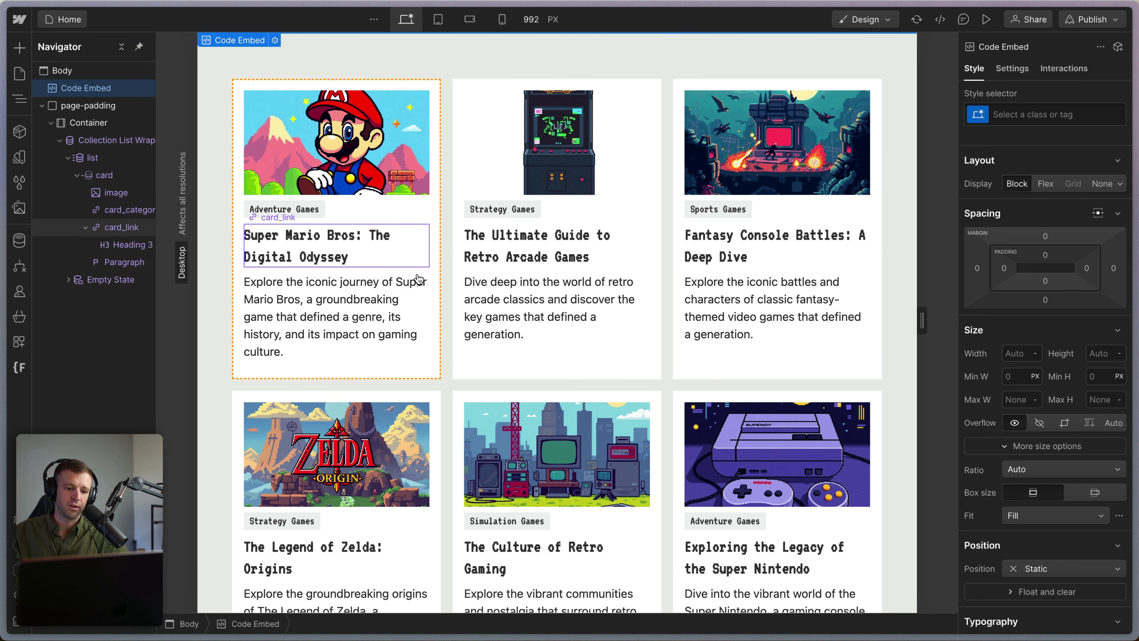
Preview and tab through the cards to check the orange focus borders, then return to the Designer.
left_click(986, 19)
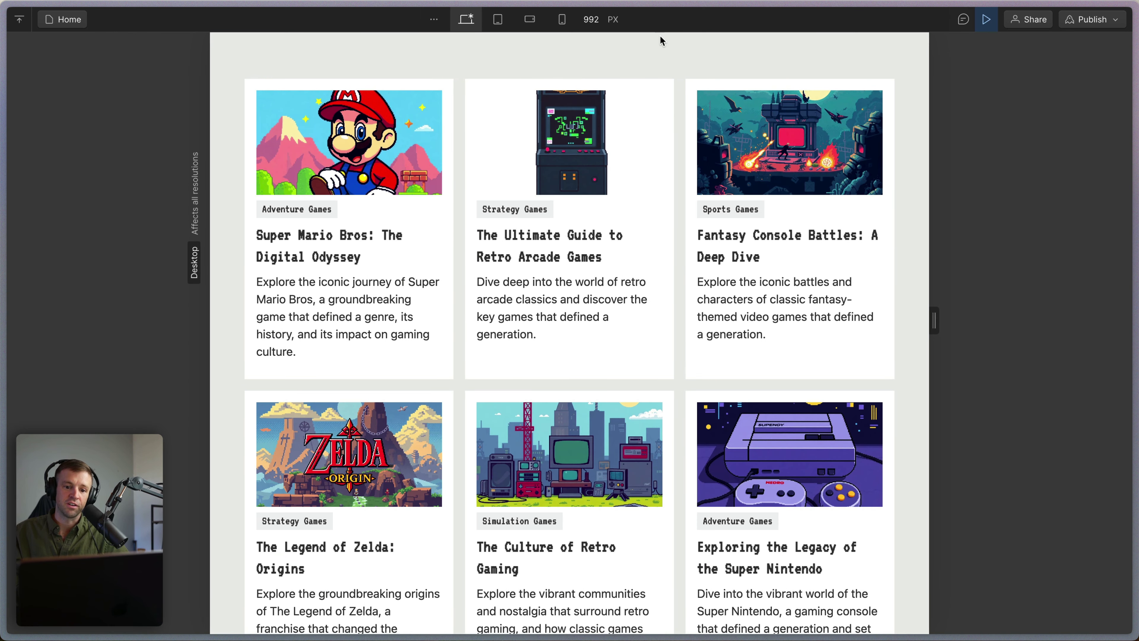
key("Tab")
key("Tab")
key("Tab")
key("Tab")
key("Tab")
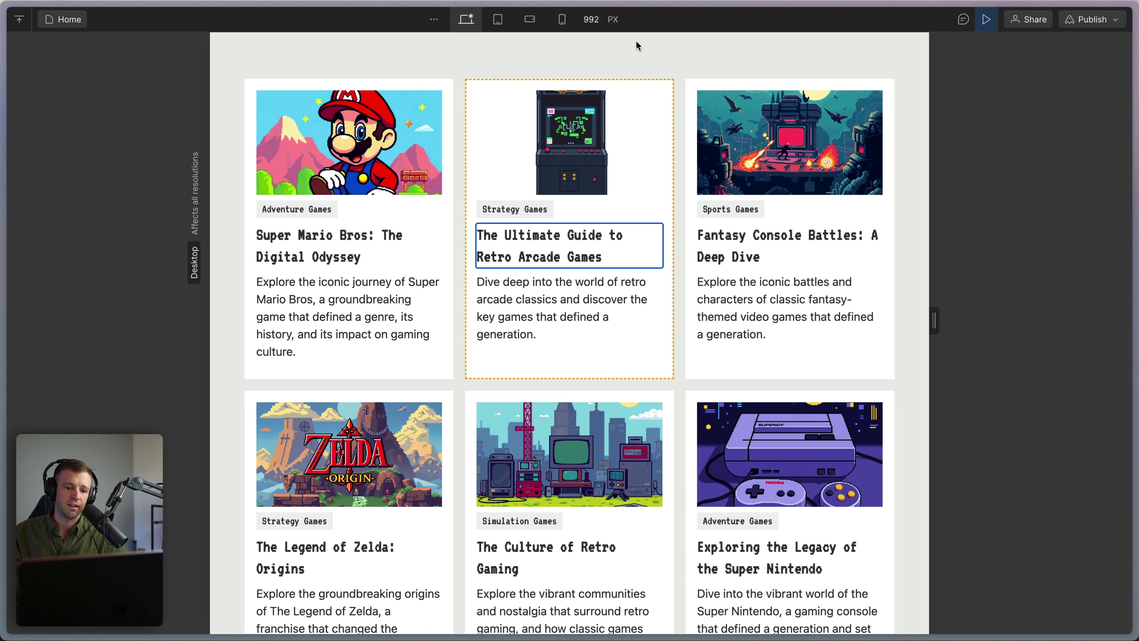
key("shift+Tab")
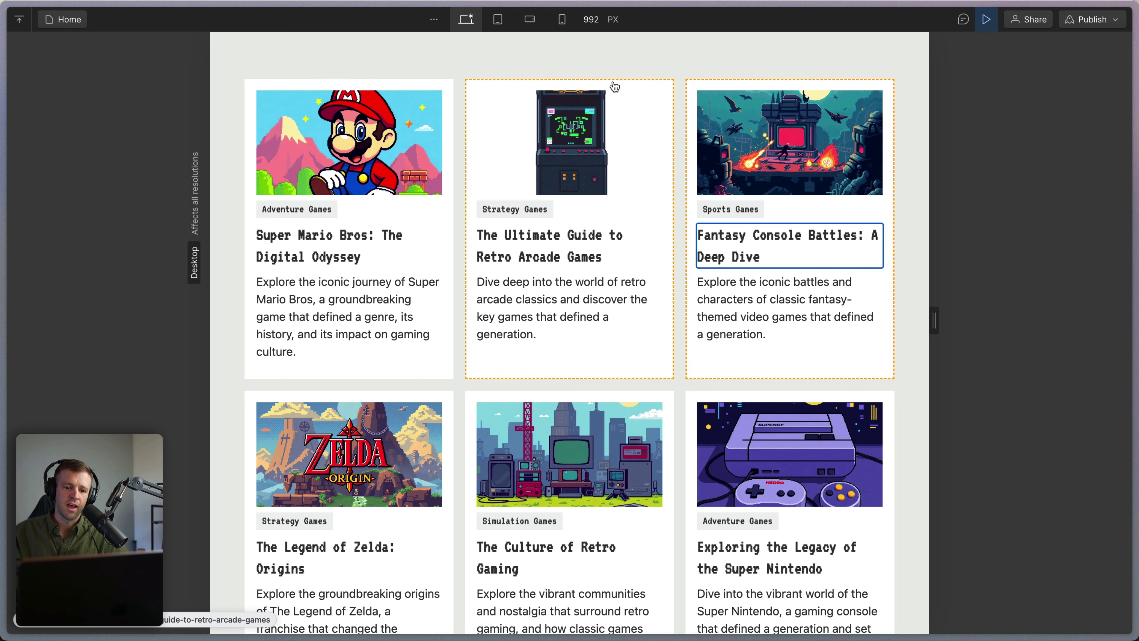
key("shift+Tab")
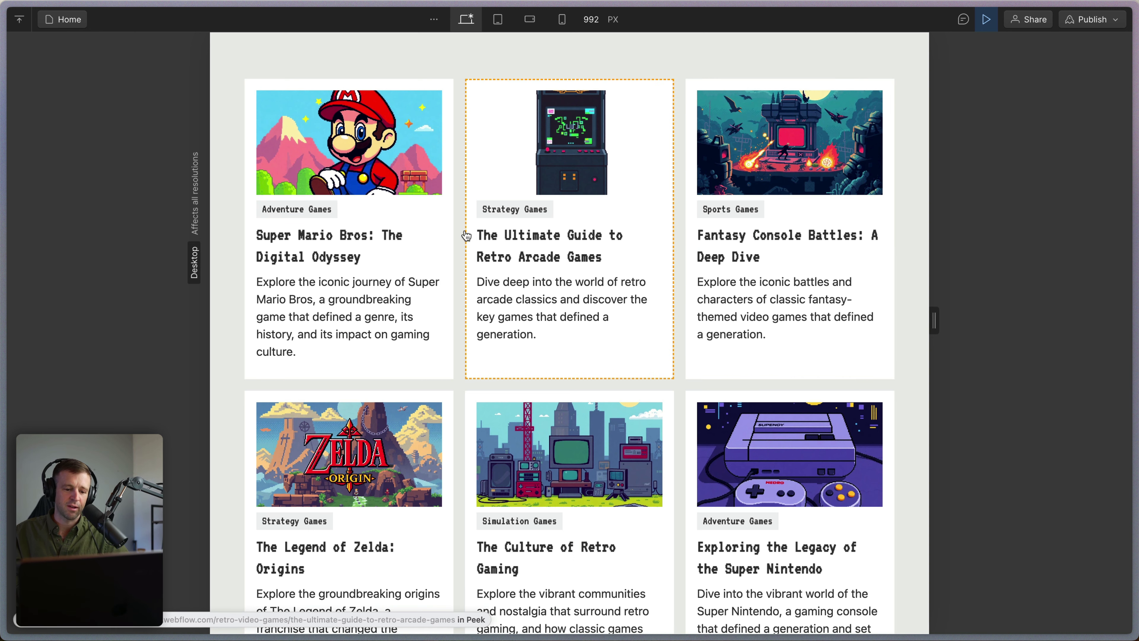
left_click(986, 20)
Reopen the custom code, check the focus-visible selector, and save and close the editor.
left_click(275, 40)
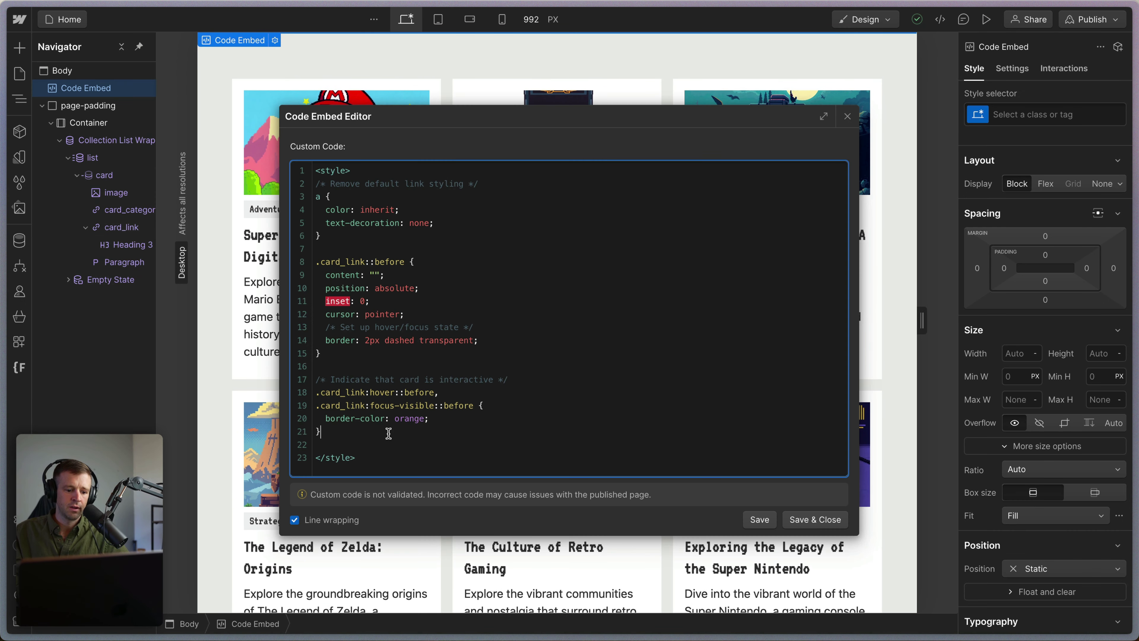
scroll(498, 395, "down", 2)
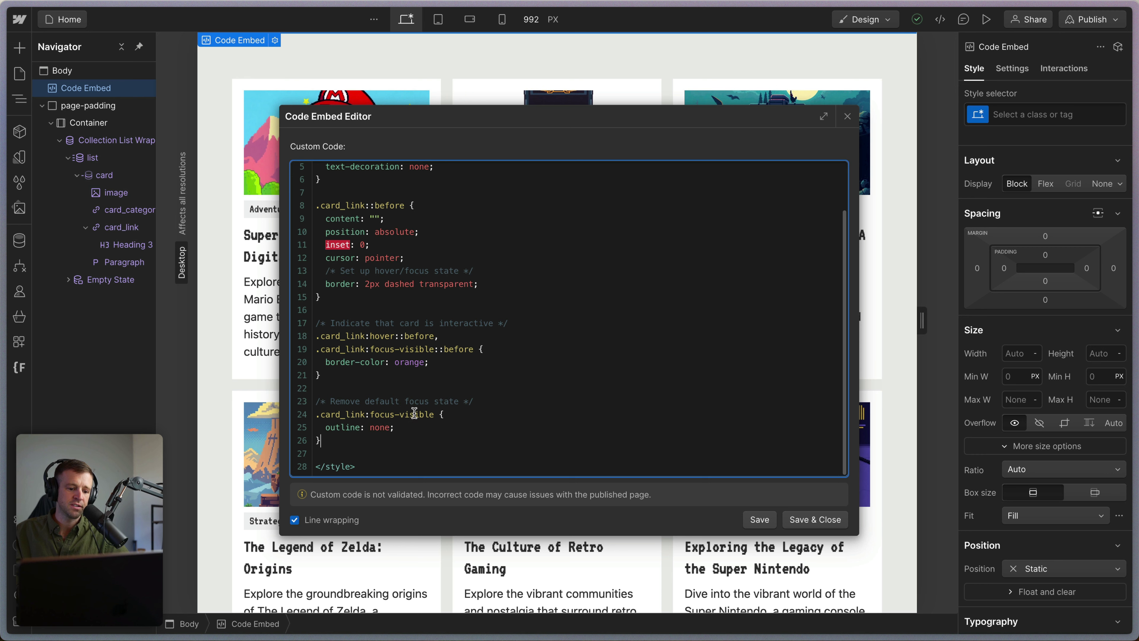
mouse_move(317, 416)
left_mouse_down()
mouse_move(424, 416)
mouse_move(329, 430)
left_mouse_up()
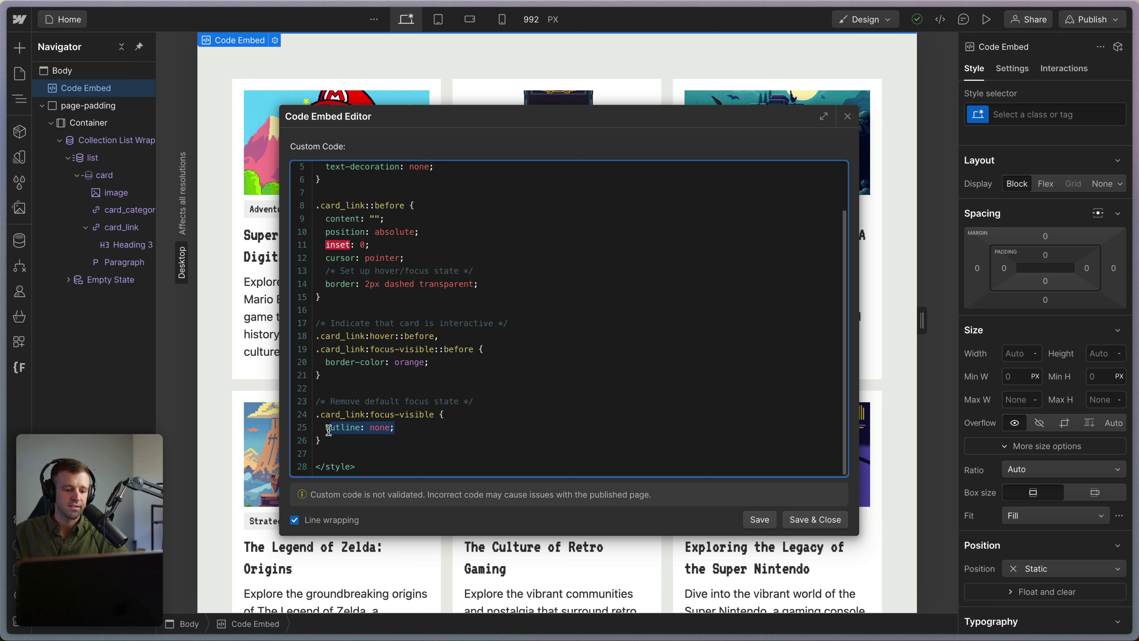
left_click(329, 451)
left_click(822, 525)
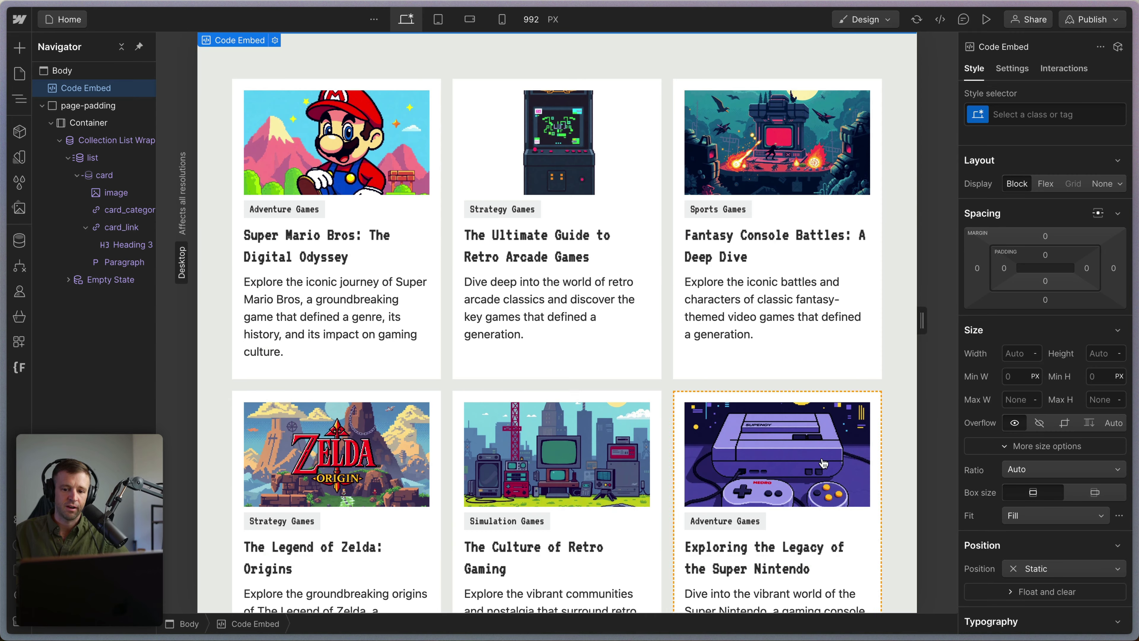
Preview and tab between the first cards to verify the dashed orange focus border, then exit preview.
key("super+shift+p")
key("Tab")
key("Tab")
key("Tab")
key("Tab")
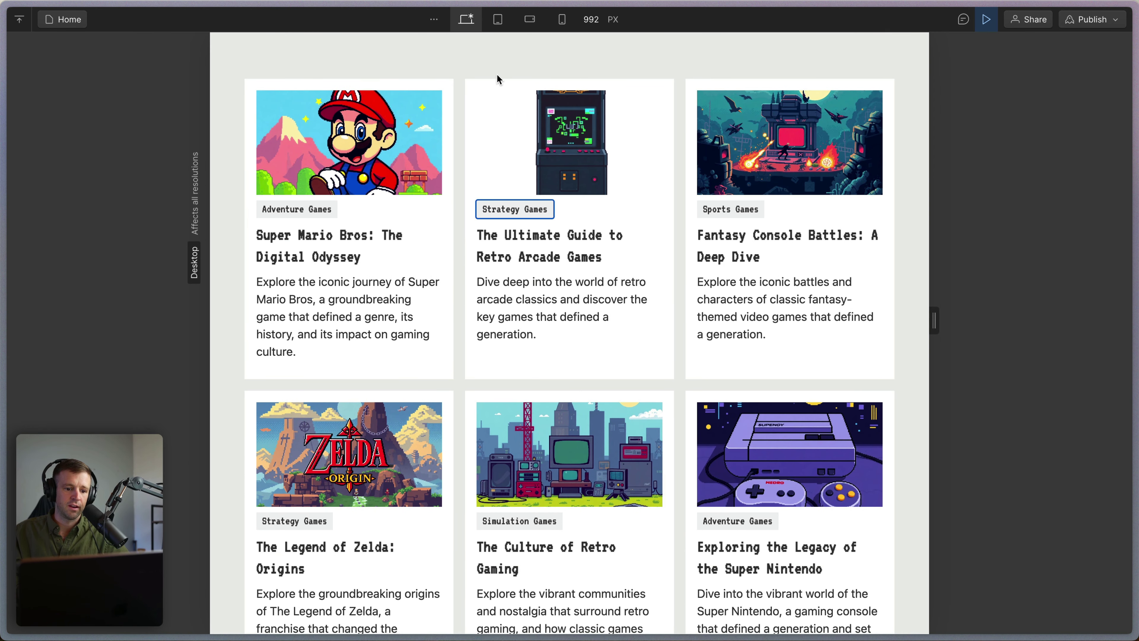
key("Tab")
key("Tab")
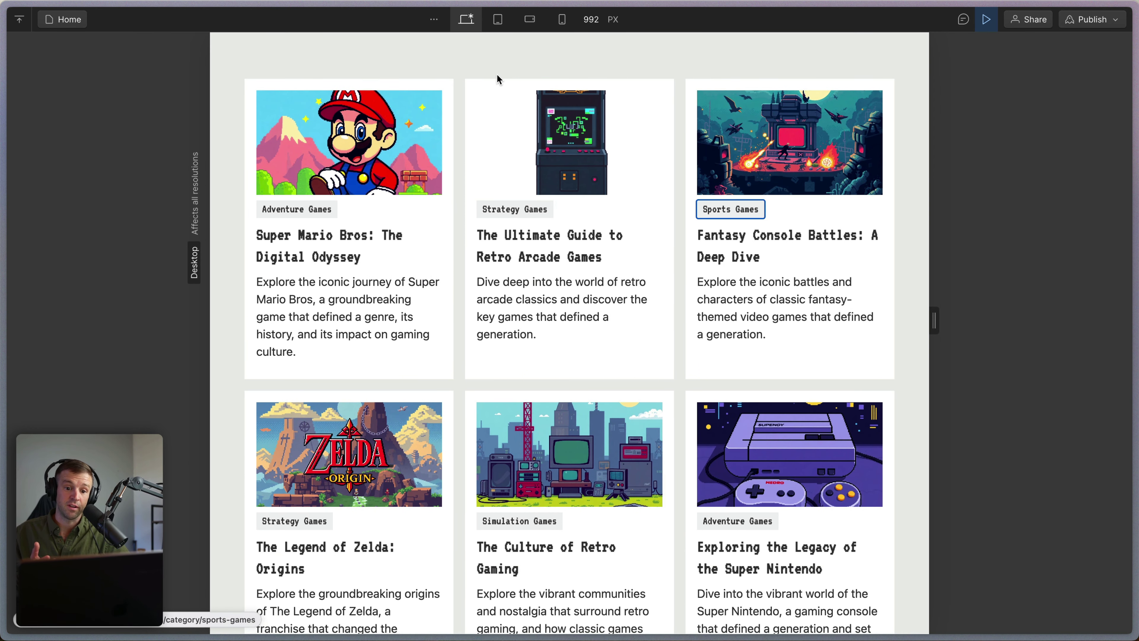
key("shift+Tab")
key("shift+Tab")
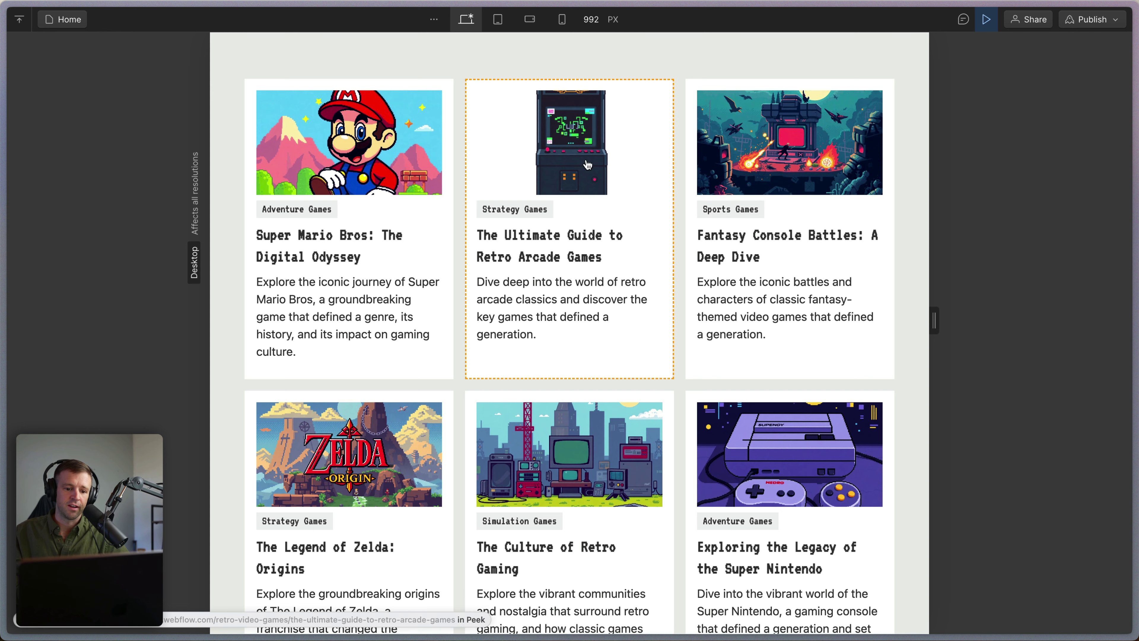
left_click(987, 22)
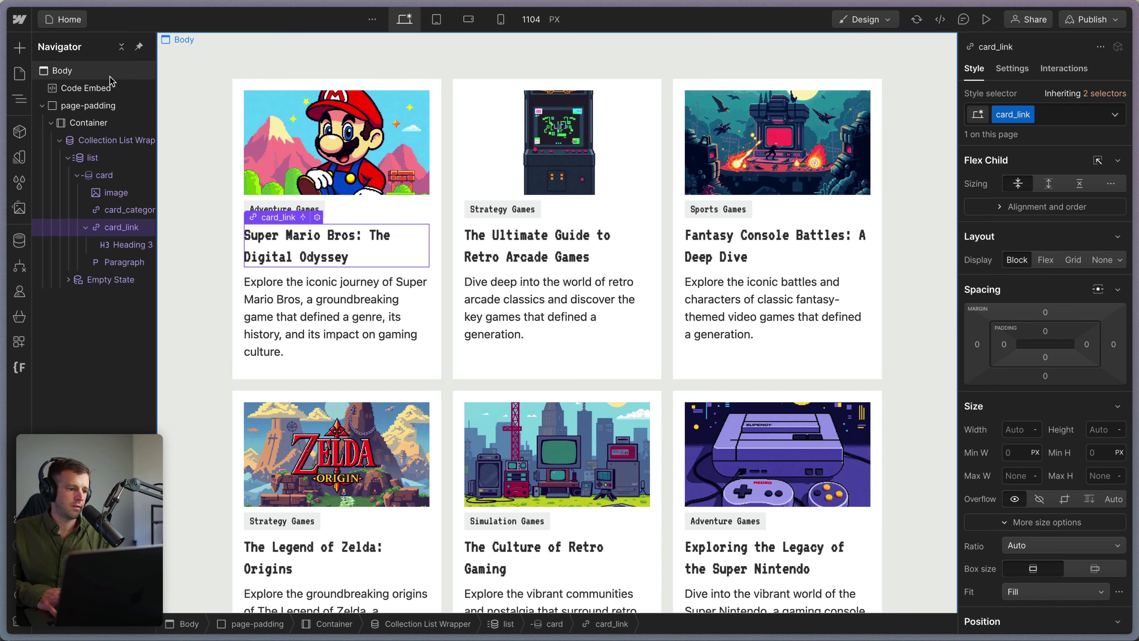
Paste the .card_category-link styles as a new rule at the end of the embed code.
left_click(234, 40)
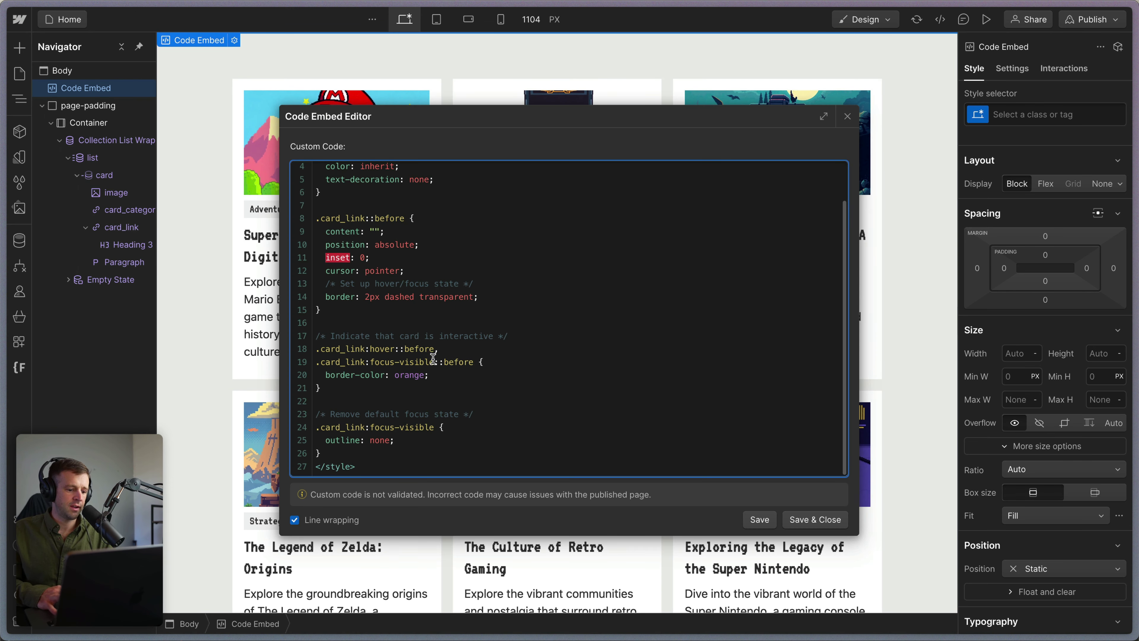
key("shift+Home")
key("Return")
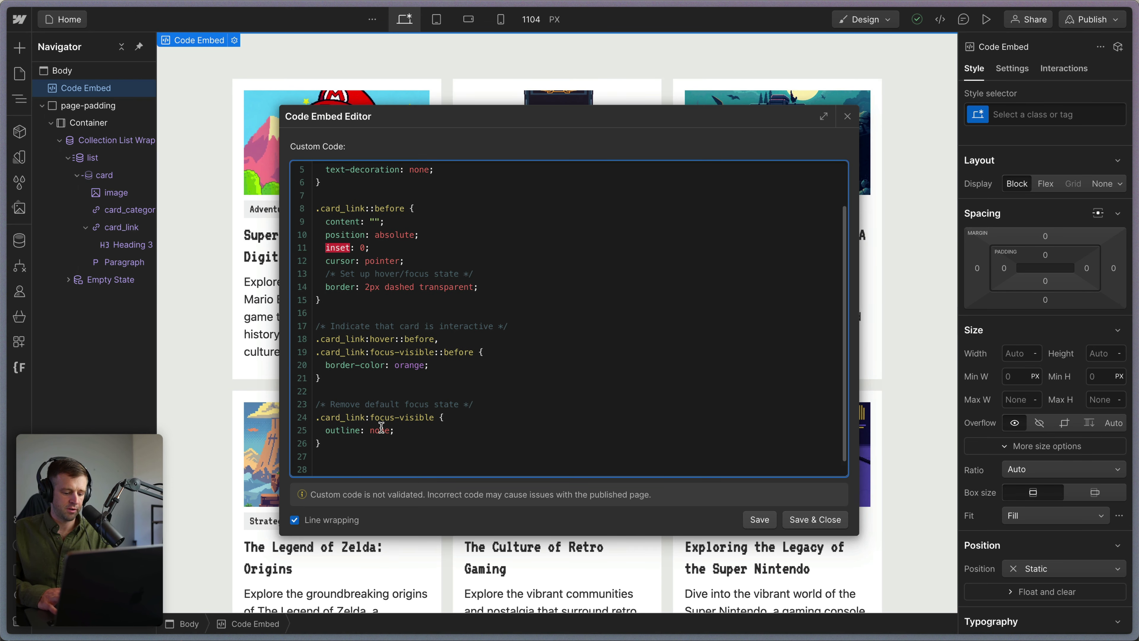
type(".card_category-link {   border: 2px dashed transparent; }  /* Reset focus state */ .card_category-link:hover, .card_category-link:focus-visible {   border-color: orange;   outline: none; } </style>")
scroll(393, 382, "down", 5)
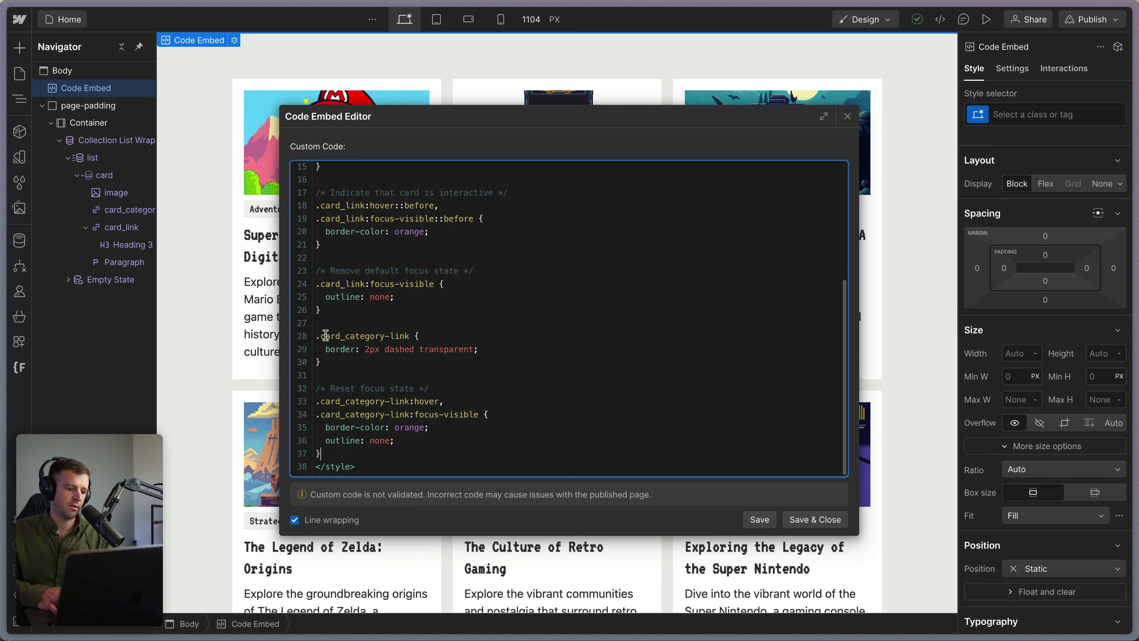
Review the rule: dashed transparent border, plus hover and focus-visible states with border-color: orange.
left_click_drag(317, 335, 397, 336)
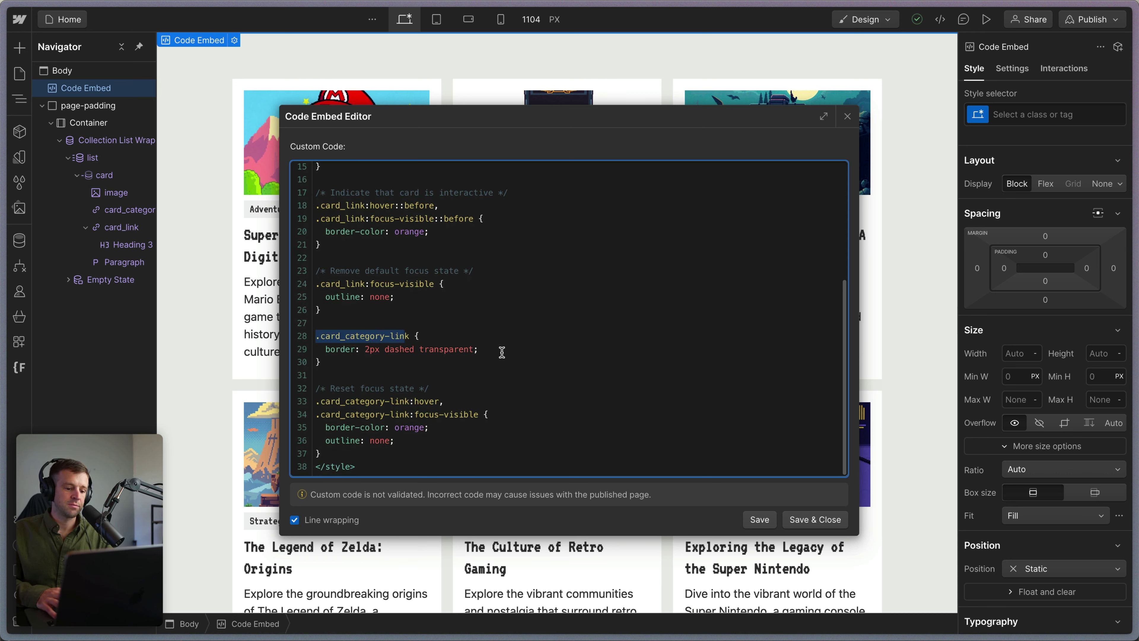
left_click_drag(501, 349, 364, 350)
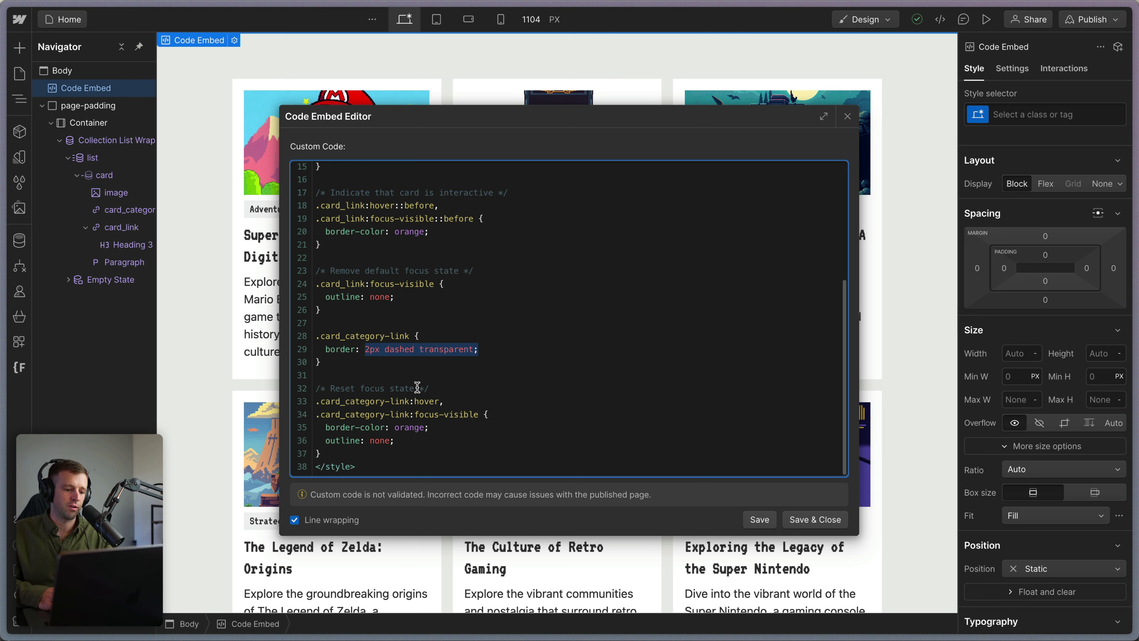
double_click(424, 402)
left_click_drag(424, 415, 315, 398)
left_click(477, 432)
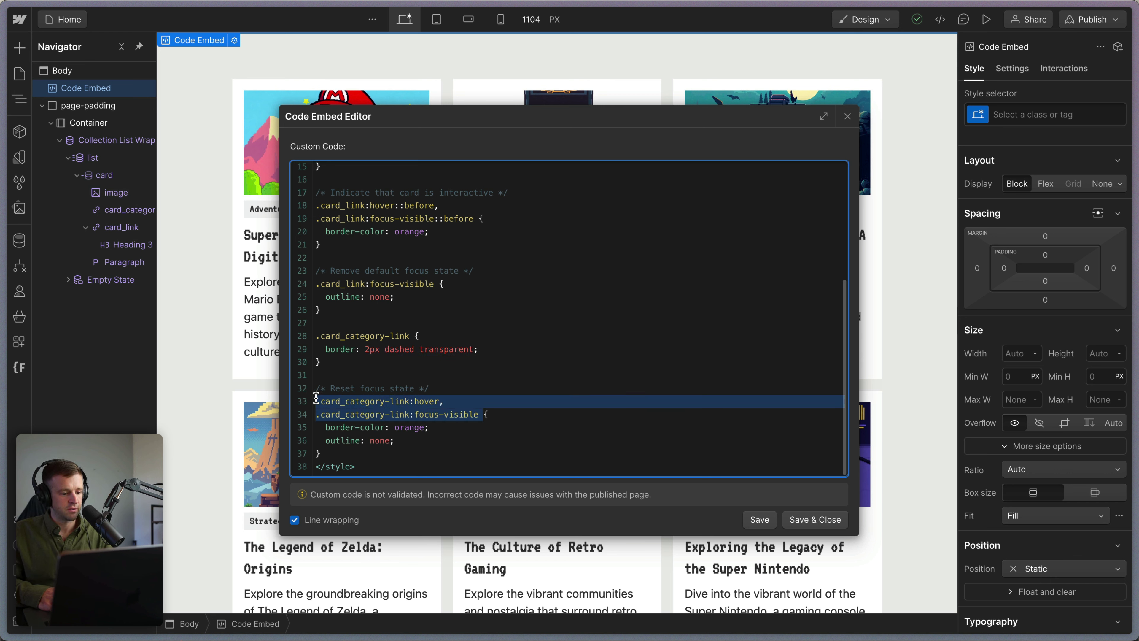
left_click_drag(426, 429, 327, 446)
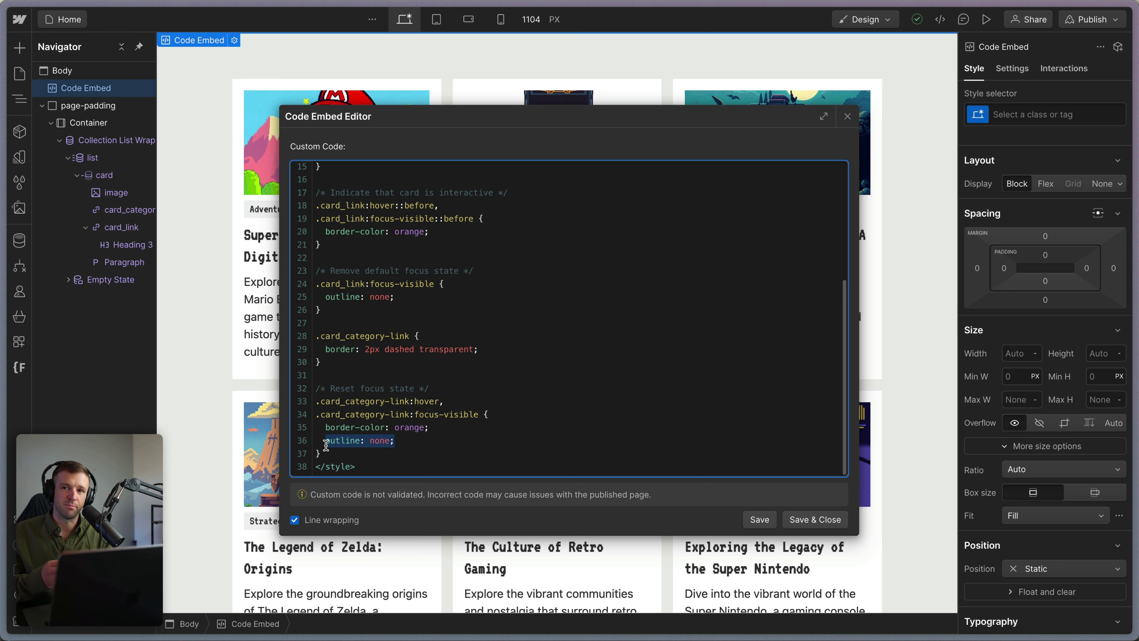
left_click_drag(449, 427, 327, 431)
left_click(435, 427)
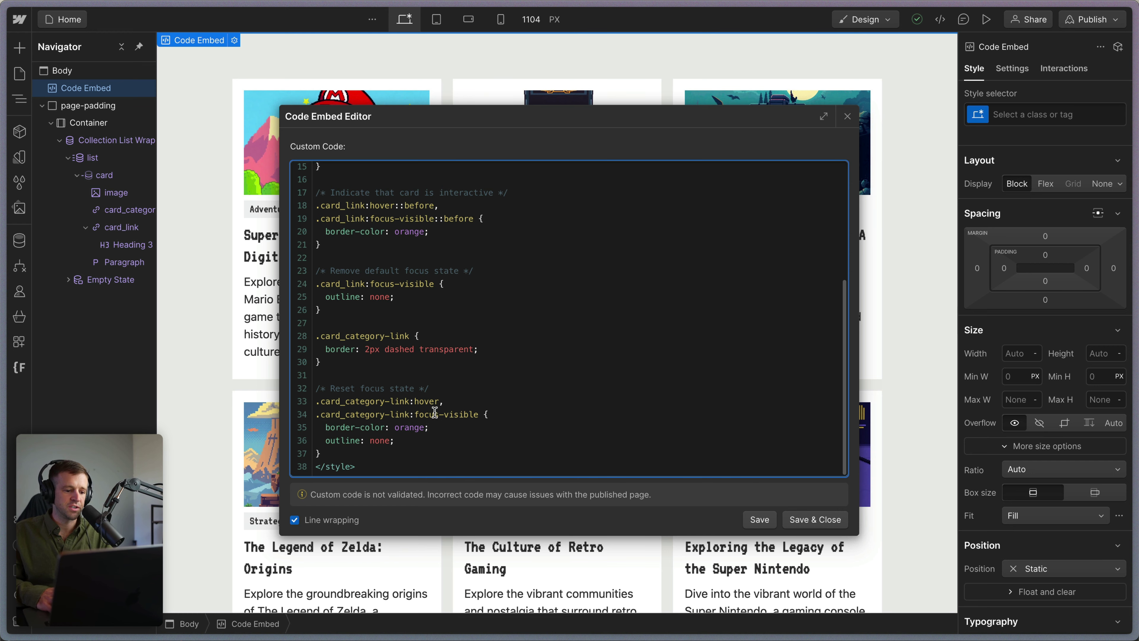
double_click(442, 346)
Save the code, preview the category tag focus styles, and return to the Designer.
left_click(816, 520)
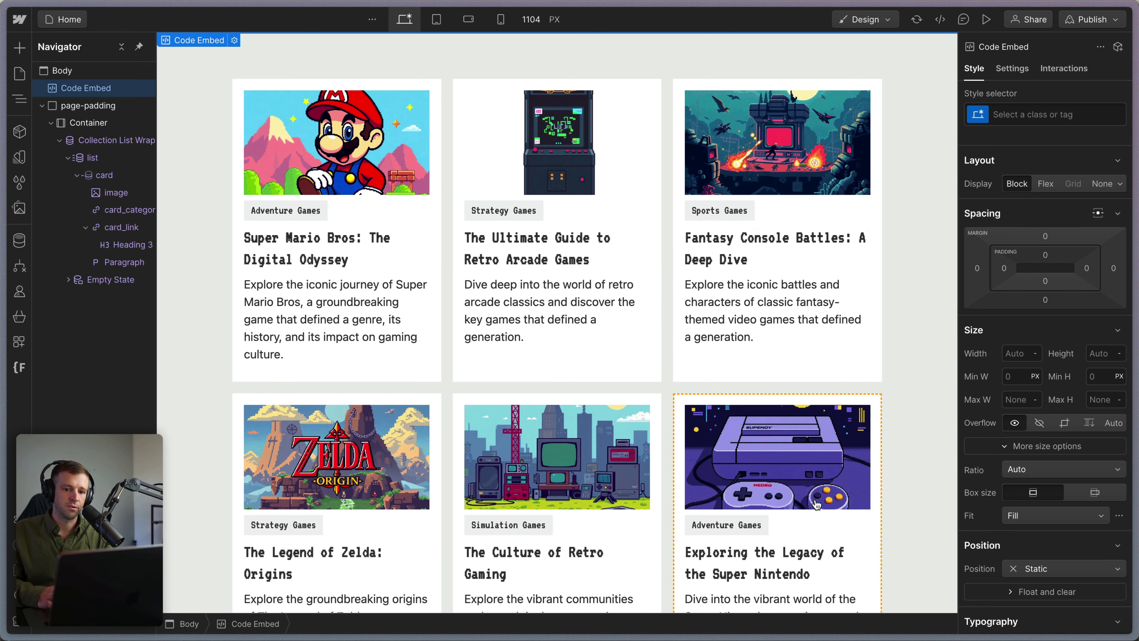
key("super+shift+p")
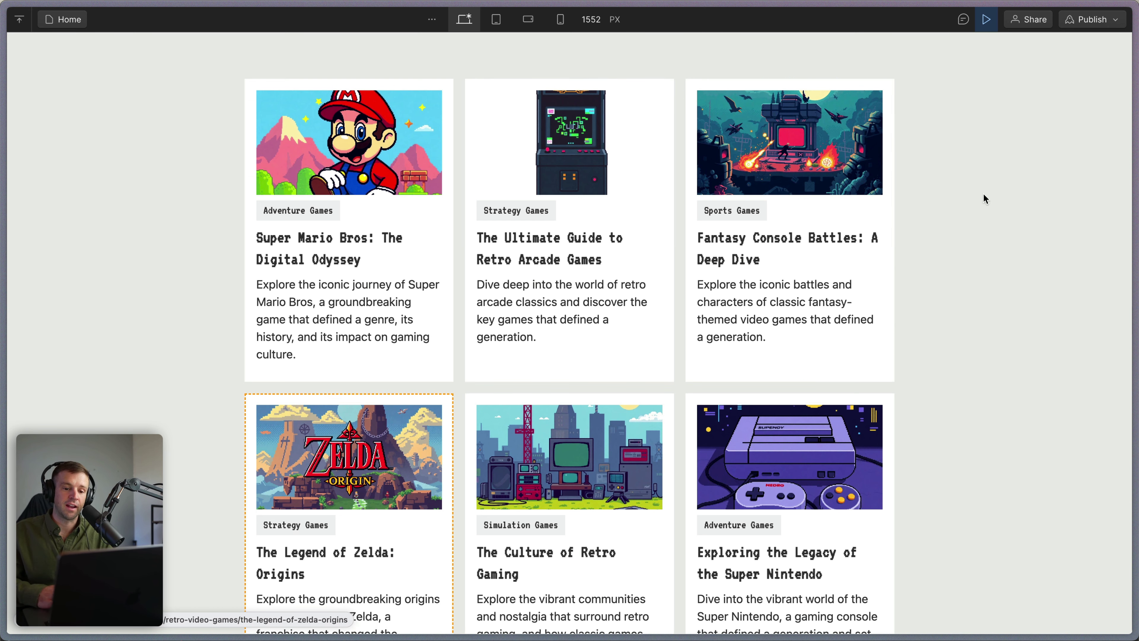
left_click(986, 19)
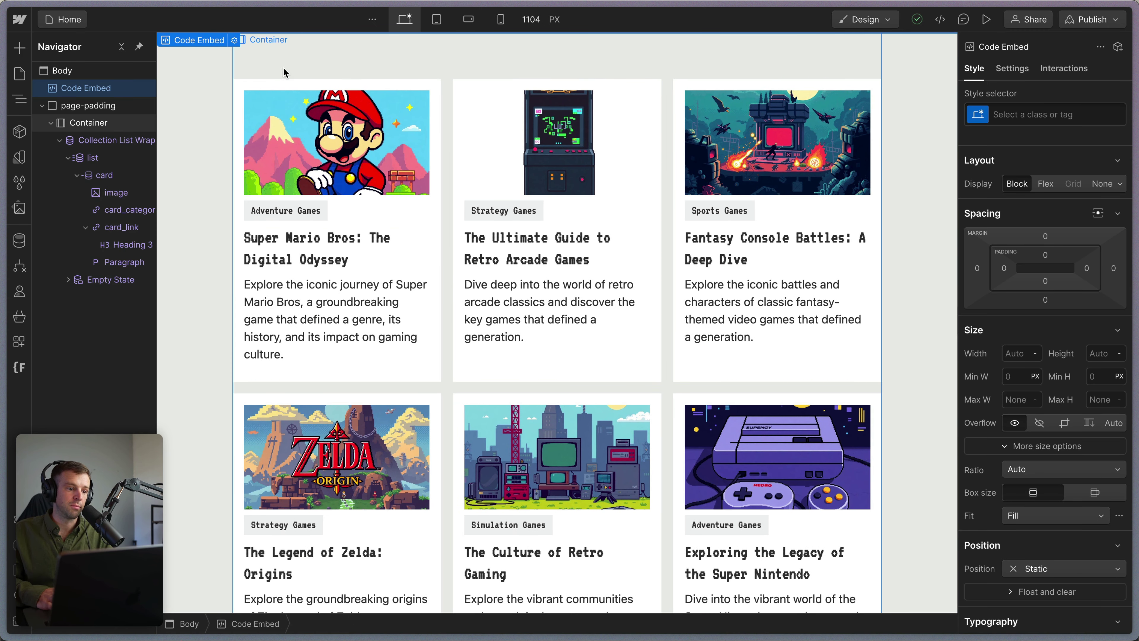
Reopen the embed code and look over the whole .card_category-link block.
left_click(235, 41)
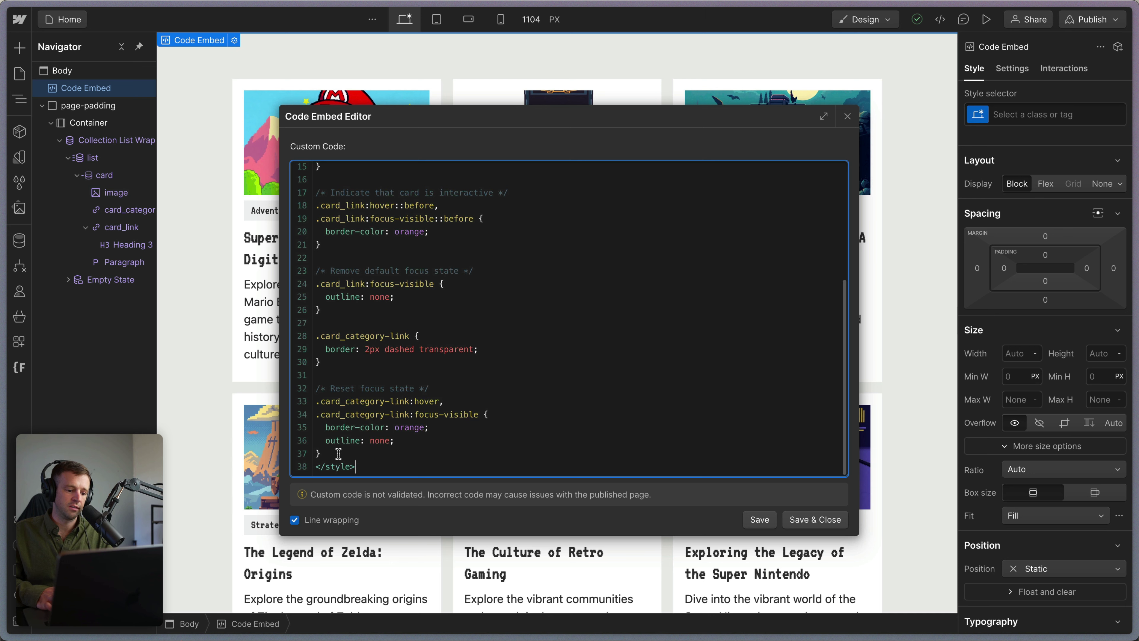
left_click_drag(338, 454, 307, 343)
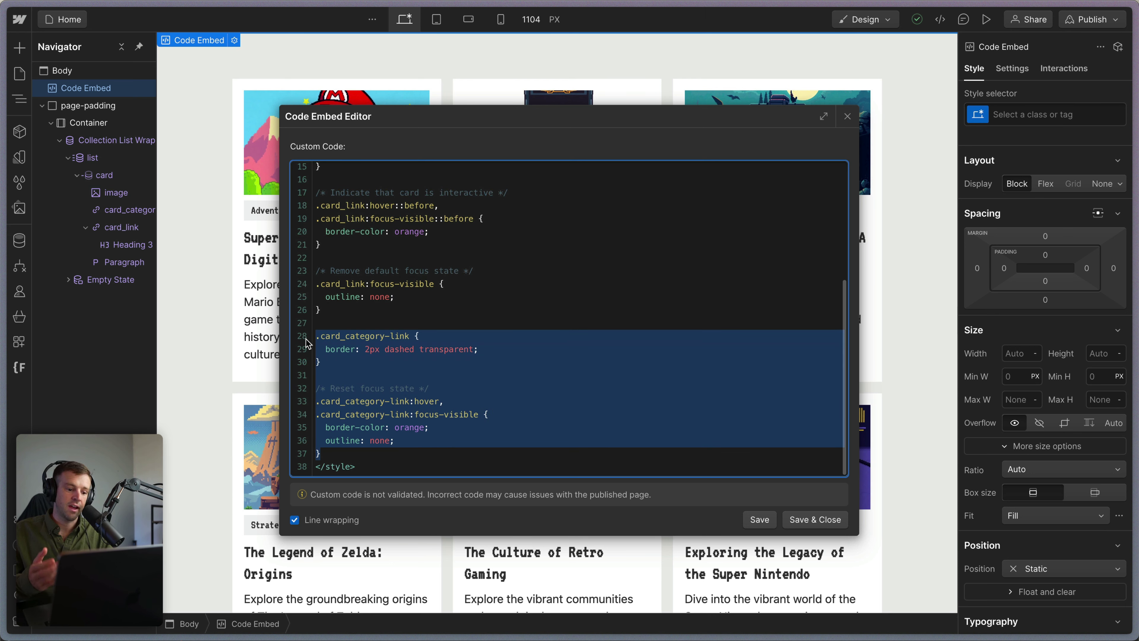
scroll(481, 338, "up", 1)
scroll(481, 339, "up", 5)
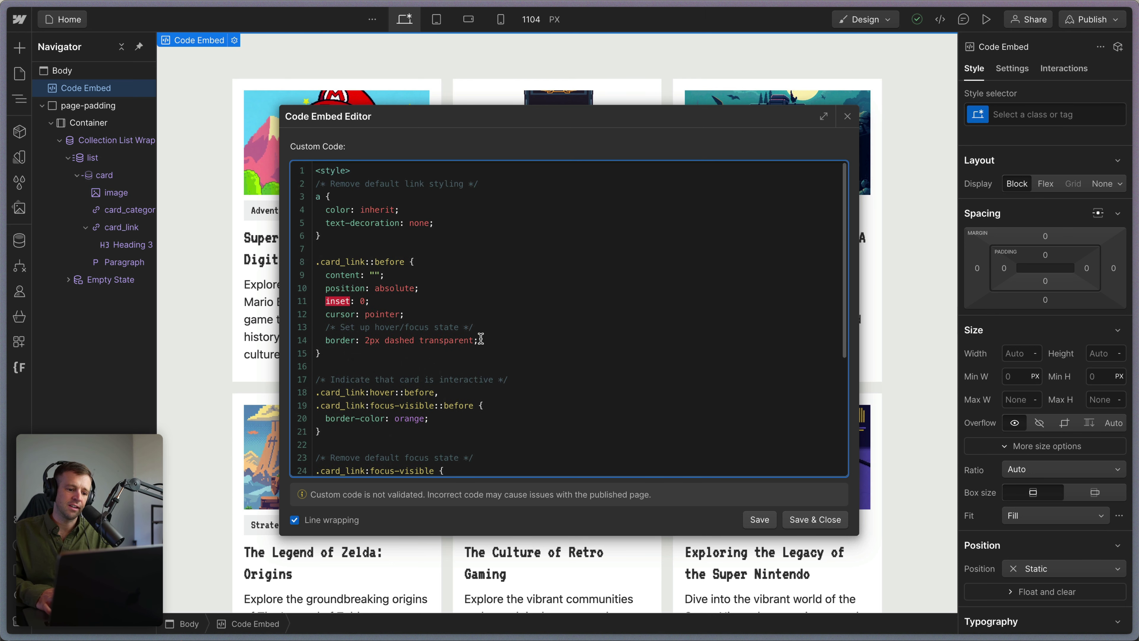
scroll(481, 339, "down", 5)
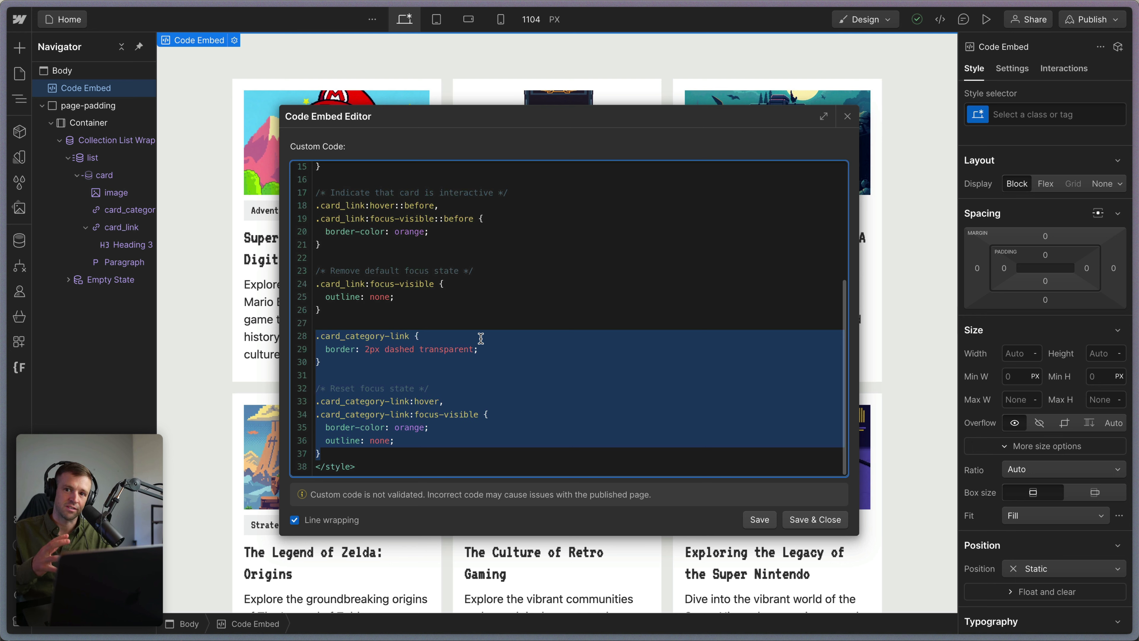
left_click(475, 370)
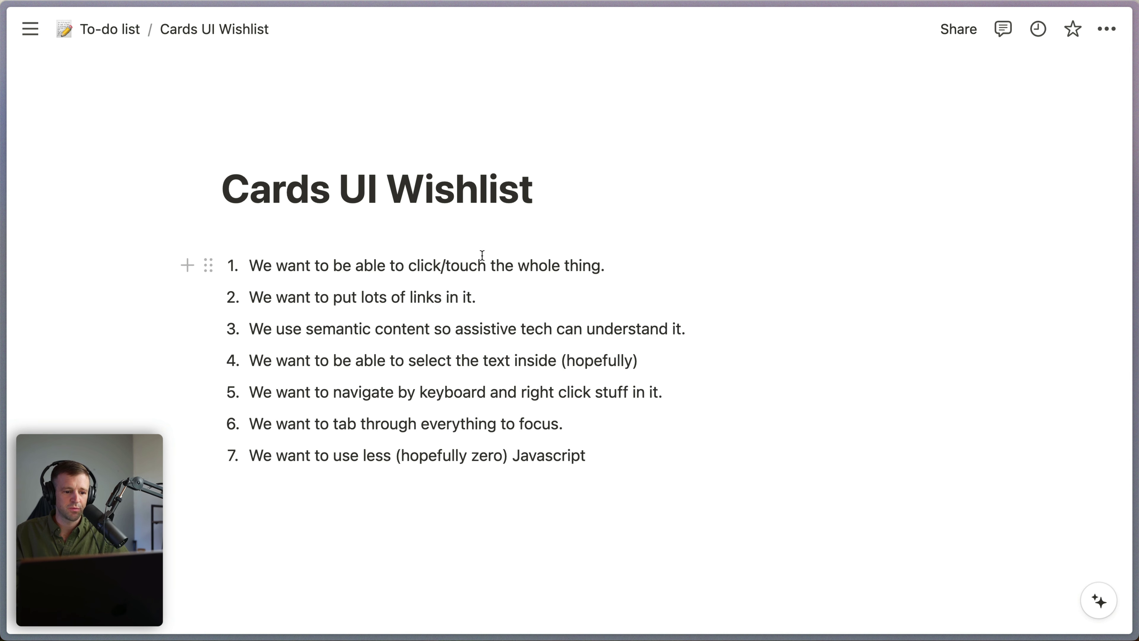
Strike through the first, second and third Cards UI Wishlist items with Cmd+Shift+S.
triple_click(482, 255)
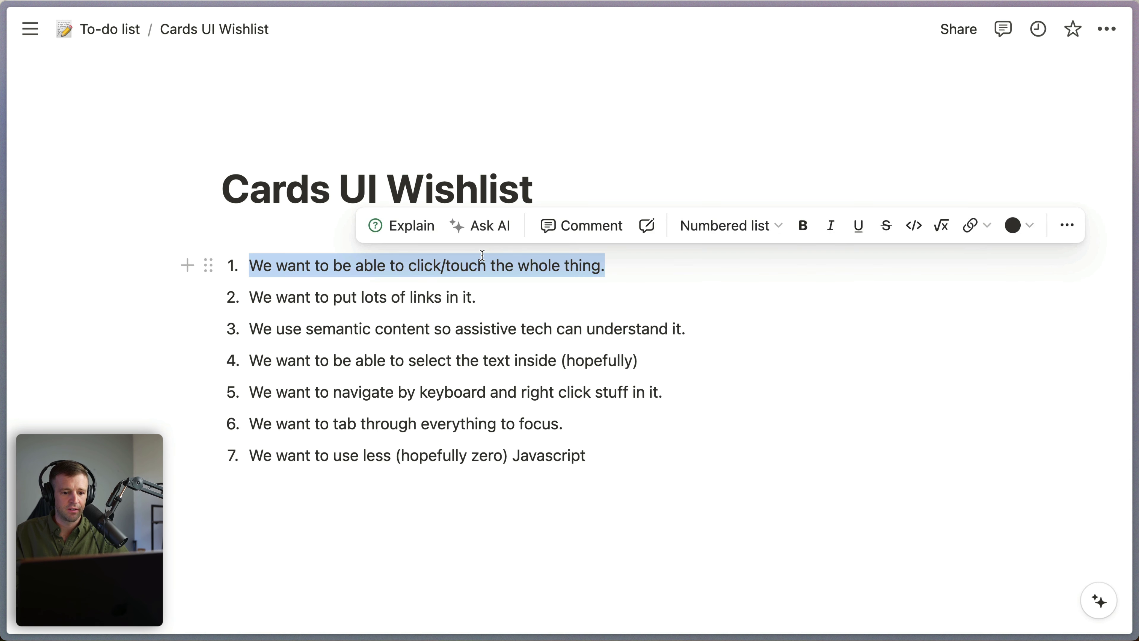
key("super+shift+s")
double_click(420, 300)
triple_click(419, 300)
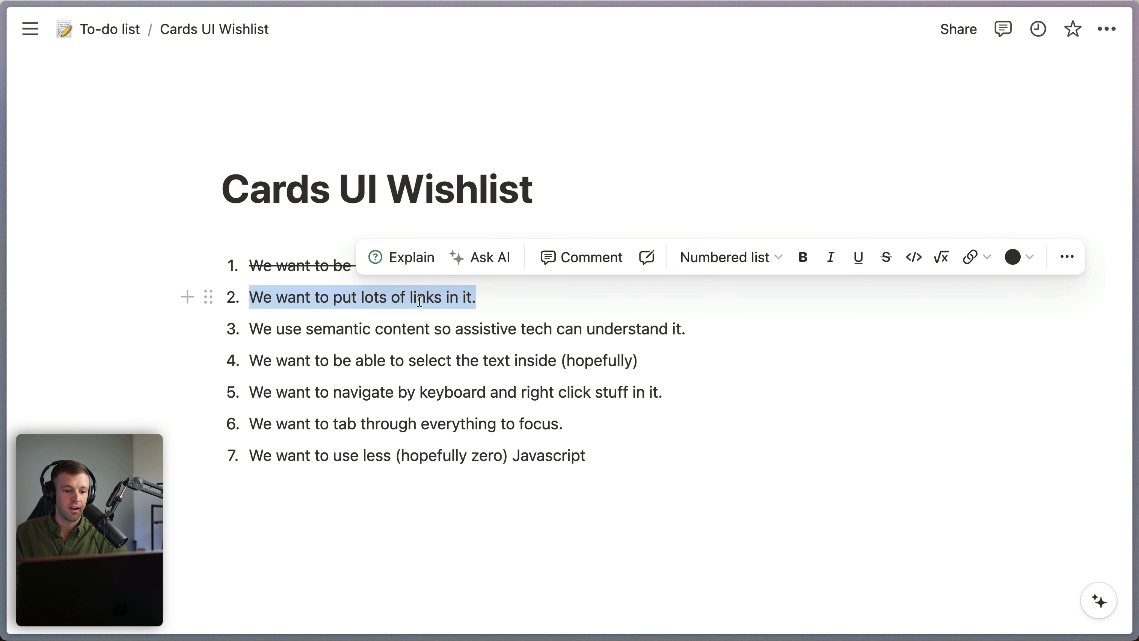
key("super+shift+s")
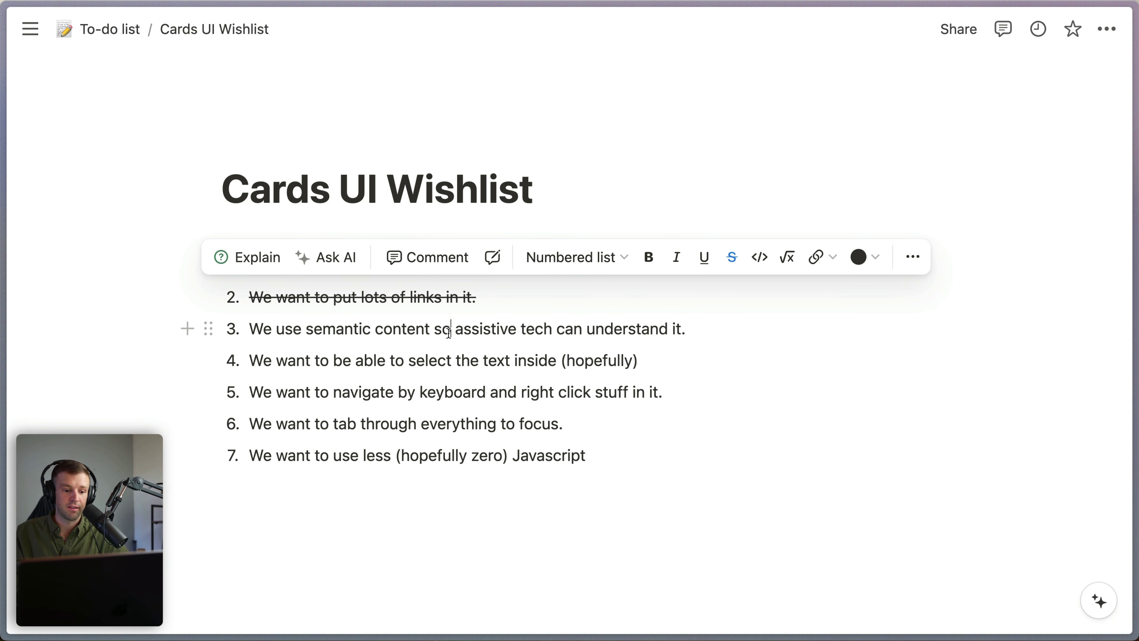
triple_click(449, 332)
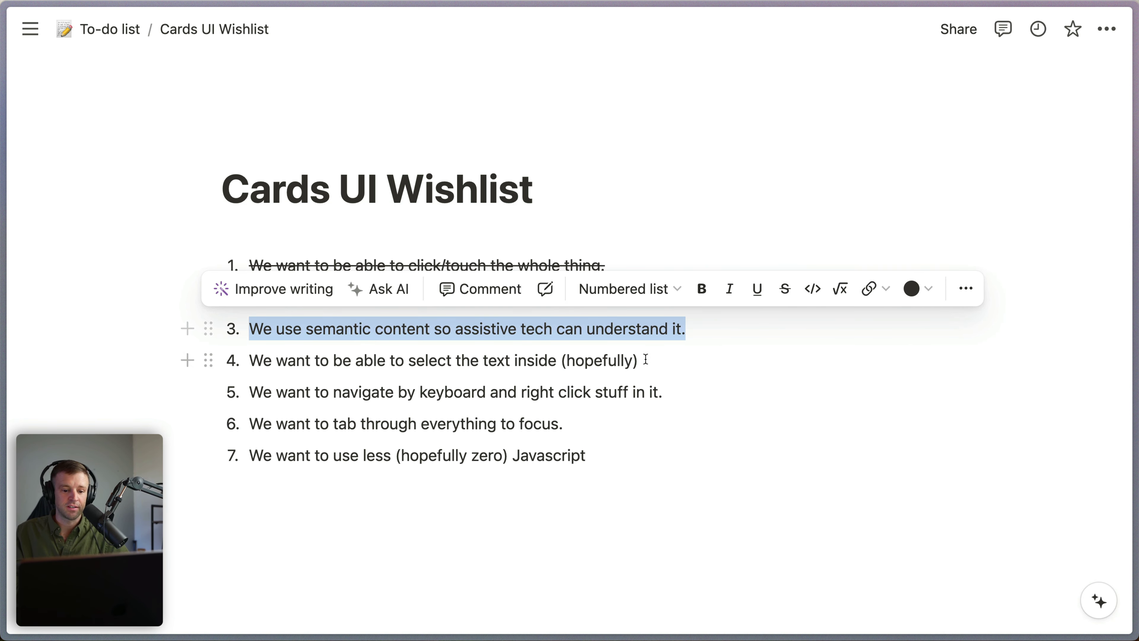
key("super+shift+s")
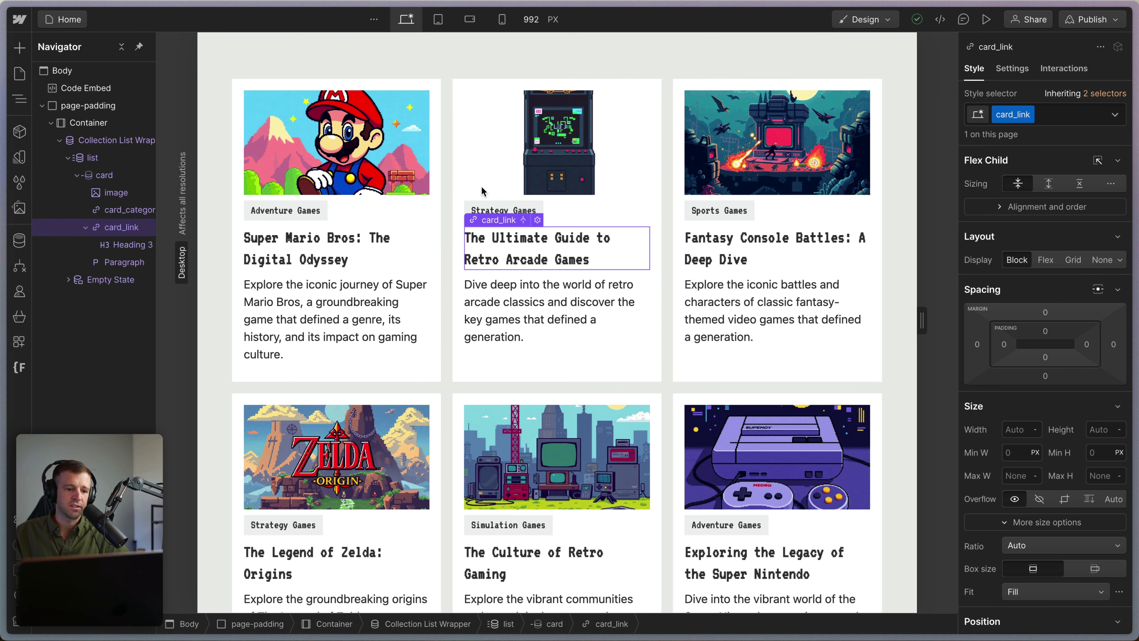
Wrap the card image in a Div Block tagged Article, then undo so the image sits directly in the card.
left_click(110, 175)
left_click(1009, 70)
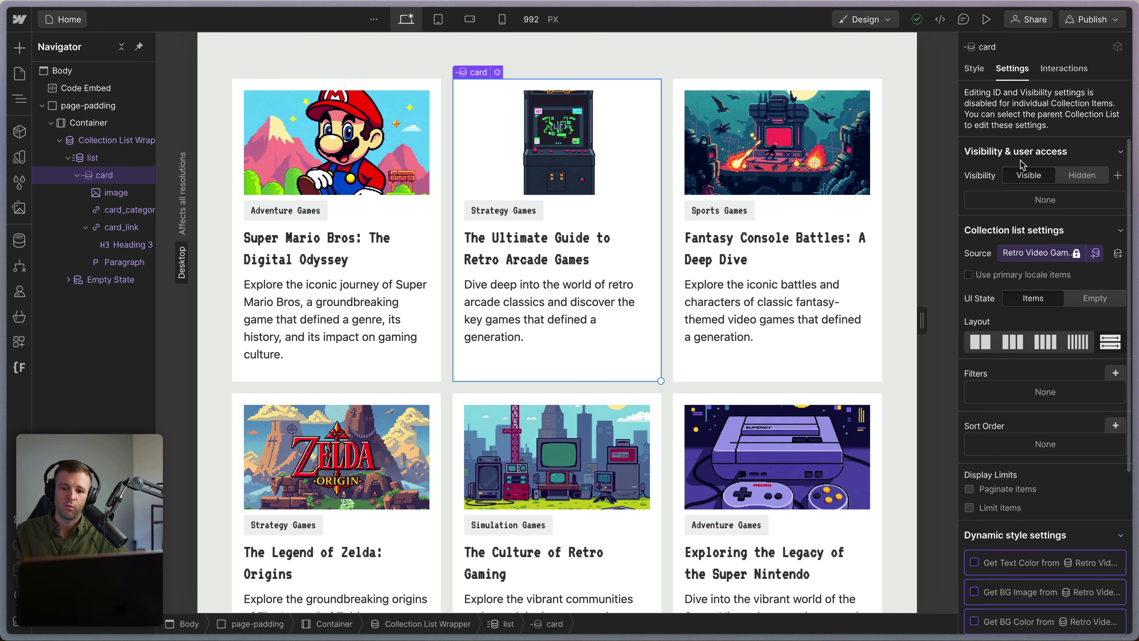
scroll(1032, 270, "down", 3)
scroll(1032, 269, "up", 3)
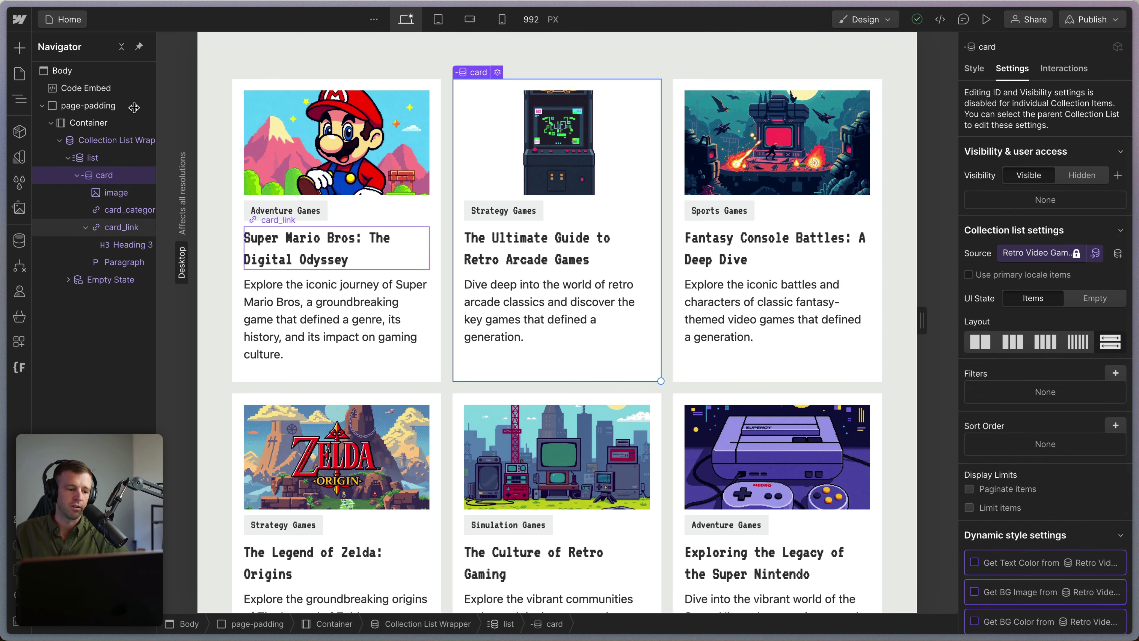
left_click(116, 193)
key("super+alt+g")
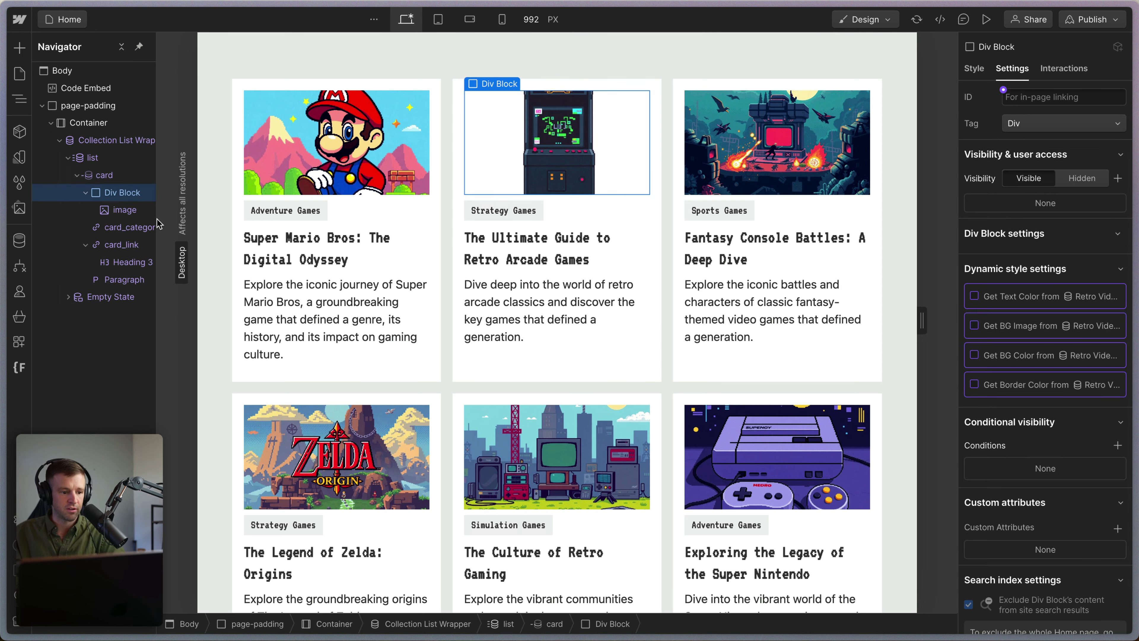
left_click(1032, 123)
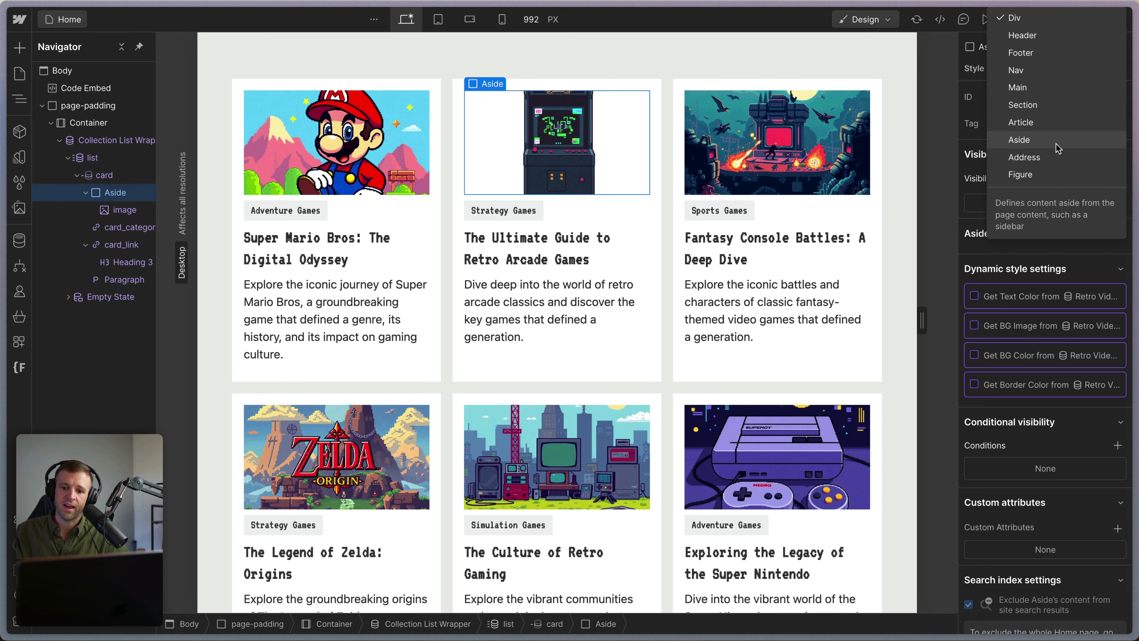
left_click(1025, 127)
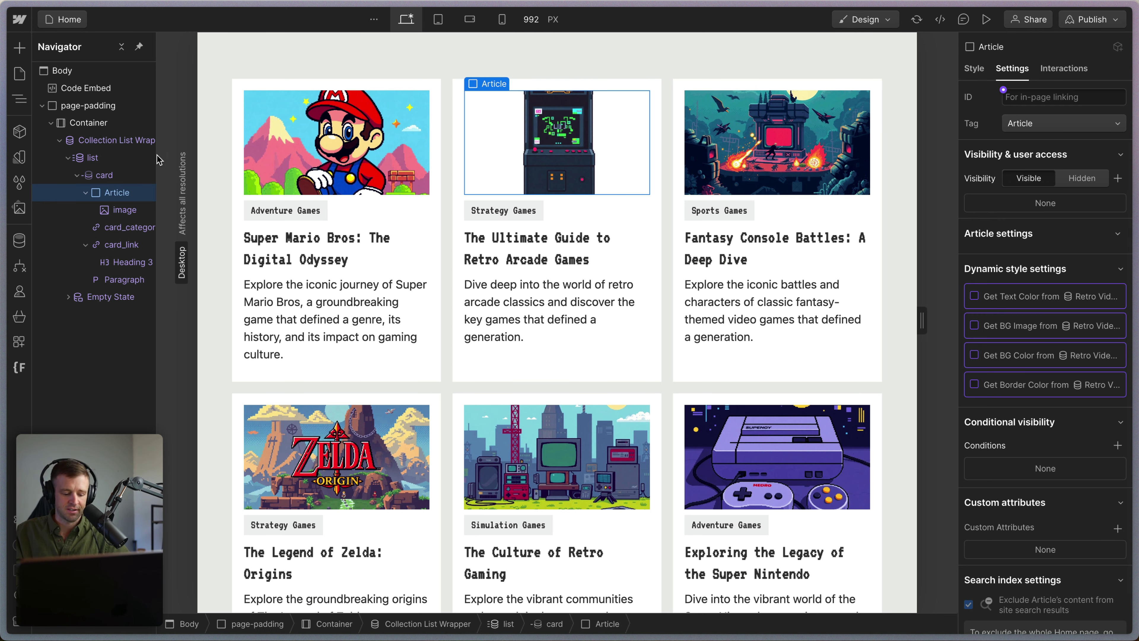
key("super+z")
key("super+z")
key("super+z")
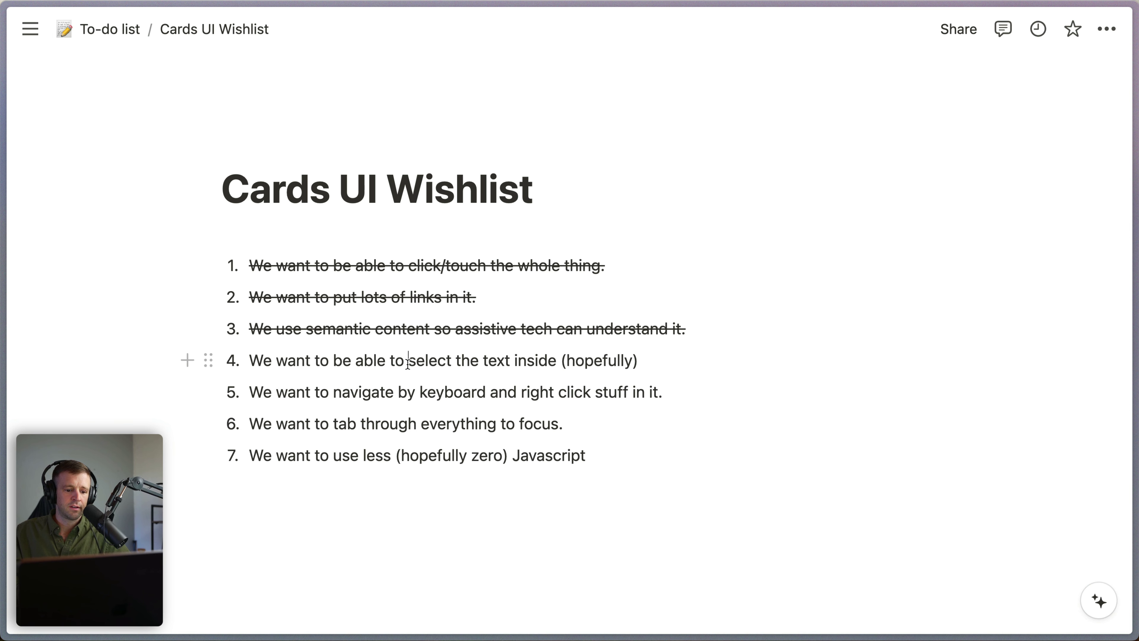
Strike through wishlist items 5, 6 and 7, leave item 4 unstruck, and clear the selection.
triple_click(409, 363)
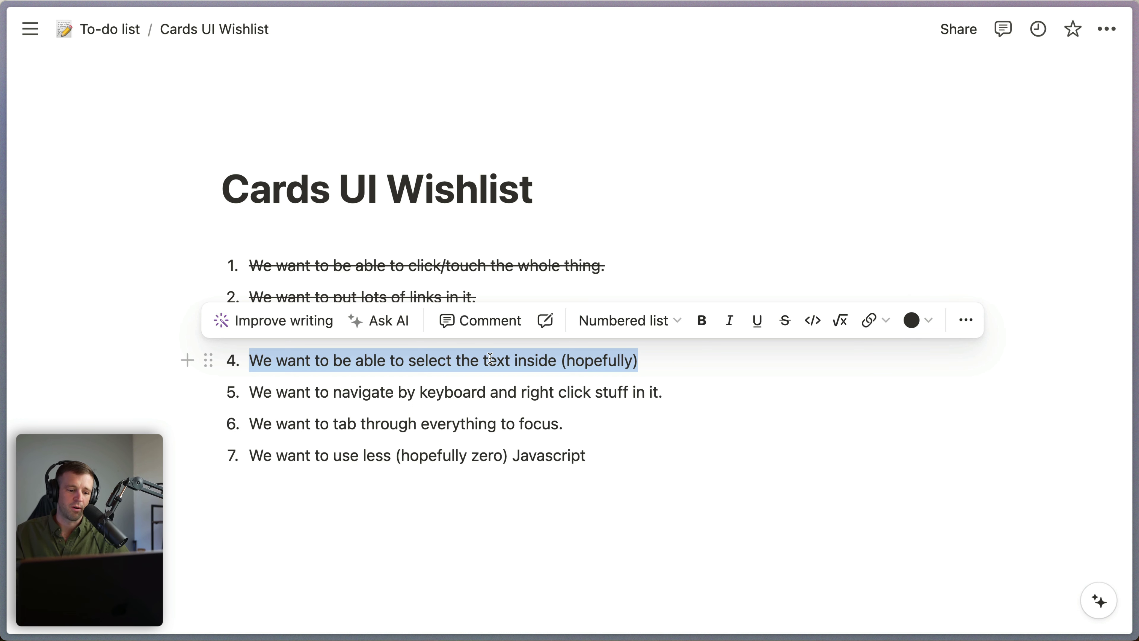
triple_click(441, 398)
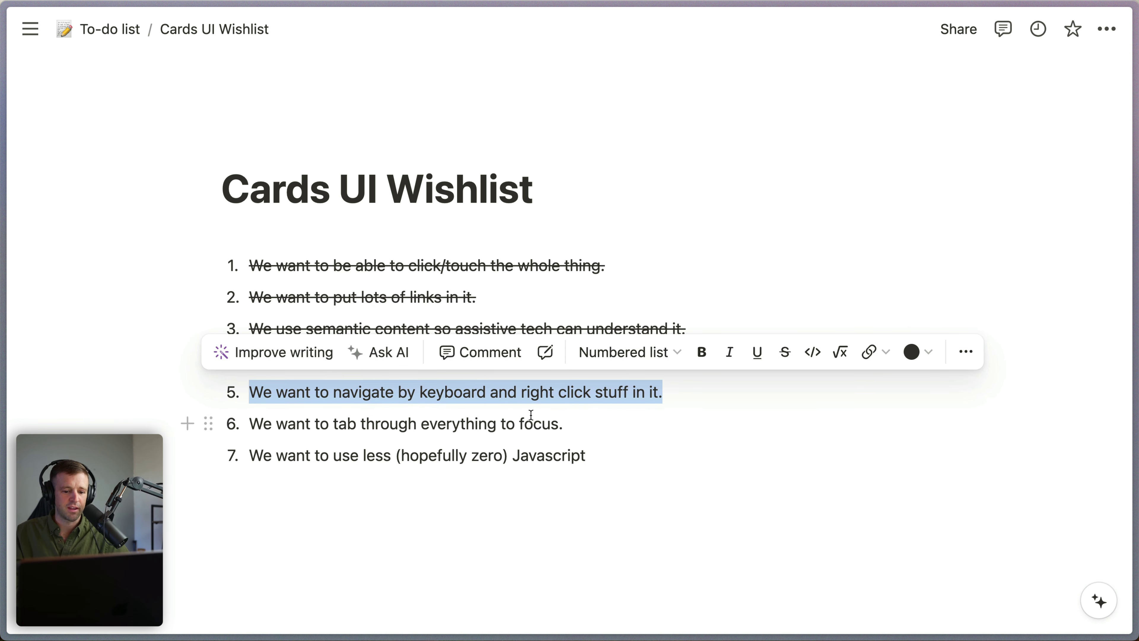
key("super+shift+s")
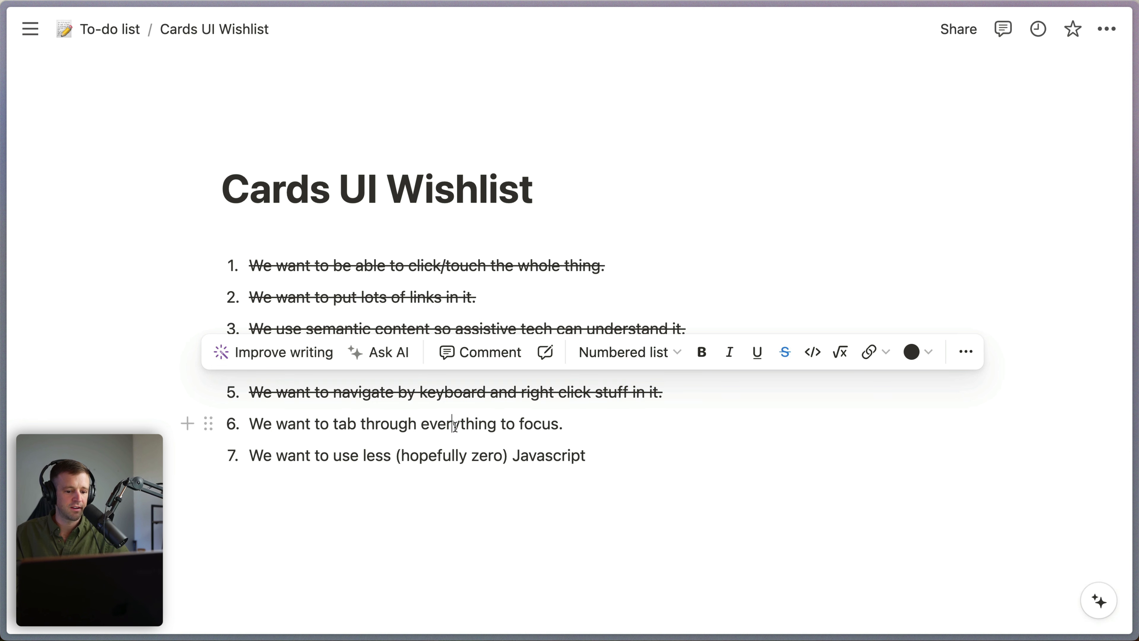
triple_click(456, 427)
key("super+shift+s")
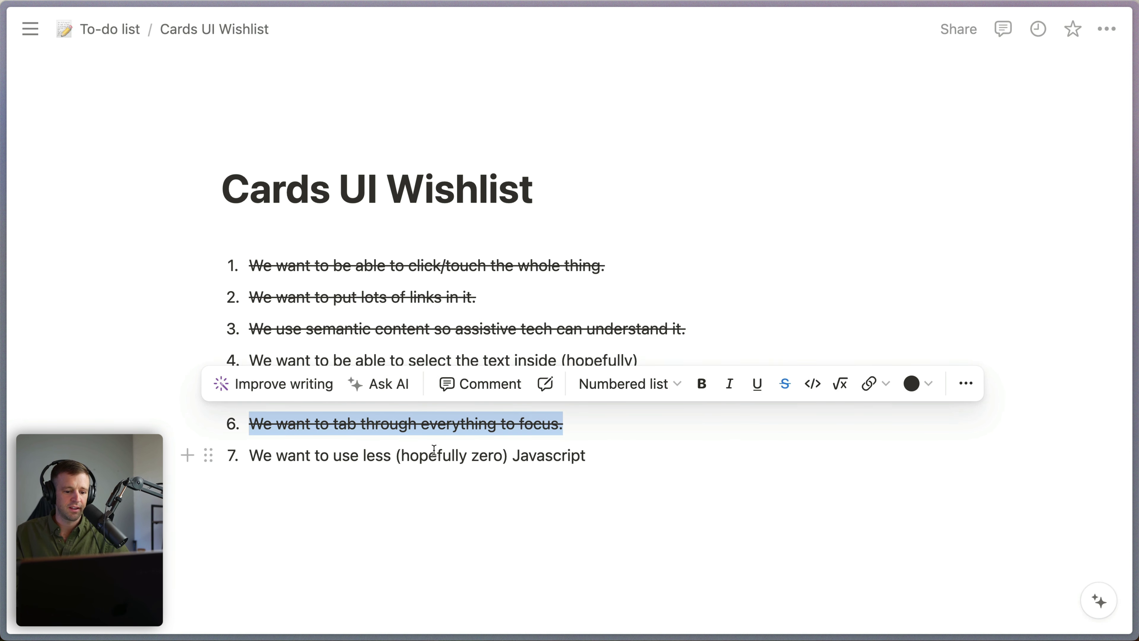
triple_click(433, 454)
key("super+shift+s")
left_click(587, 472)
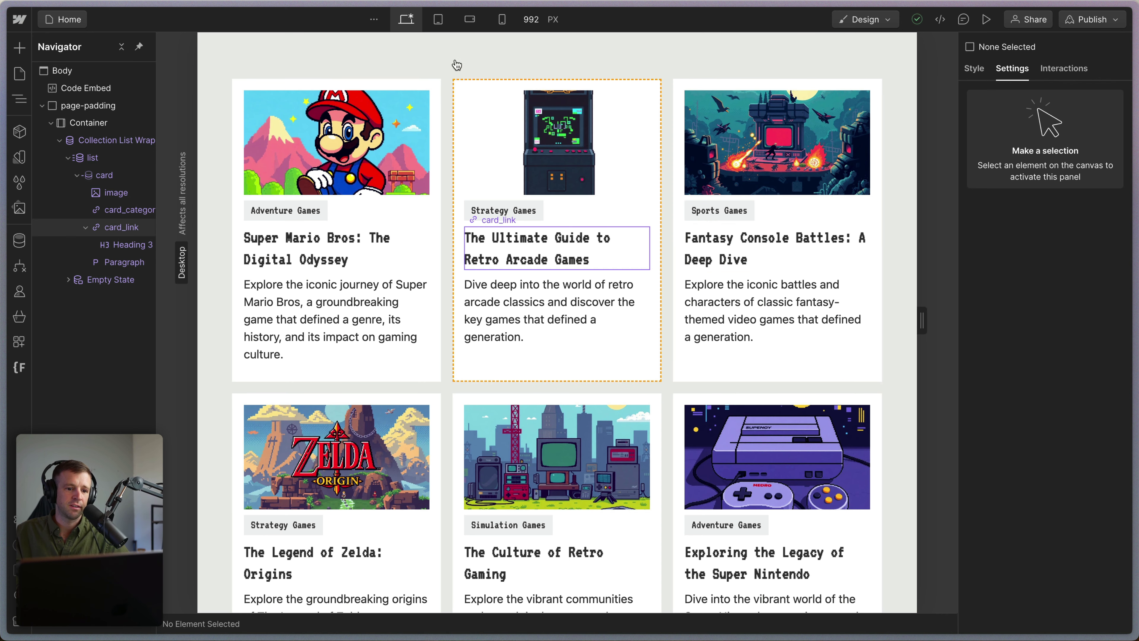
left_click(437, 19)
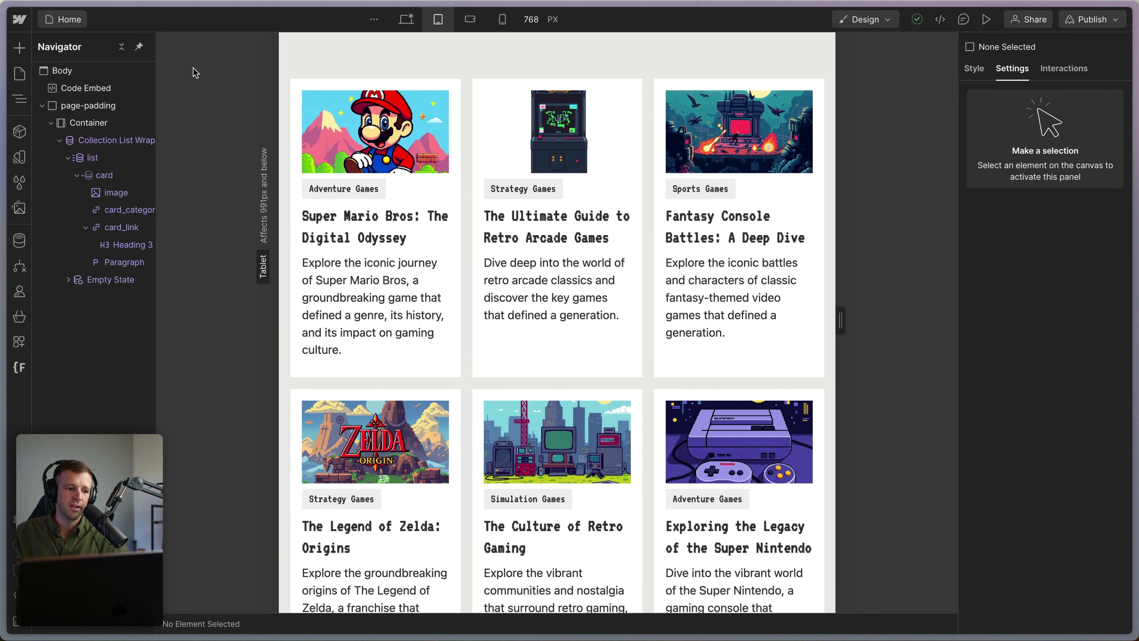
left_click(648, 135)
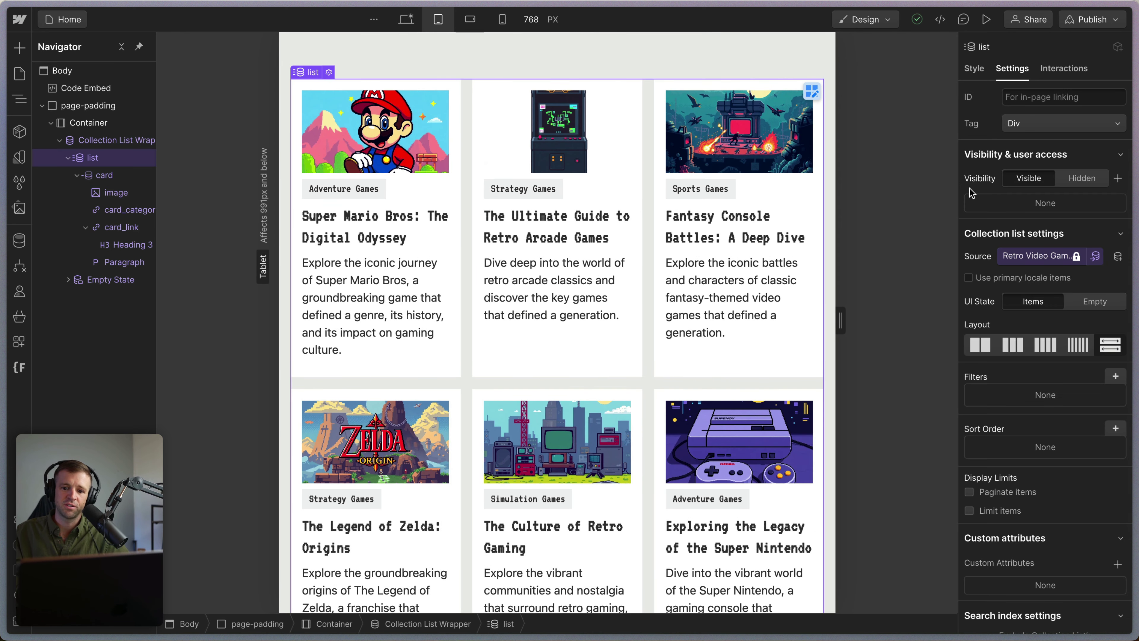
left_click(974, 68)
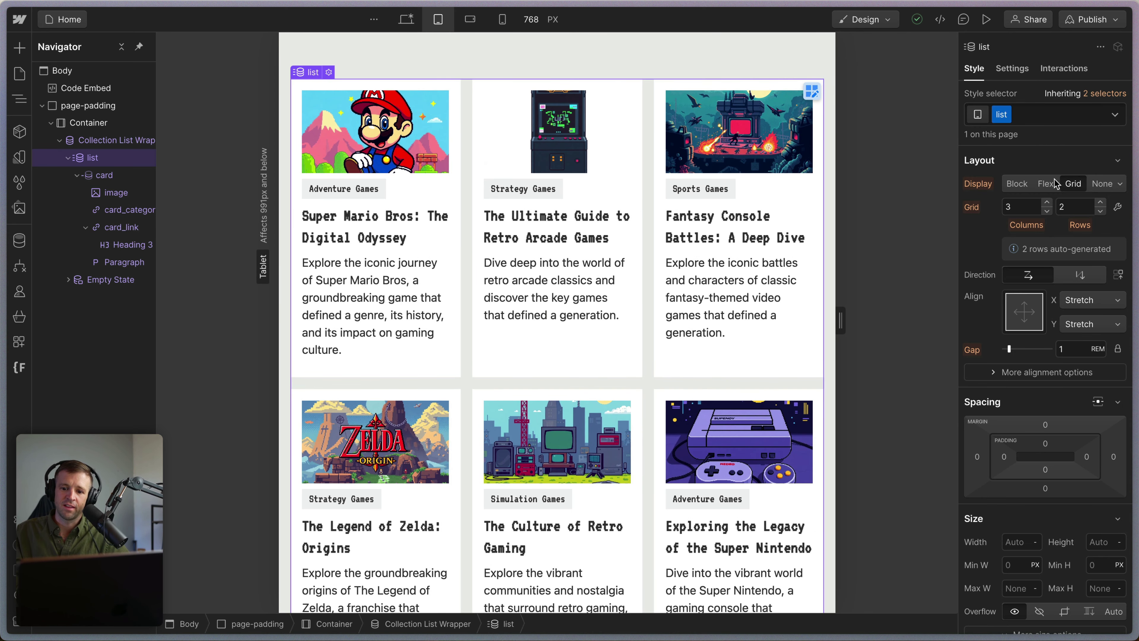
left_click(1047, 211)
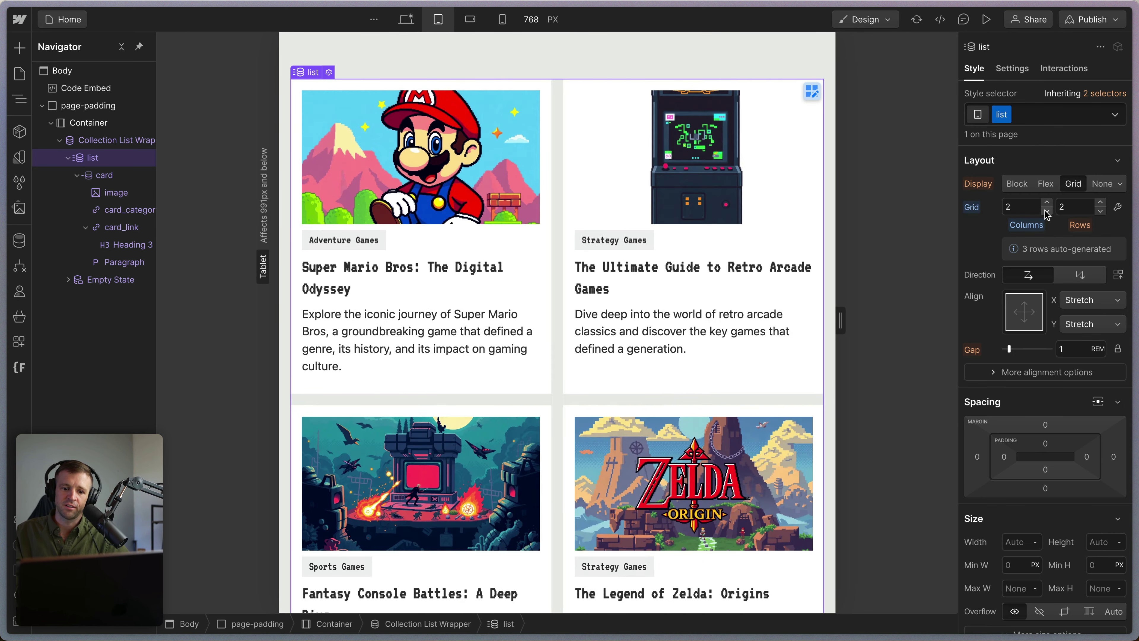
left_click(1047, 202)
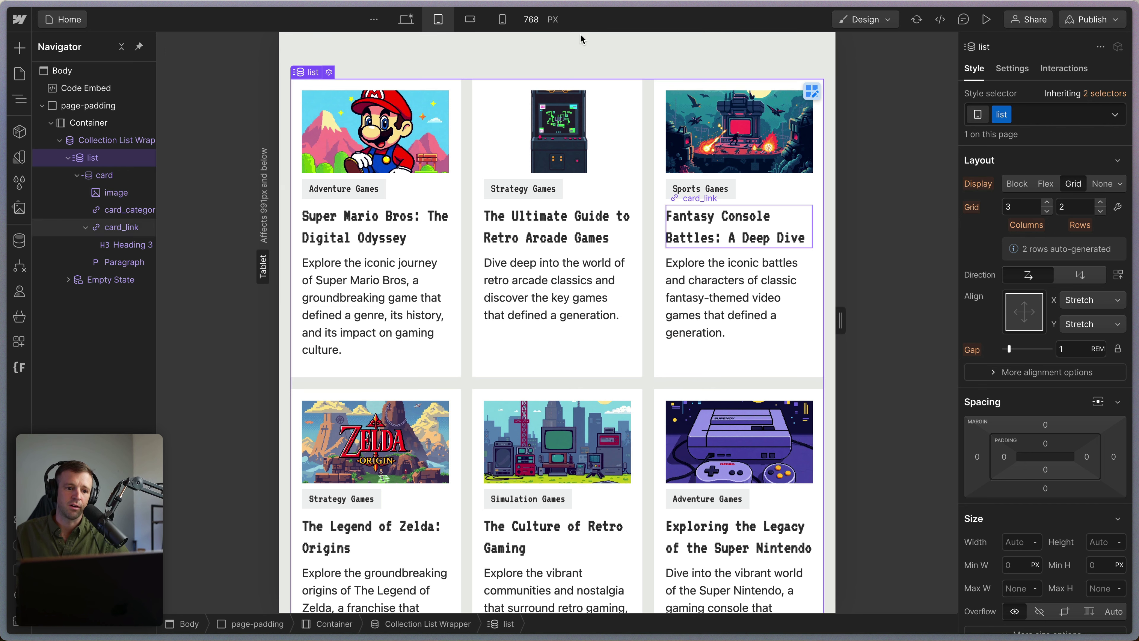
left_click(406, 19)
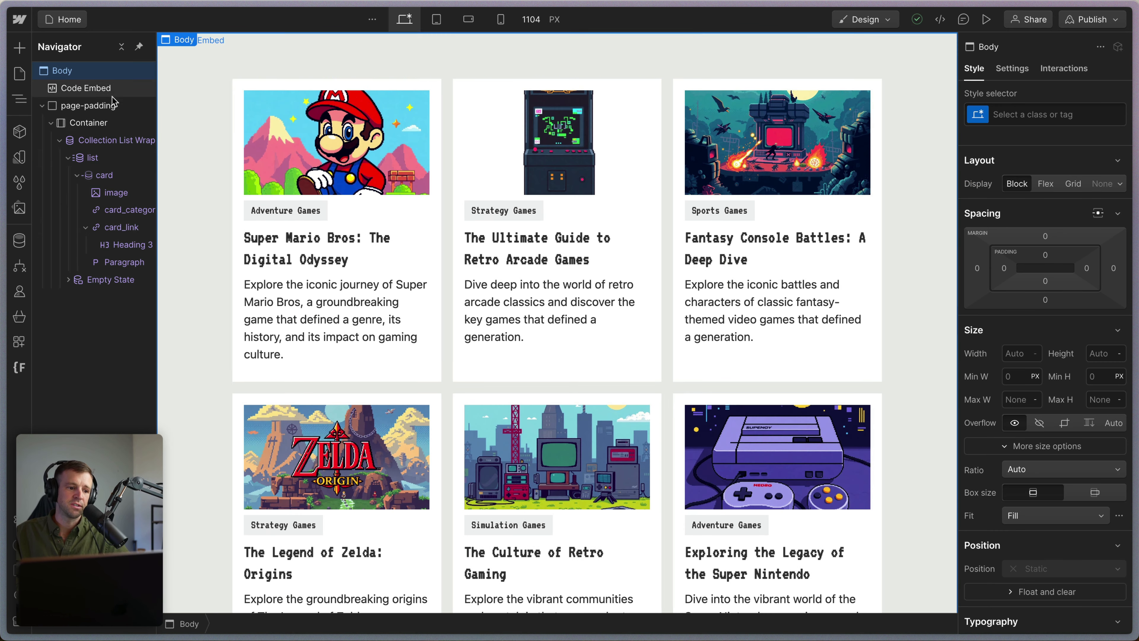
Add a grid-template-columns custom property to the list and paste repeat(auto-fit, minmax(18rem, 1fr)).
left_click(667, 116)
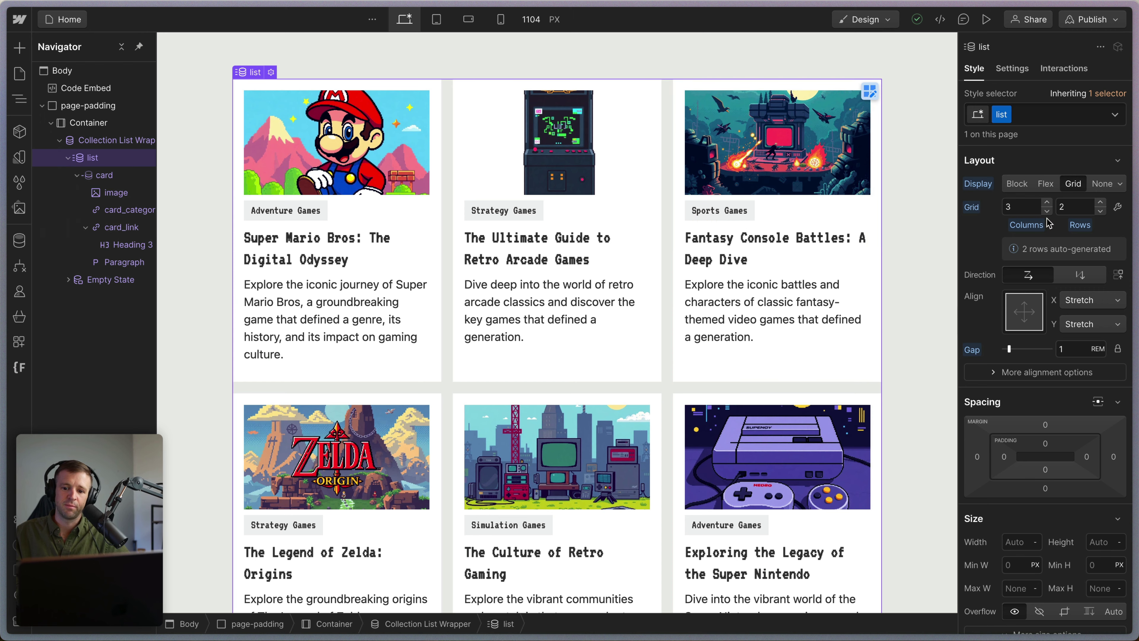
scroll(1047, 224, "down", 10)
left_click(989, 543)
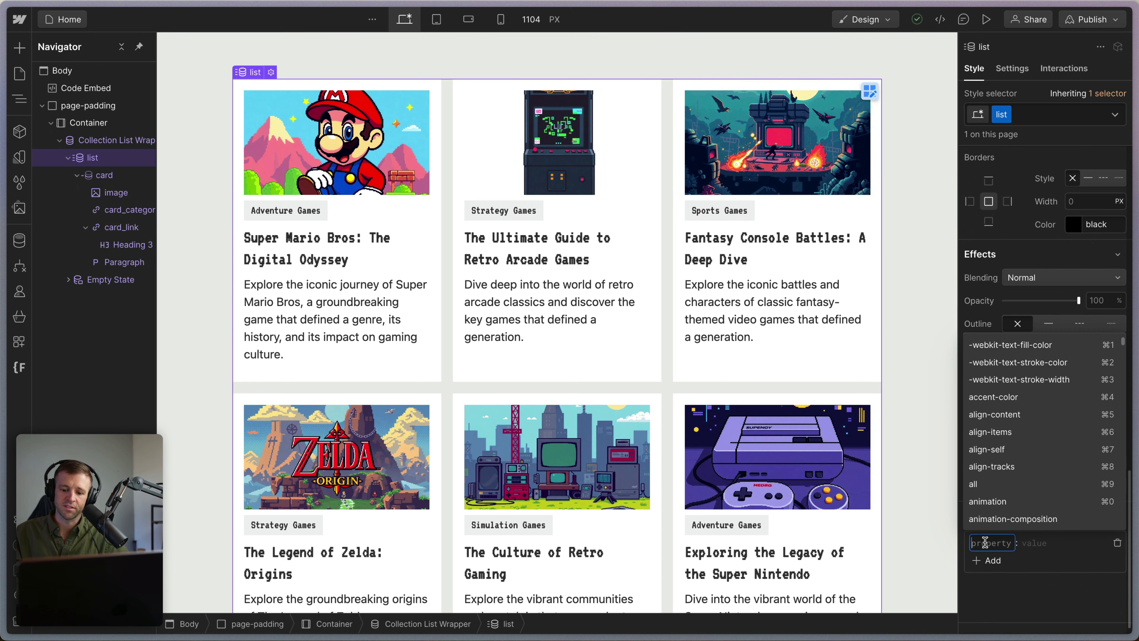
type("grid-tem")
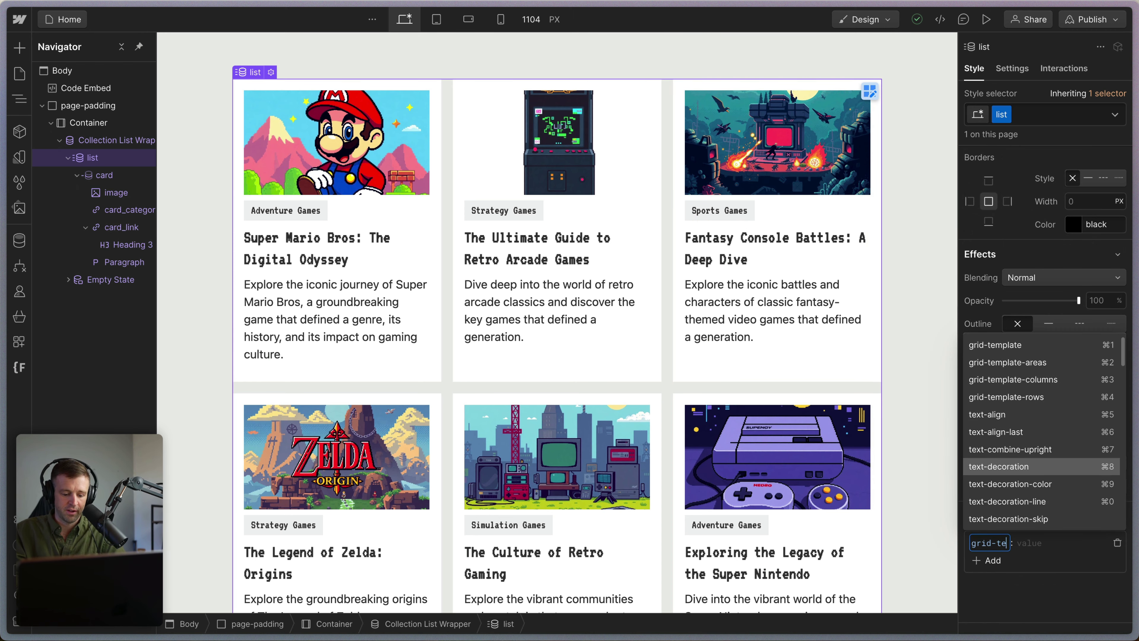
left_click(1041, 448)
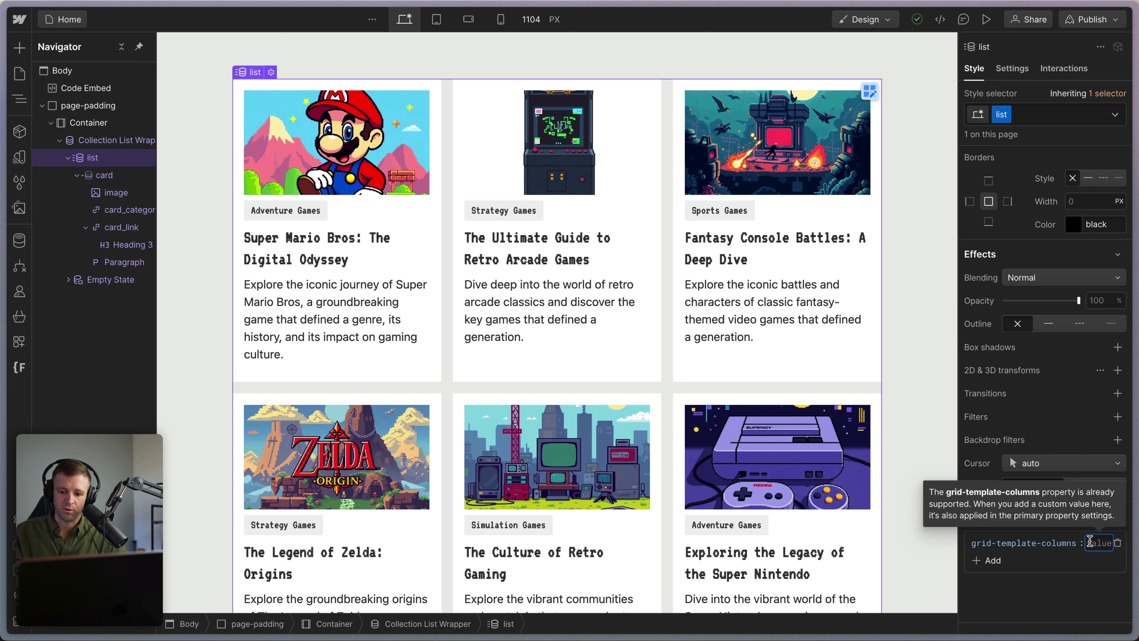
type("repeat(auto-fit, minmax(18rem, 1fr))")
Check the auto-fit part and the 18rem minimum column width, then commit the value.
left_click(1002, 561)
key("super+a")
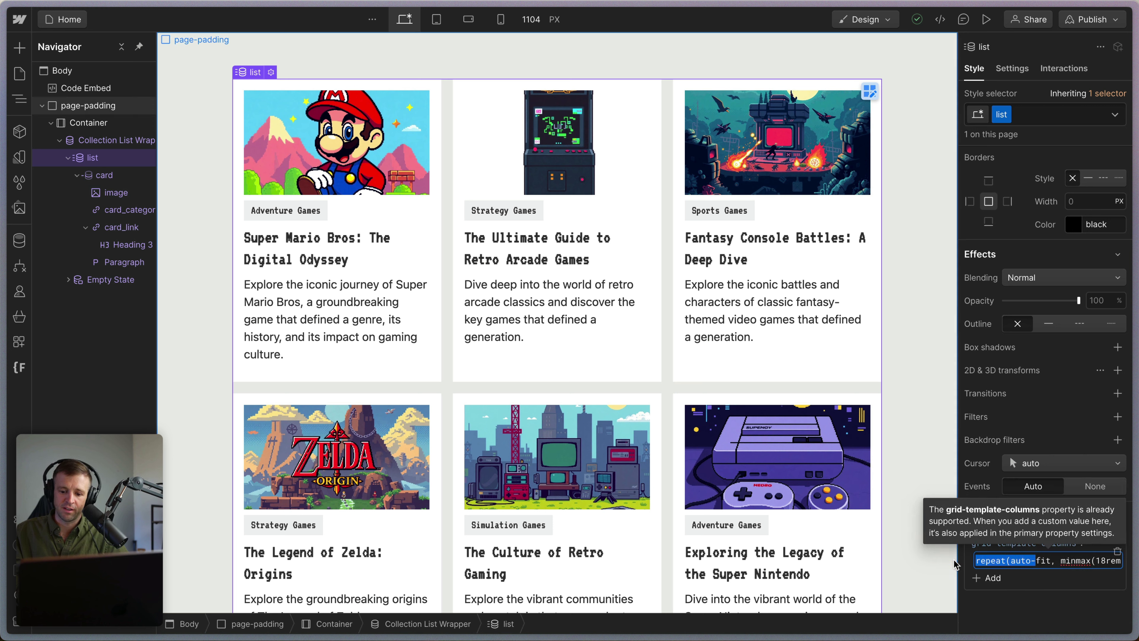
left_click_drag(1003, 561, 1125, 565)
left_click(1125, 564)
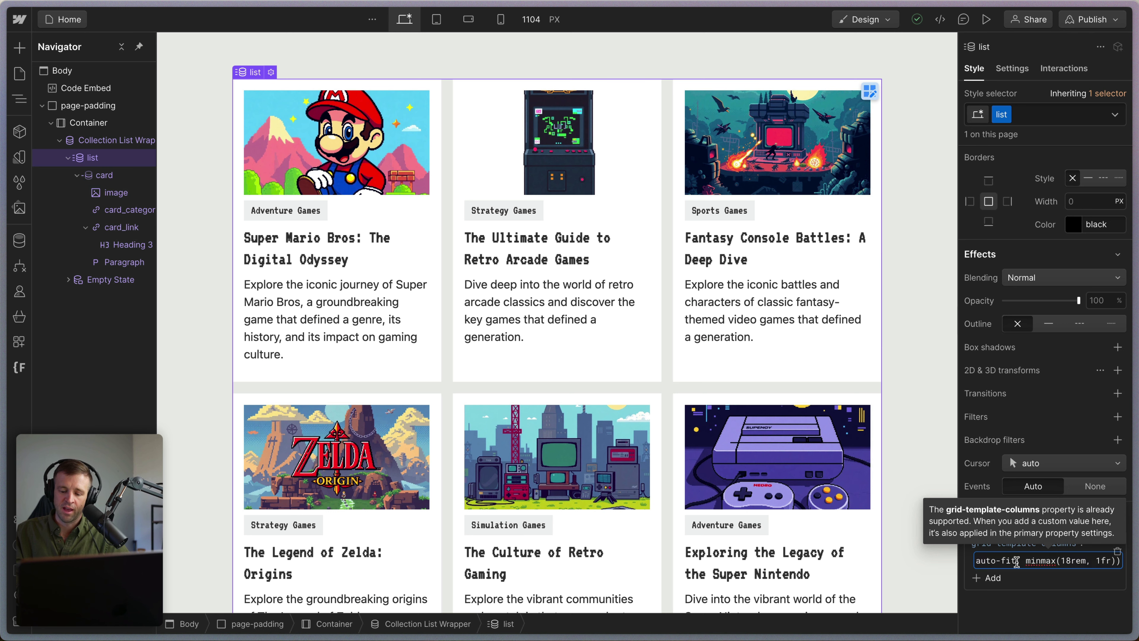
left_click_drag(1003, 561, 1058, 576)
scroll(1062, 563, "up", 1)
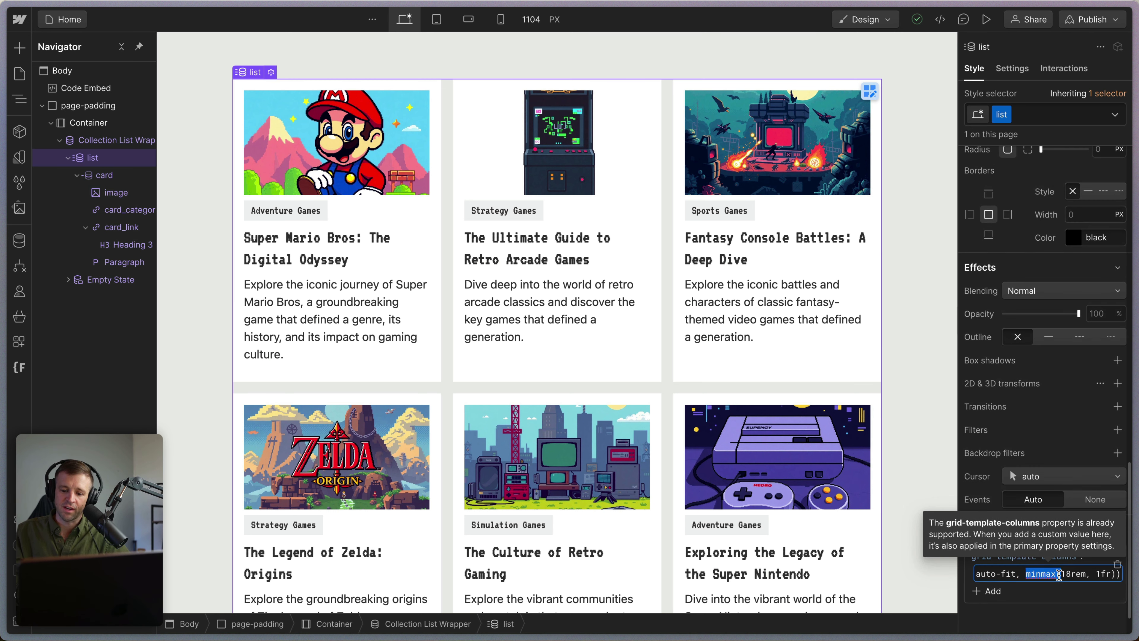
left_click(1070, 574)
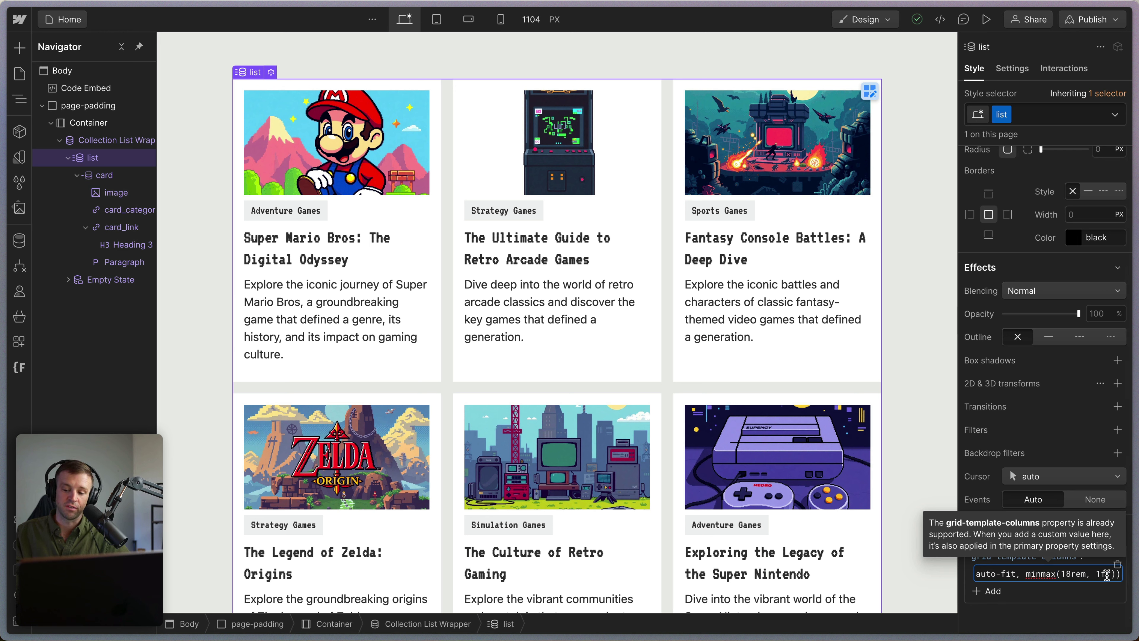
key("Return")
scroll(1032, 359, "up", 10)
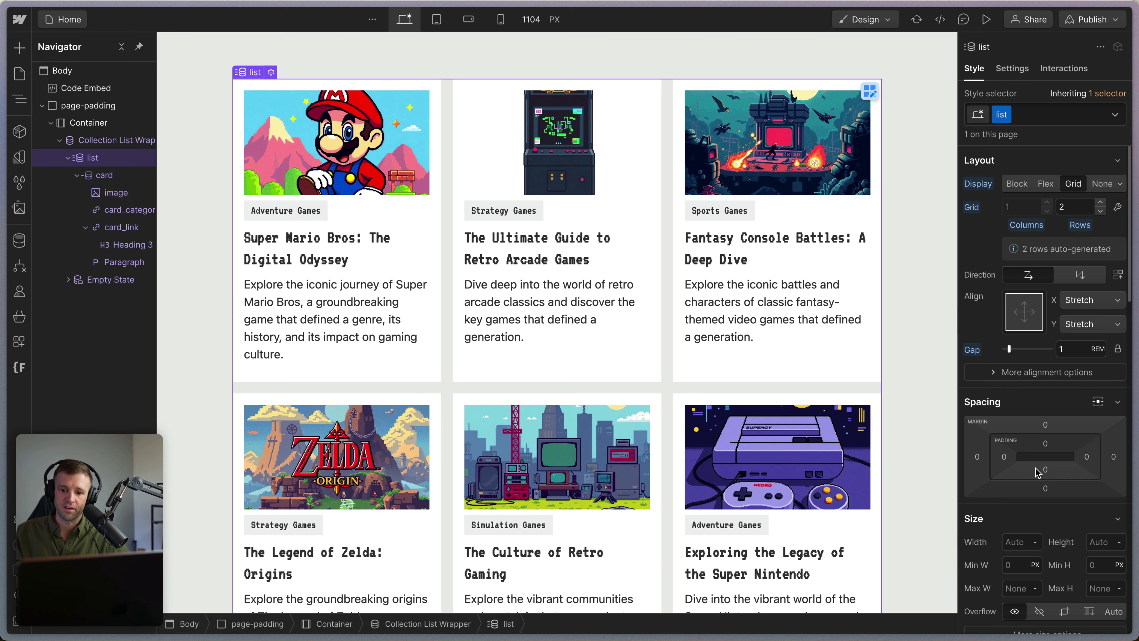
mouse_move(1017, 210)
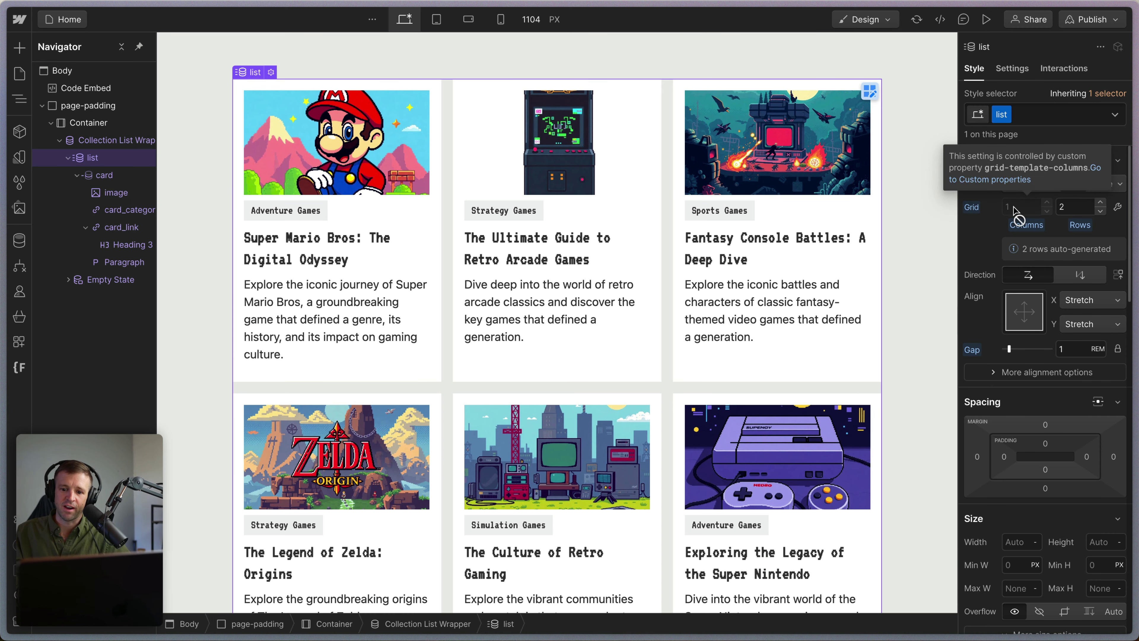
Narrow the preview to phone width so the cards drop to one column, then return to desktop view.
left_click(986, 19)
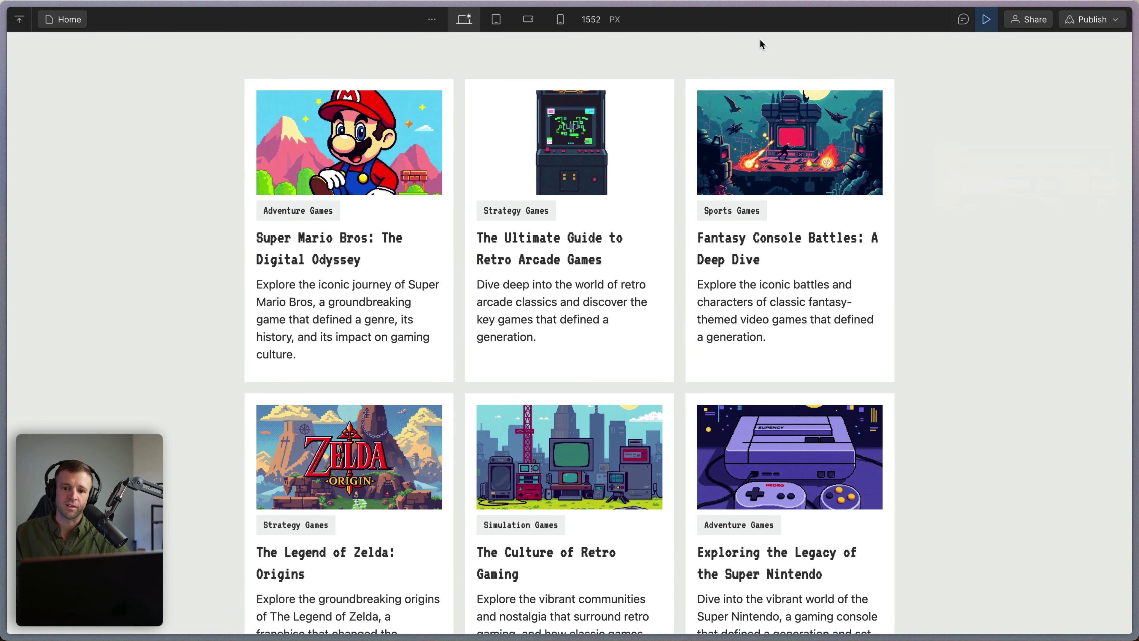
left_click_drag(1125, 283, 725, 282)
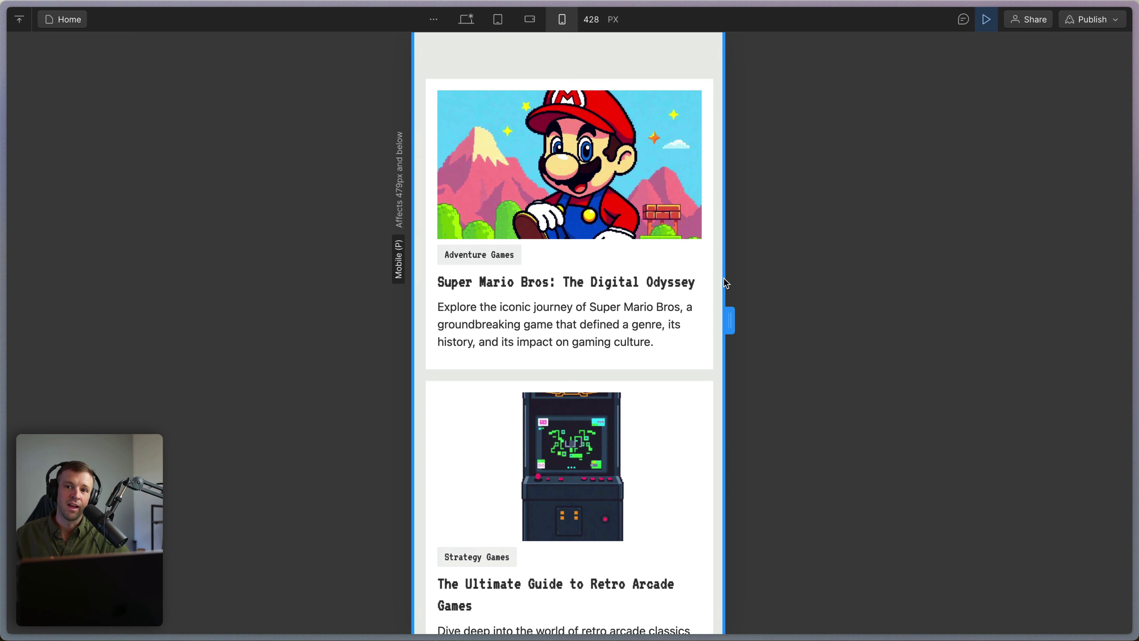
left_click(987, 19)
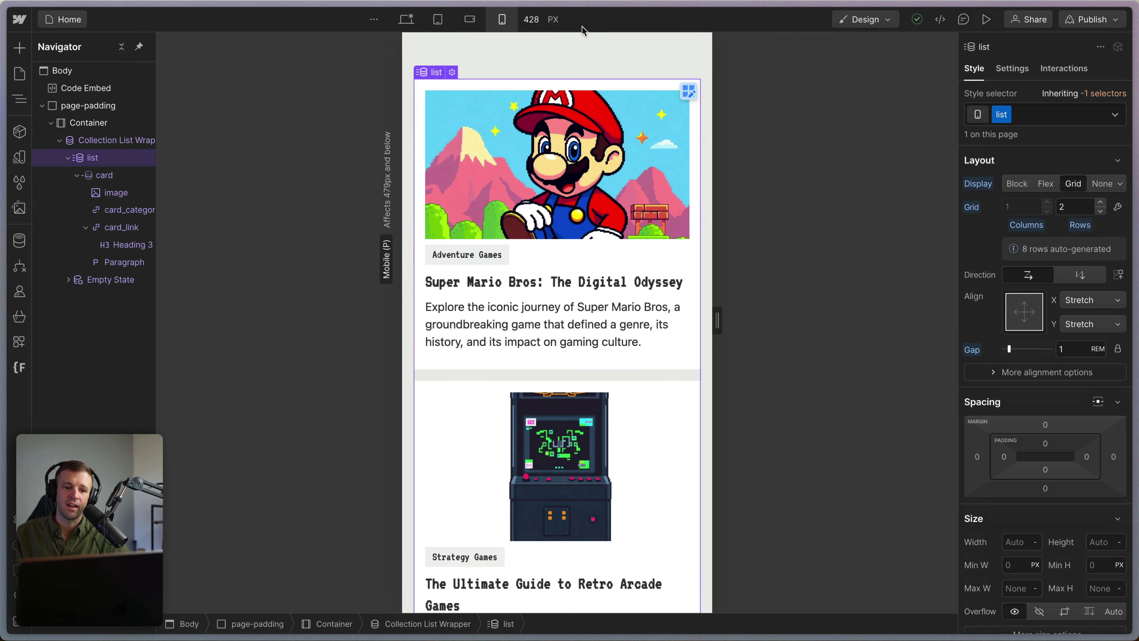
left_click(404, 19)
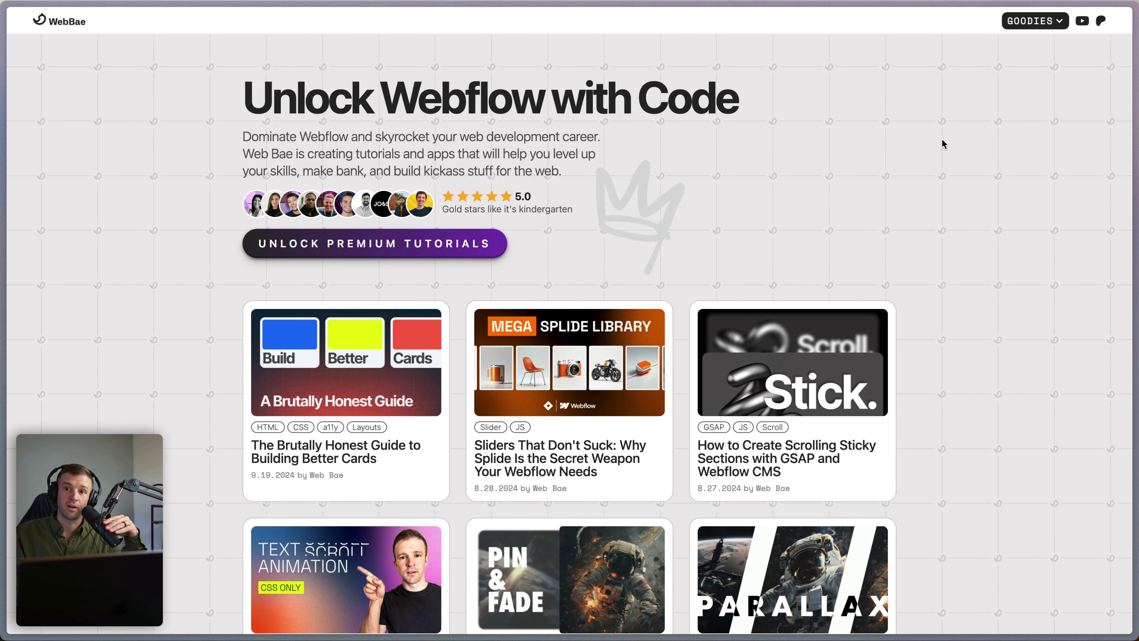
Go to Bae's Favorite CSS in the GOODIES menu's Free Resources to reach the CSS guide signup page.
left_click(1038, 22)
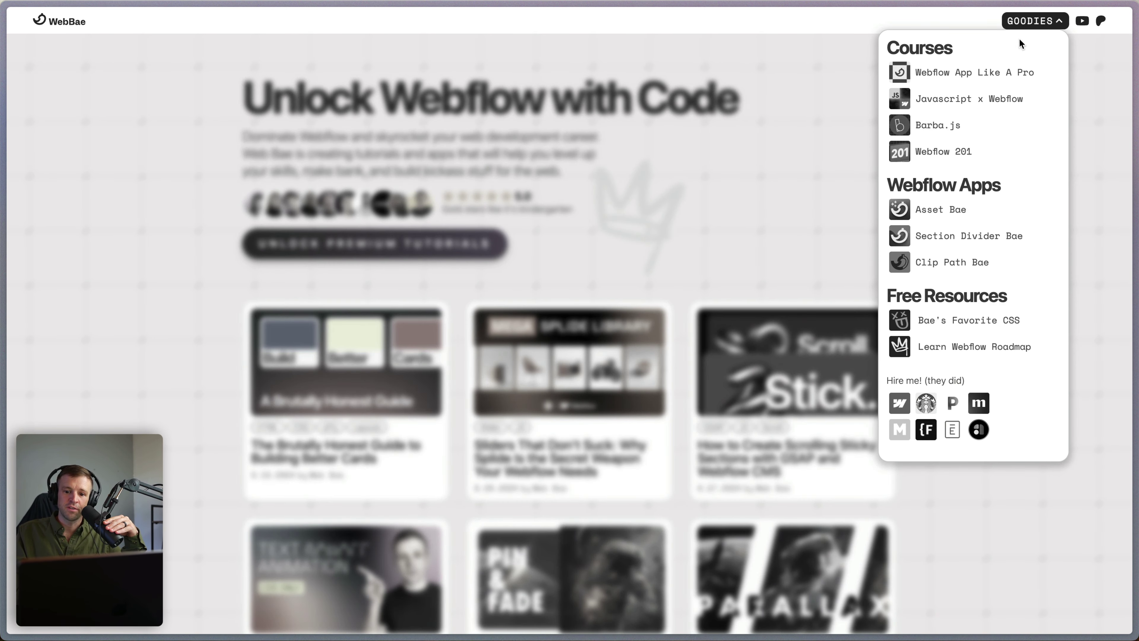
left_click(943, 322)
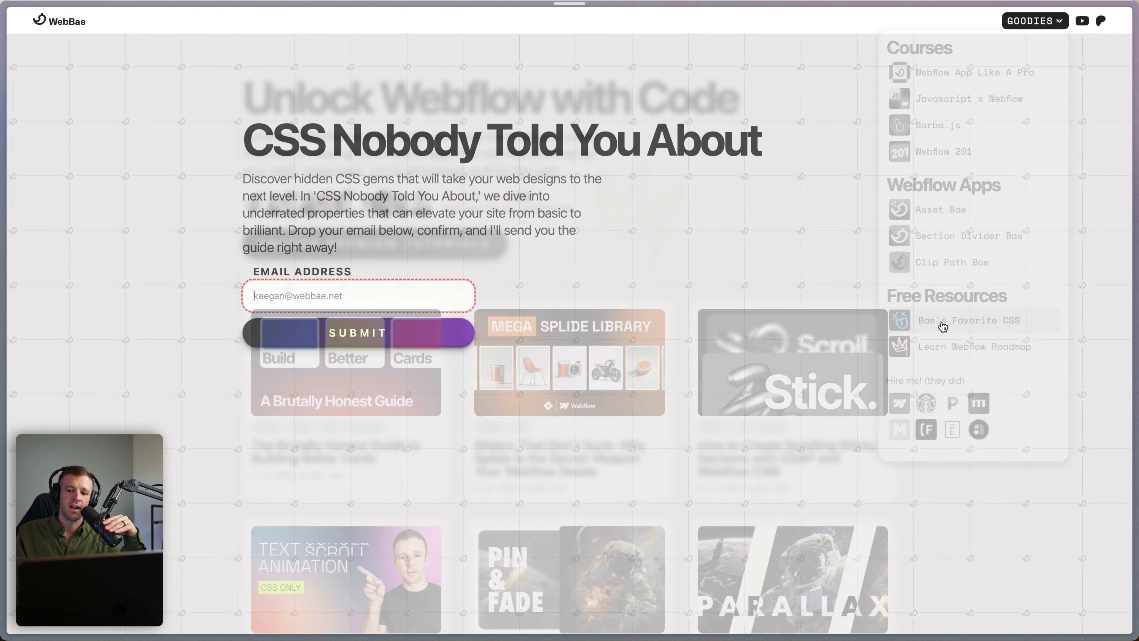